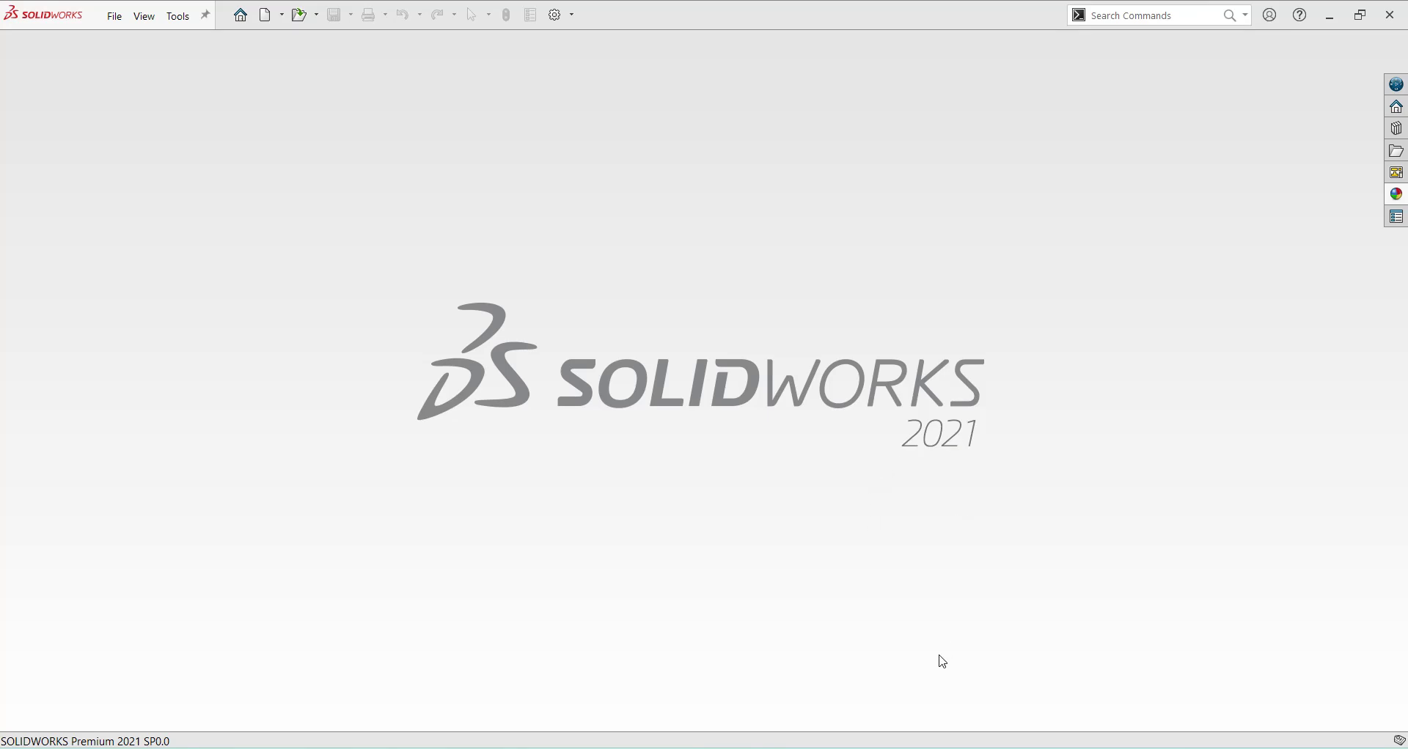
- Open the Eye end.JPG reference drawing in Photos and maximize it to full screen
click(967, 746)
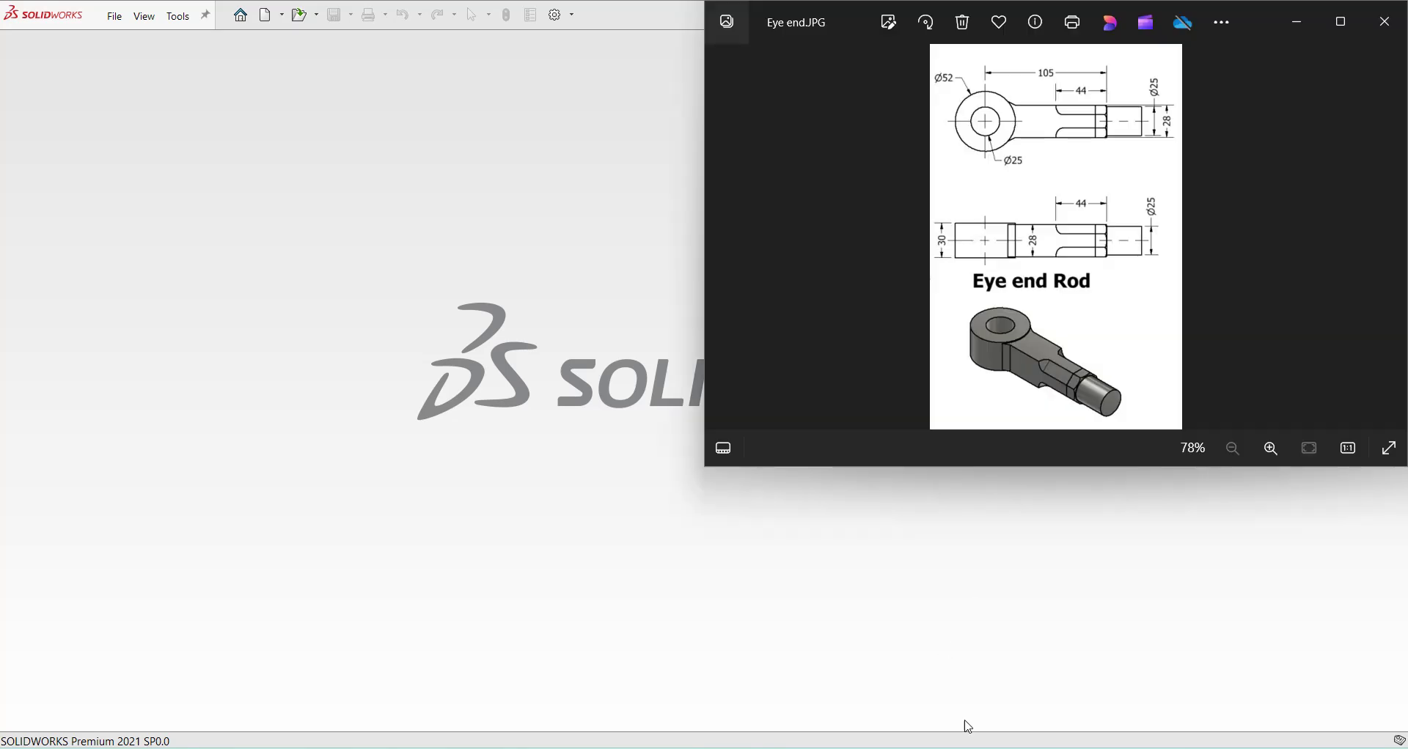
click(1342, 22)
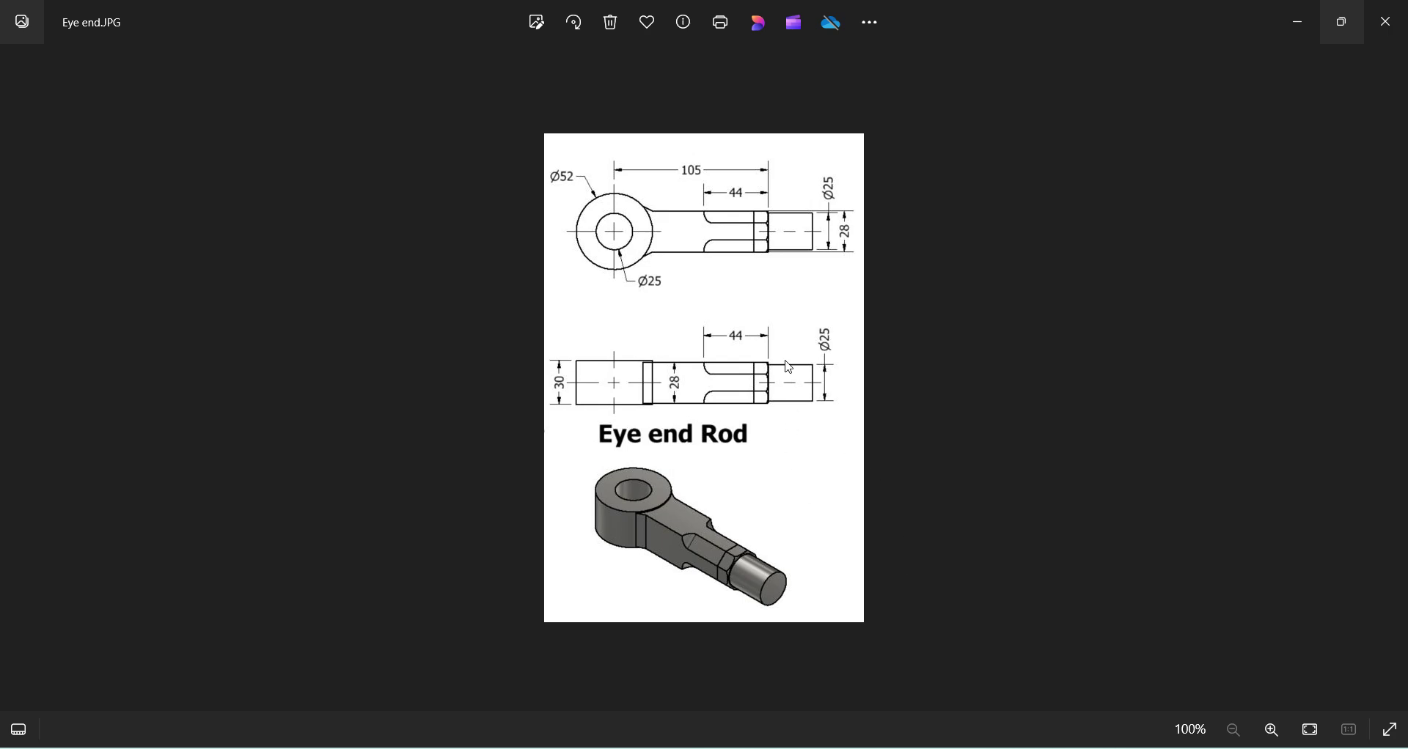
- Return to SOLIDWORKS and create a new part document
key(alt+Tab)
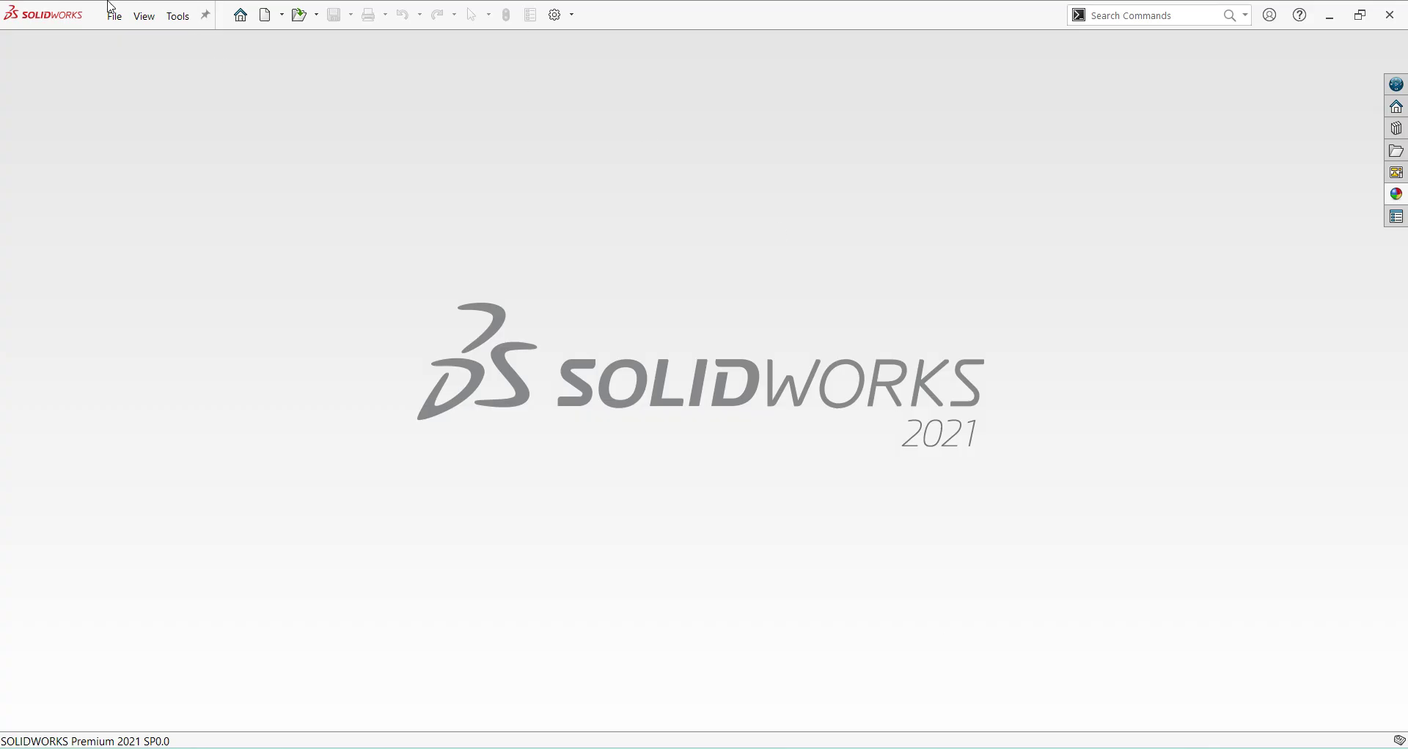
click(115, 18)
click(138, 41)
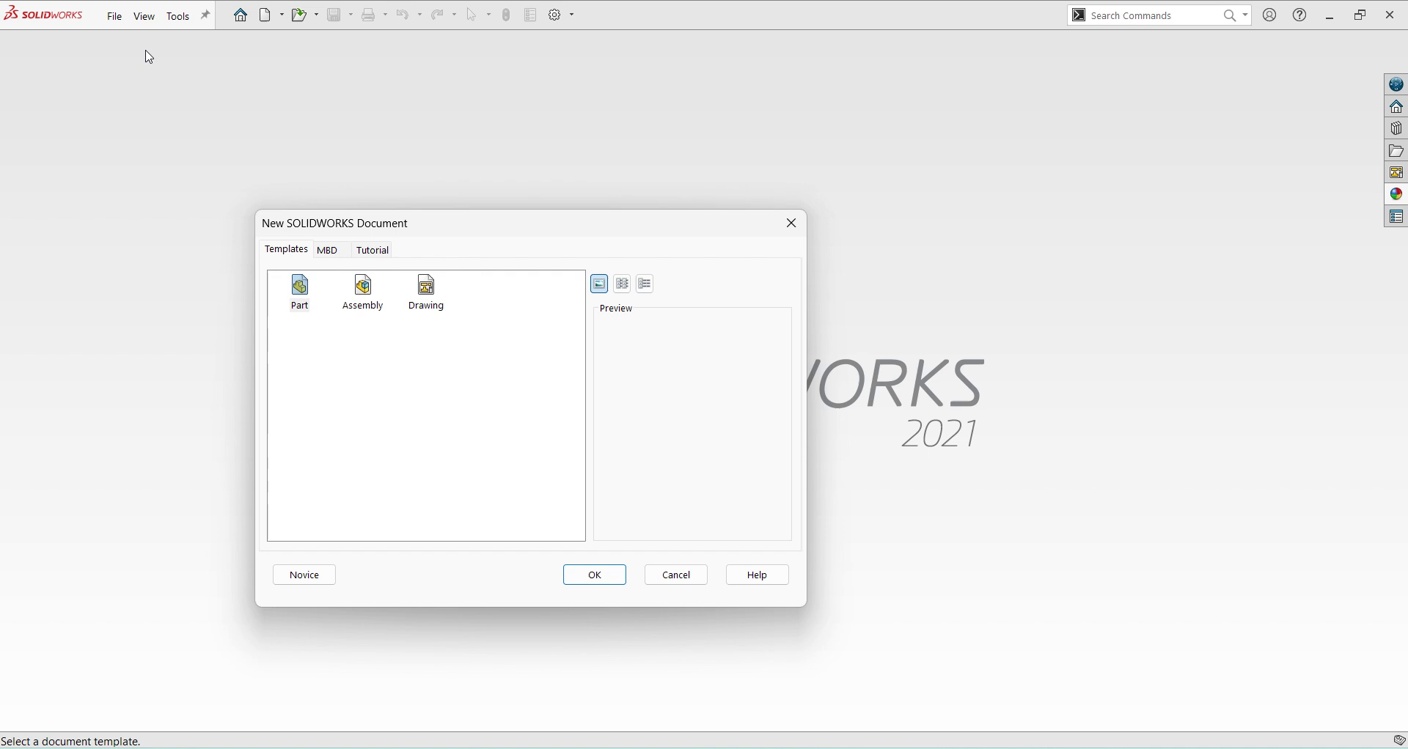
click(615, 580)
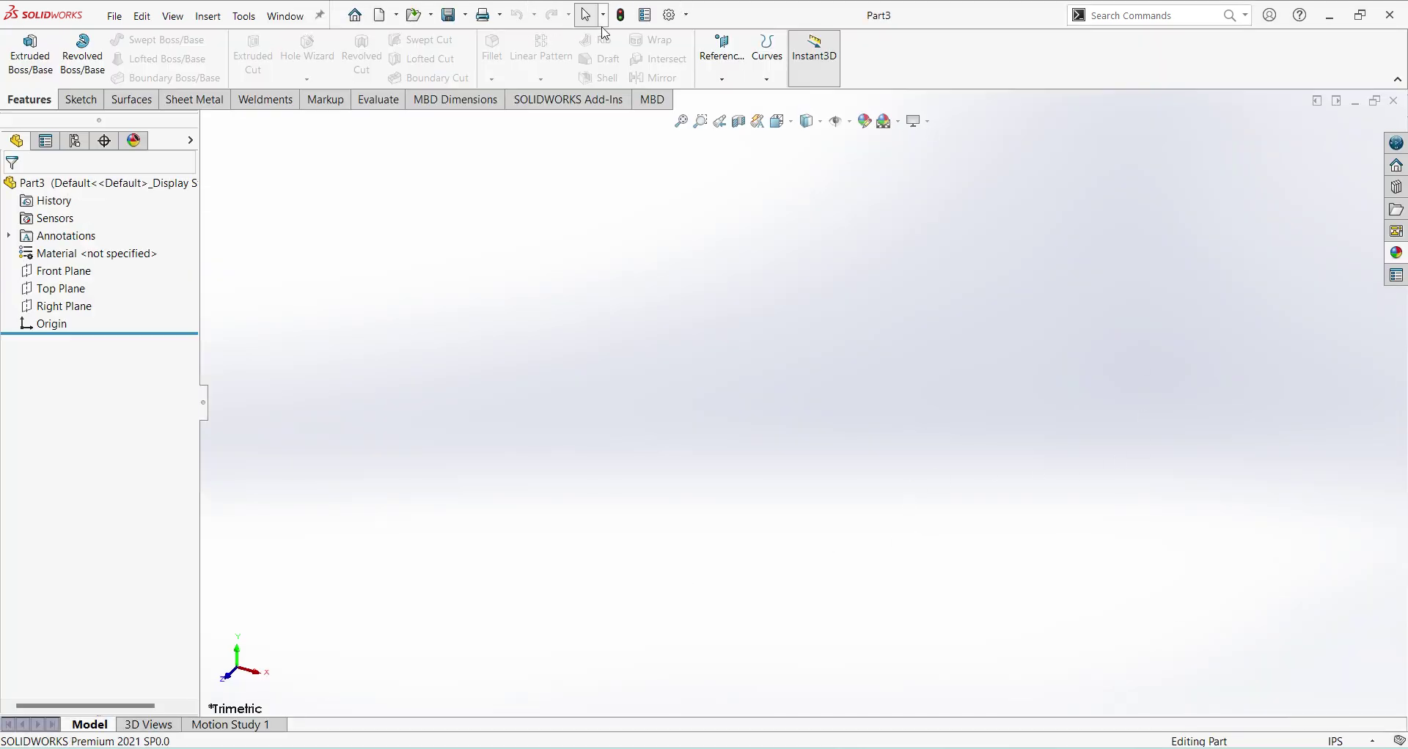
- Draw a center rectangle from the origin on the Front Plane for an extrusion
click(30, 51)
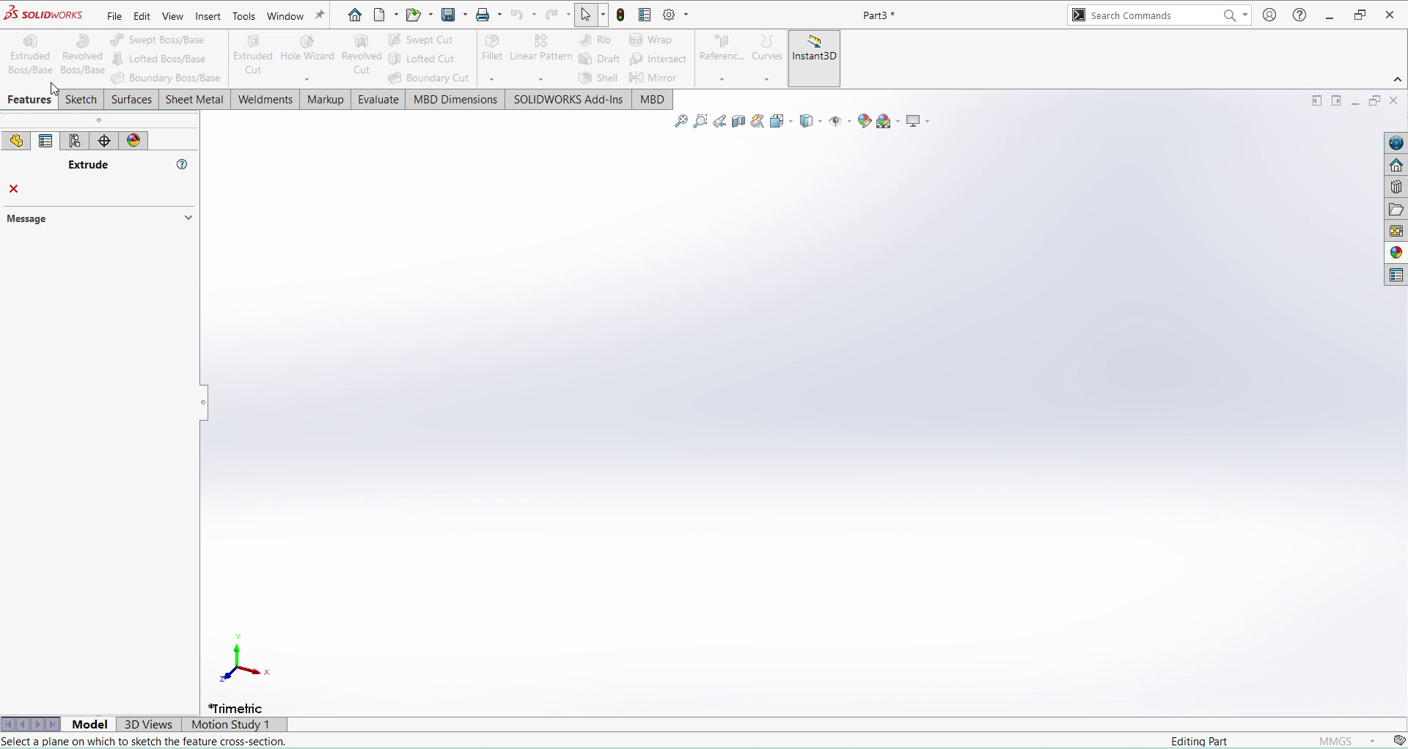
click(723, 256)
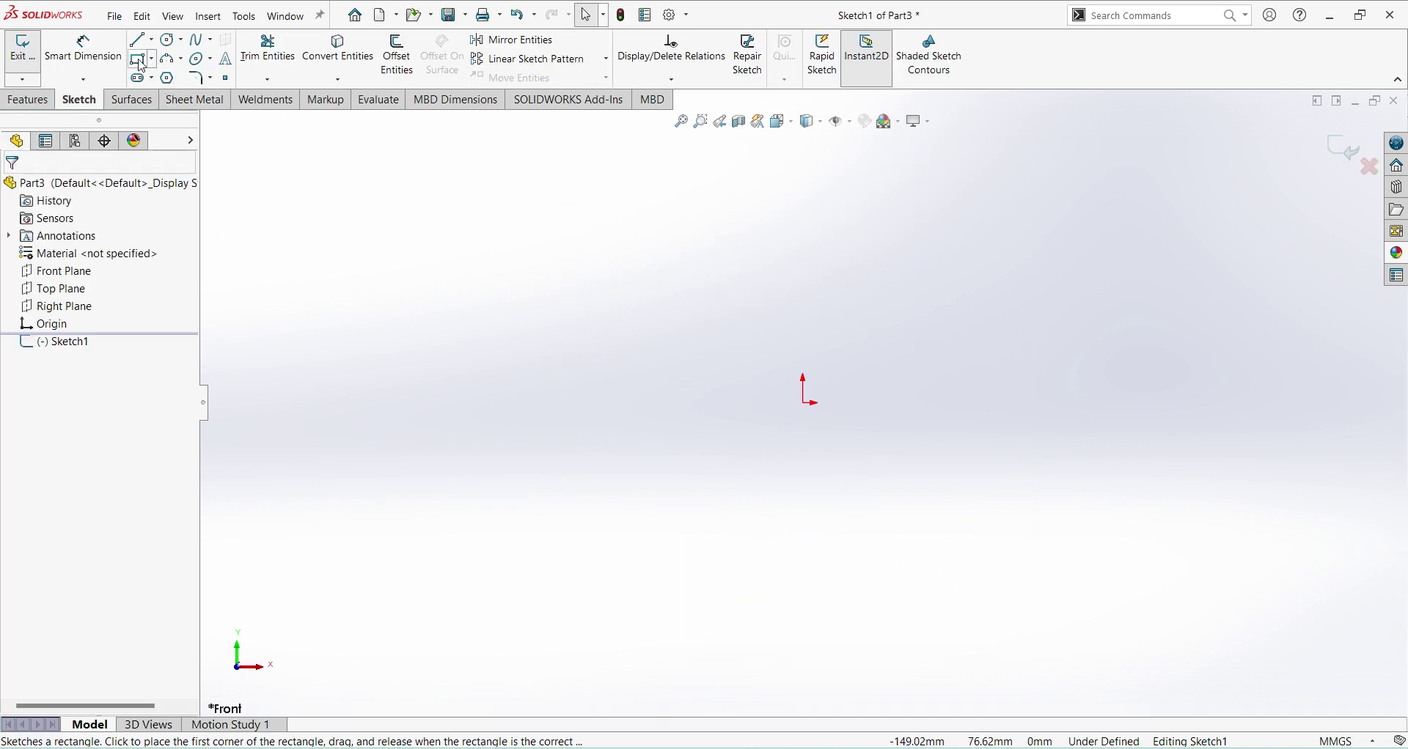
click(139, 60)
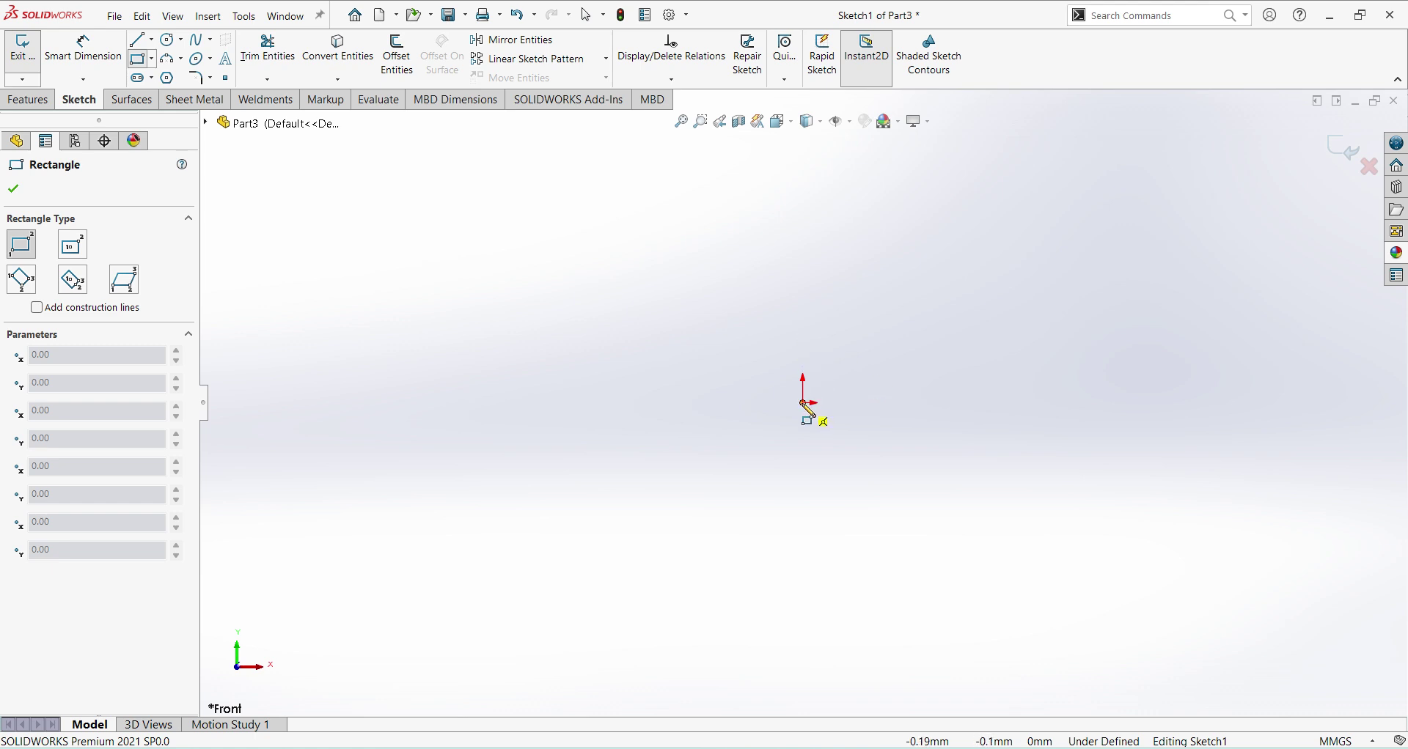
click(152, 58)
click(198, 94)
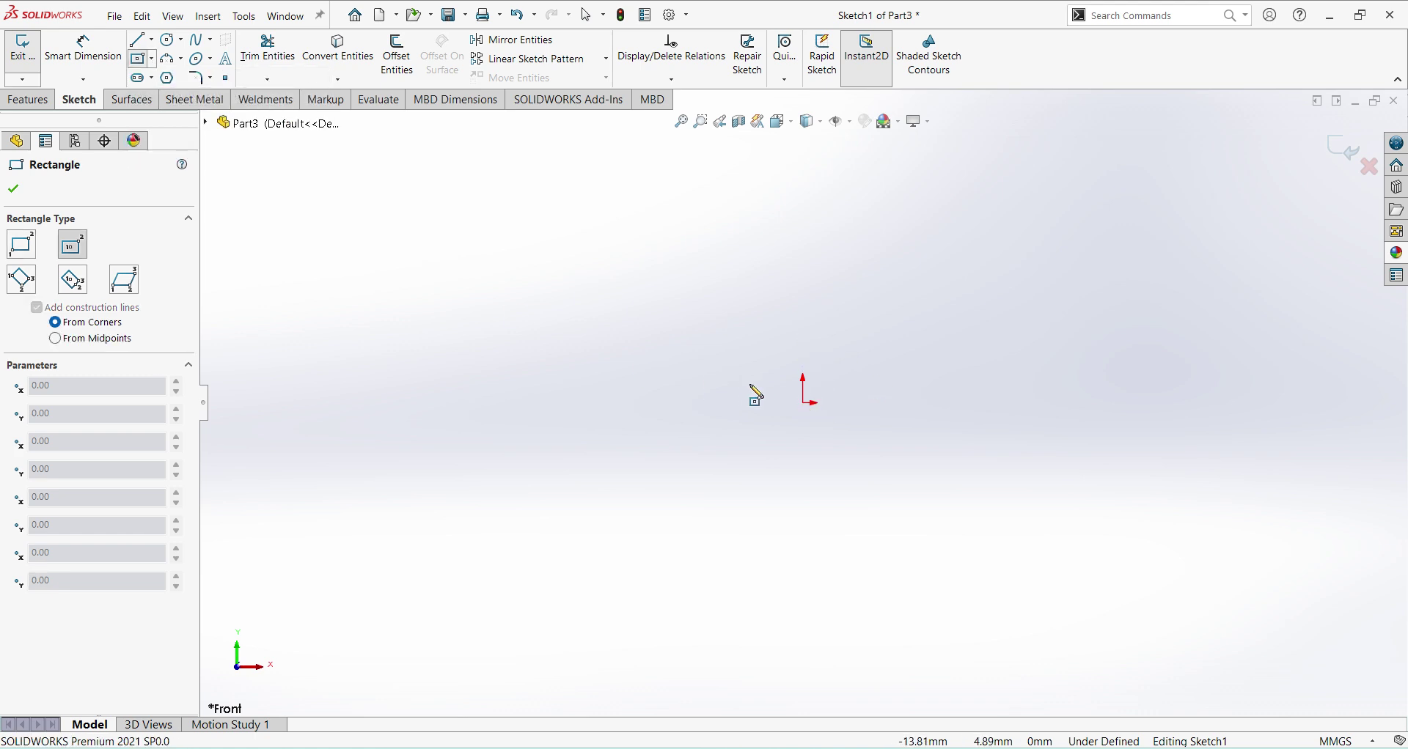
click(803, 403)
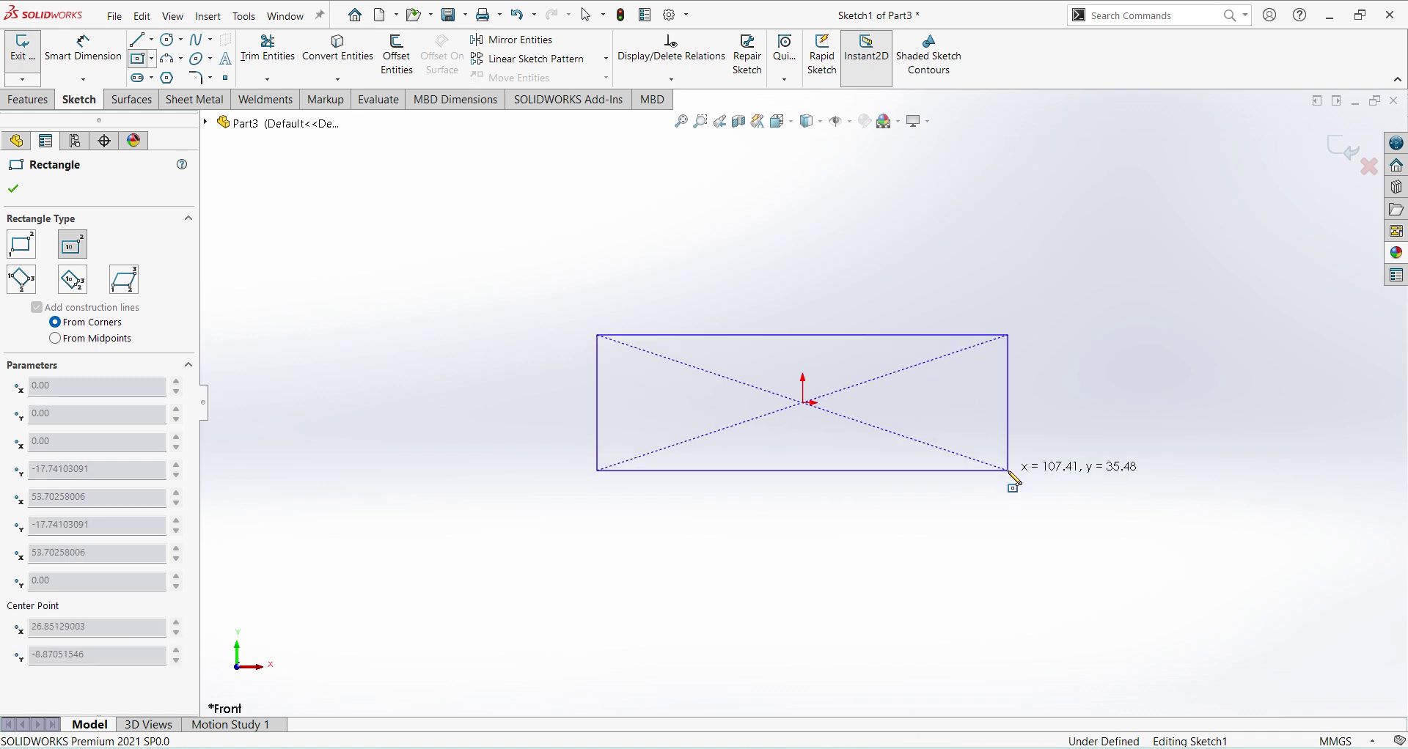
click(1008, 471)
click(83, 48)
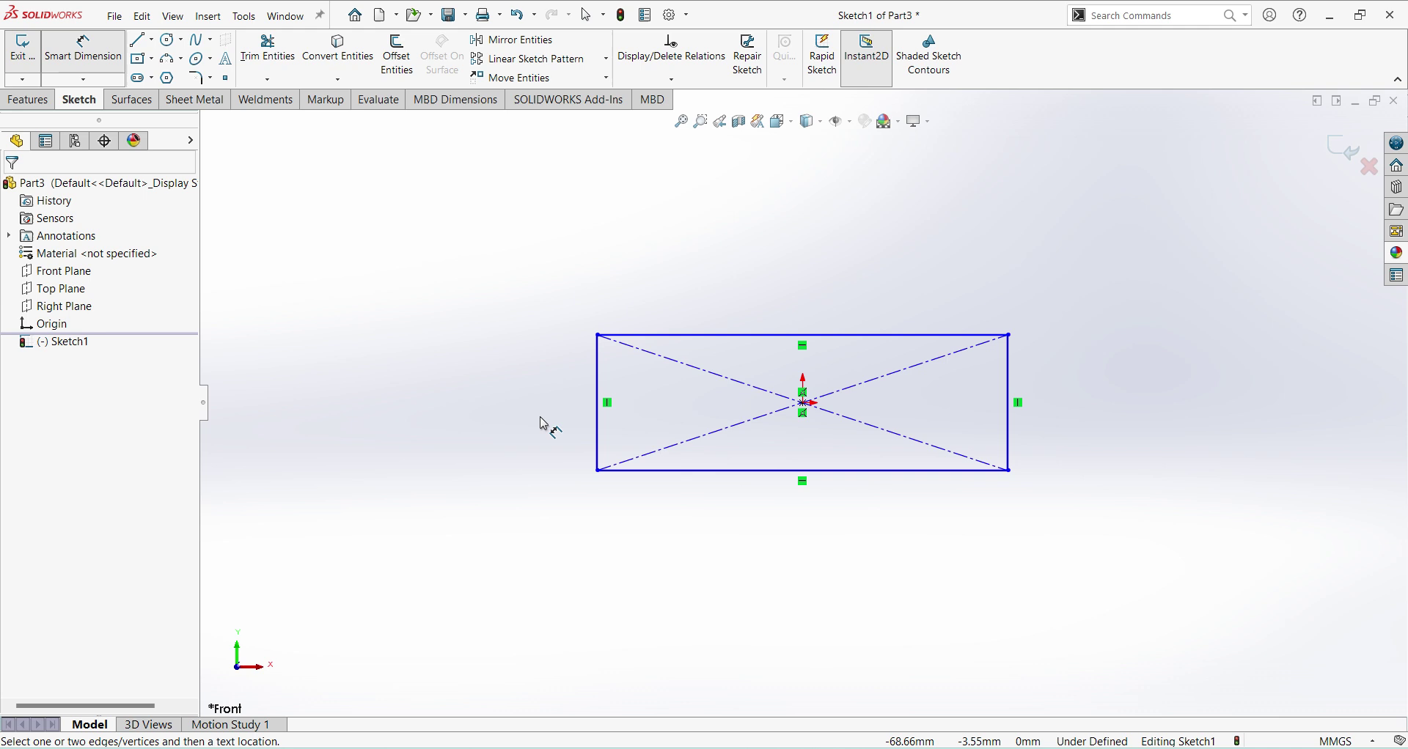
- Dimension the rectangle 28 mm tall and 105 mm wide, checking the reference drawing between
click(599, 436)
click(525, 406)
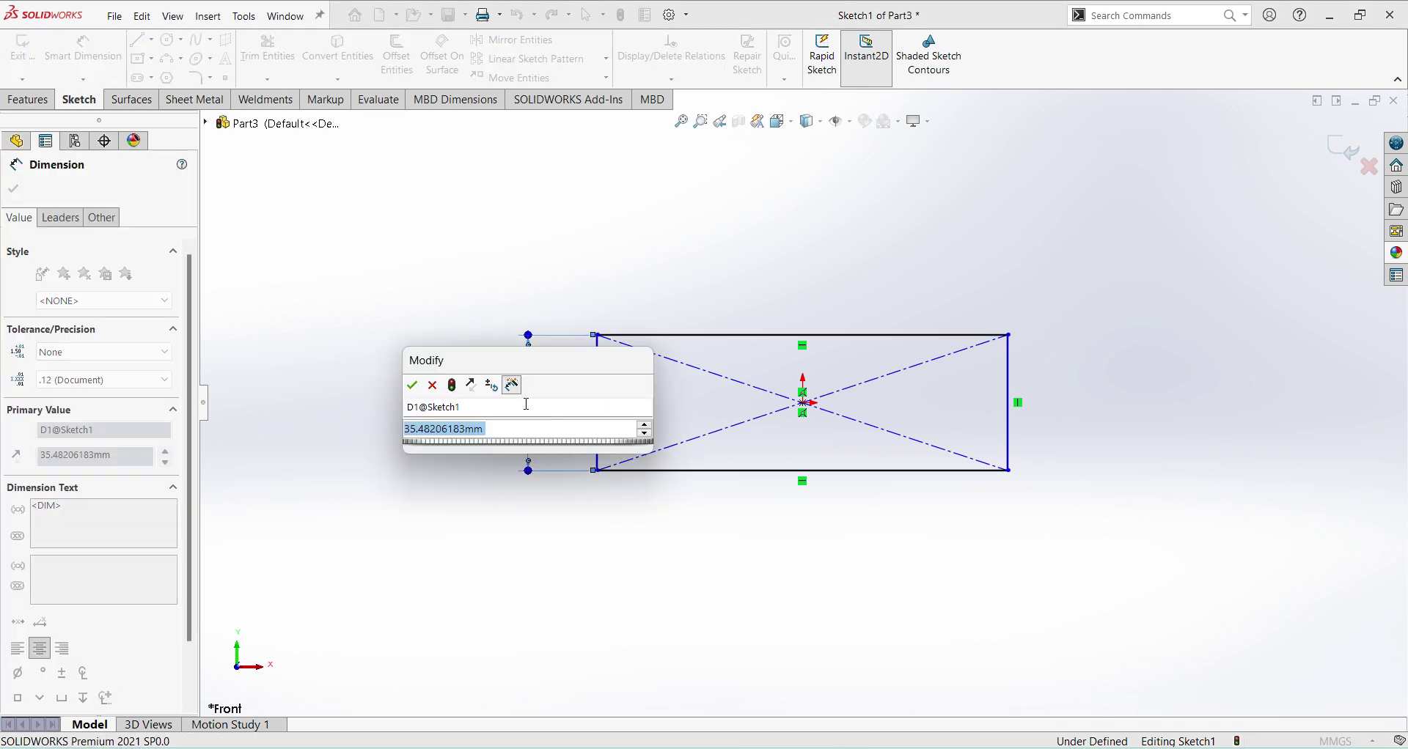
text(28)
key(Return)
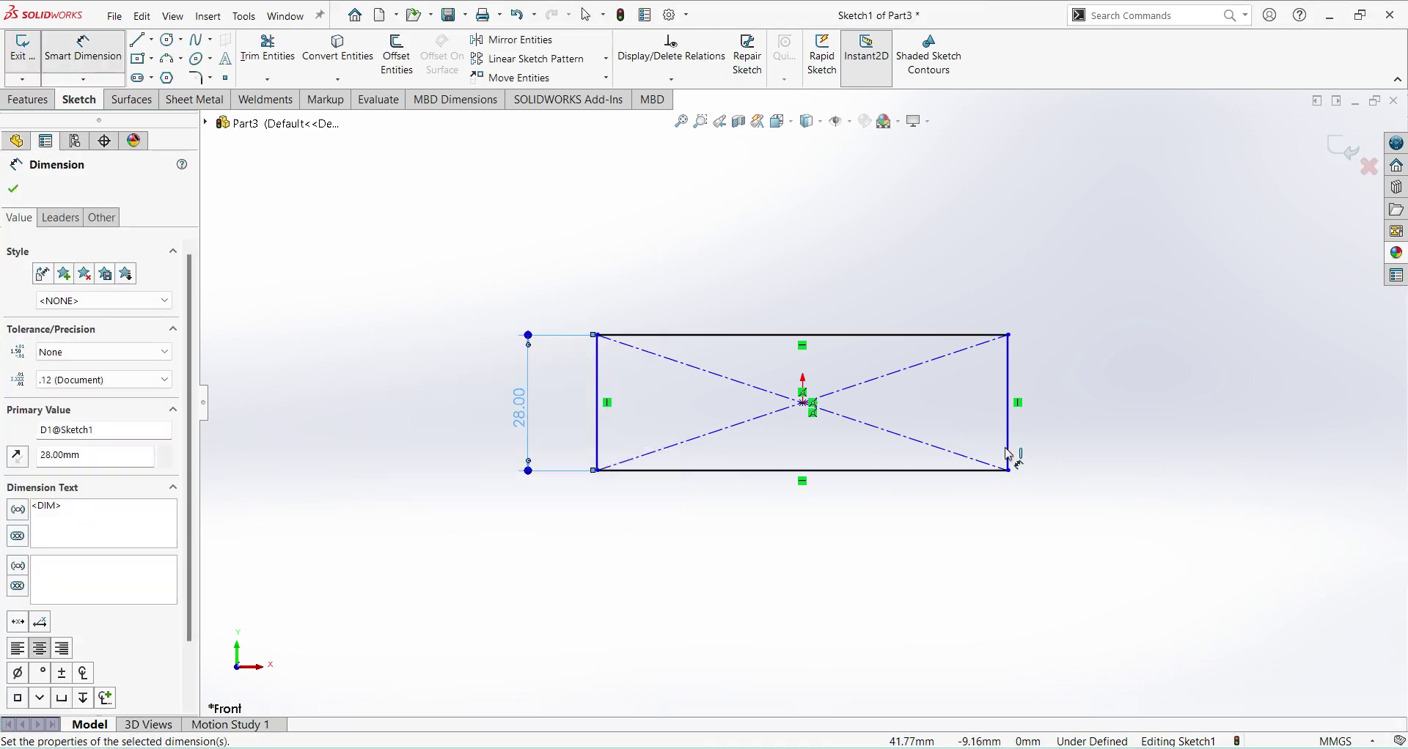
key(alt+Tab)
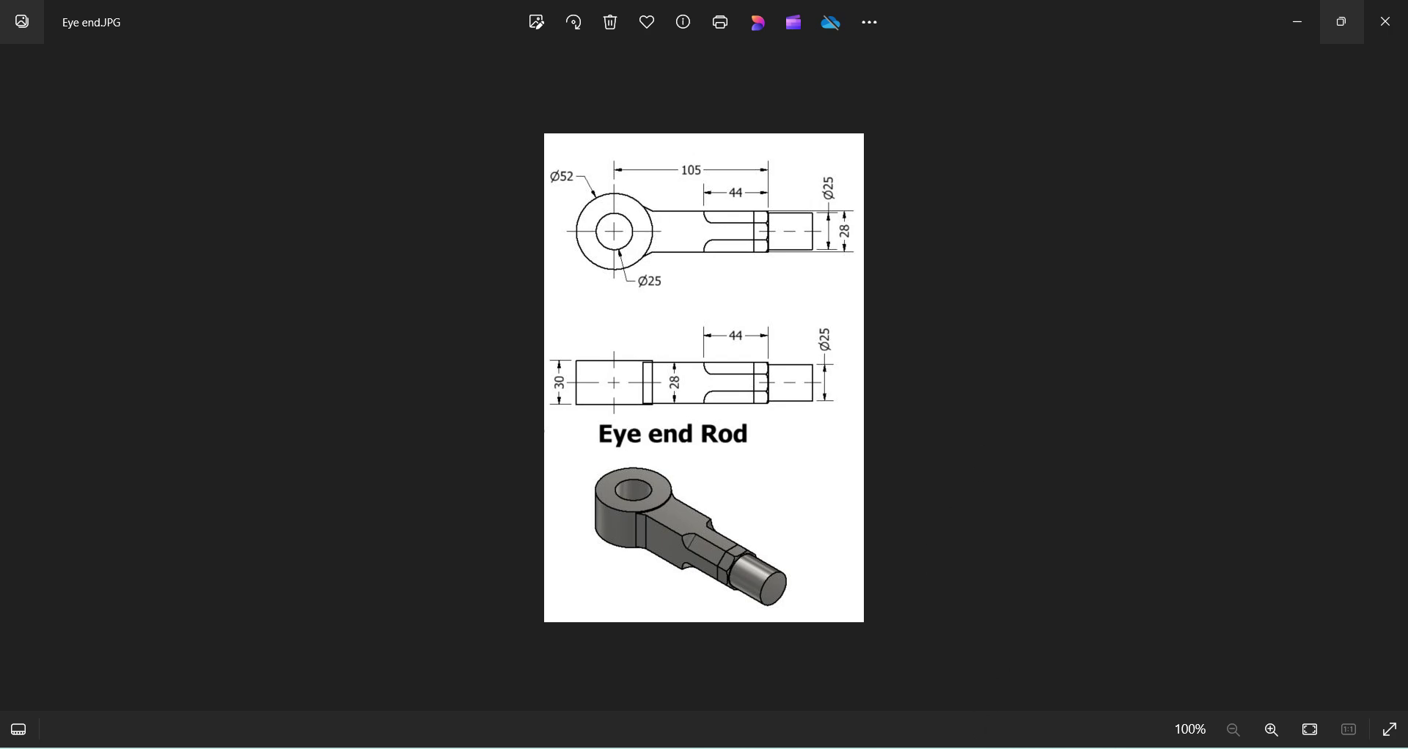
key(alt+Tab)
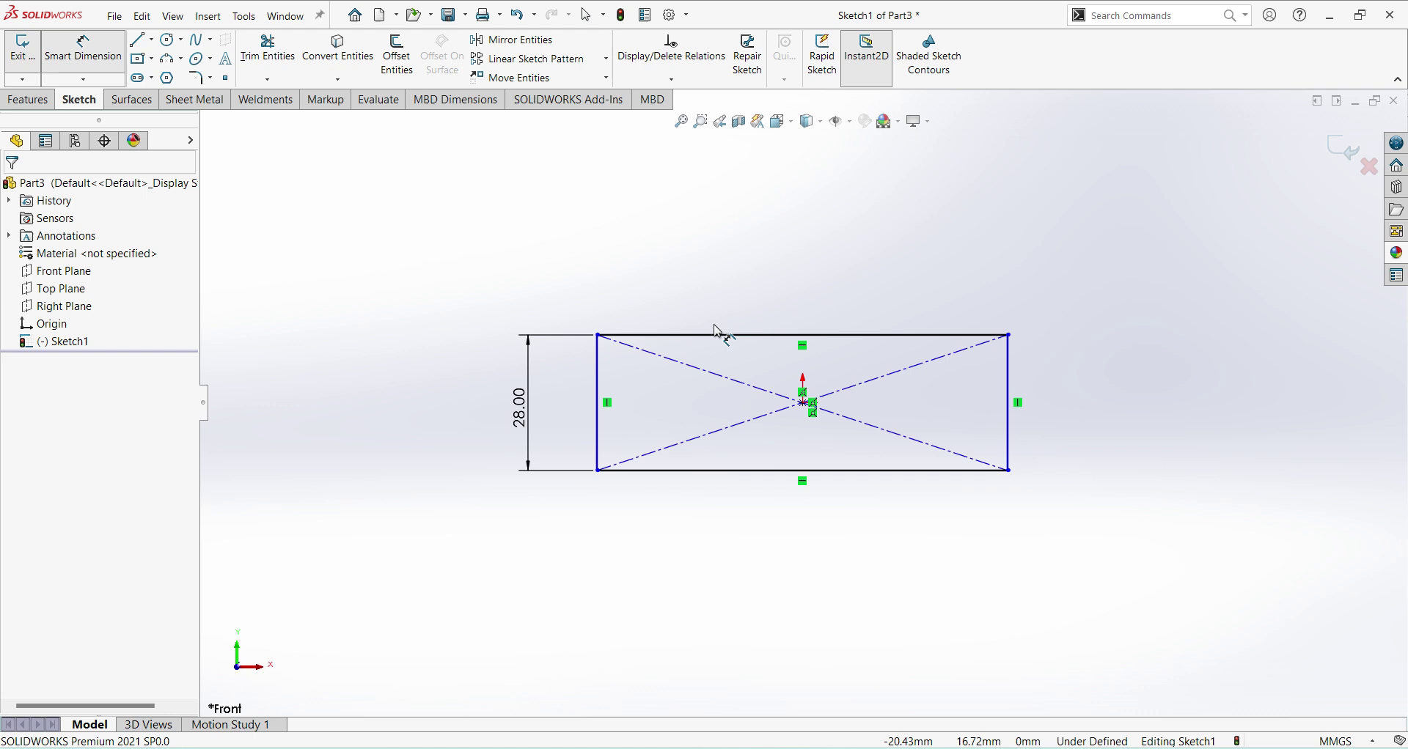
click(733, 342)
click(749, 301)
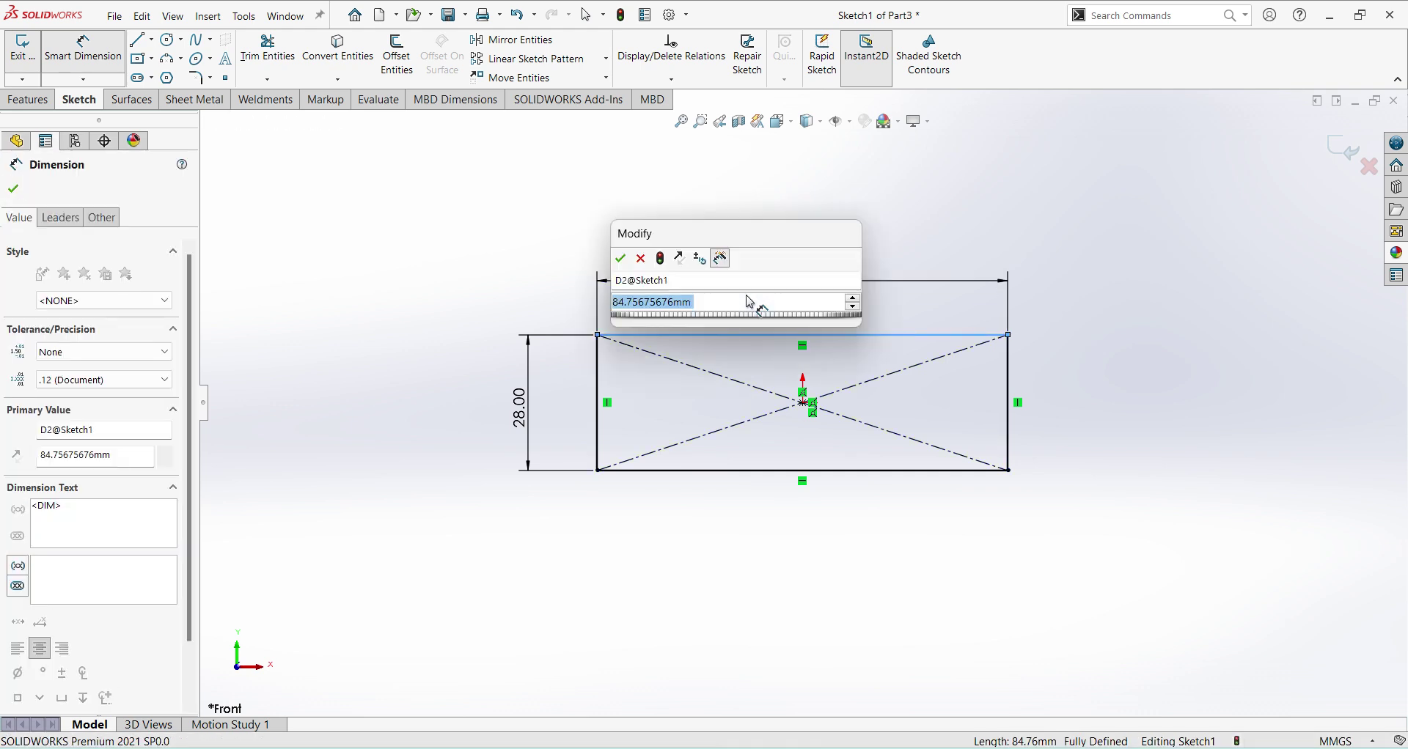
text(105)
key(Return)
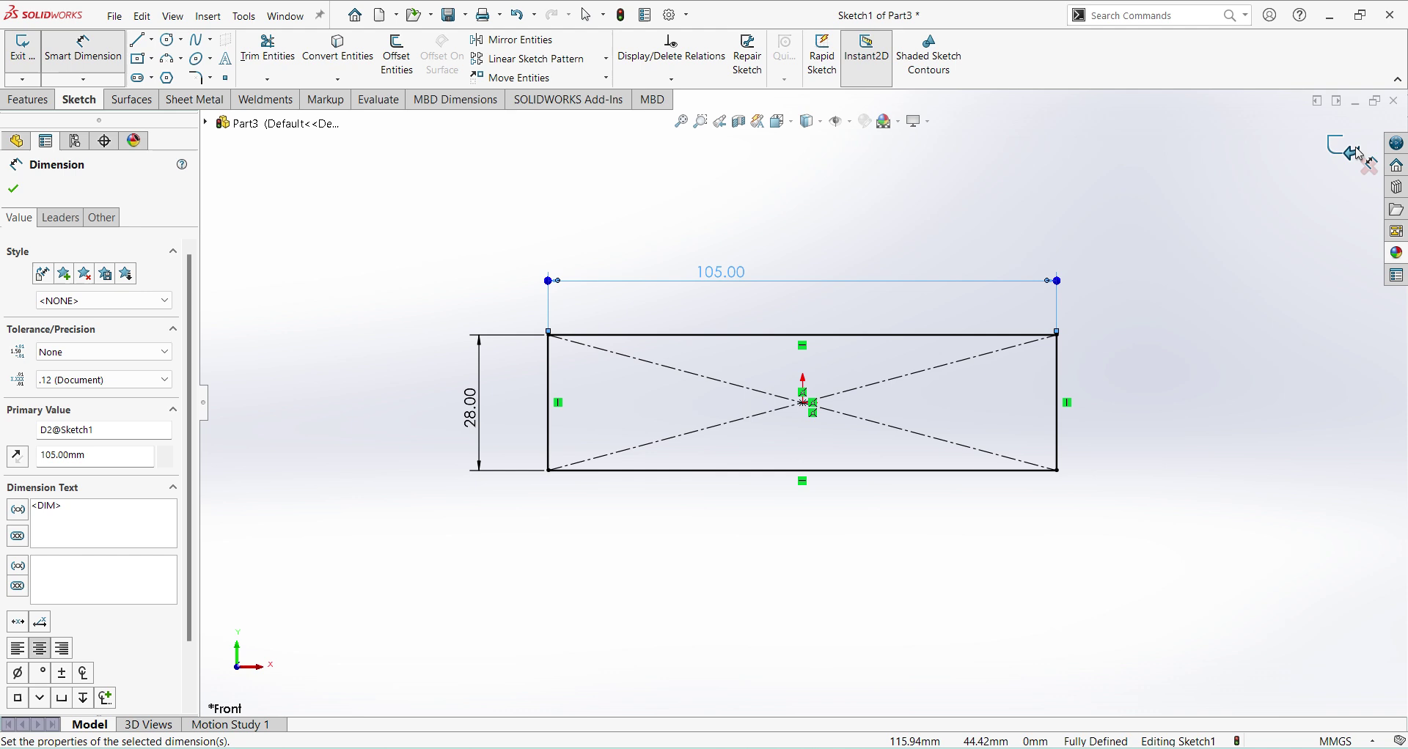
key(Escape)
- Extrude the rectangle Mid Plane to 28 mm depth, creating Boss-Extrude1
key(e)
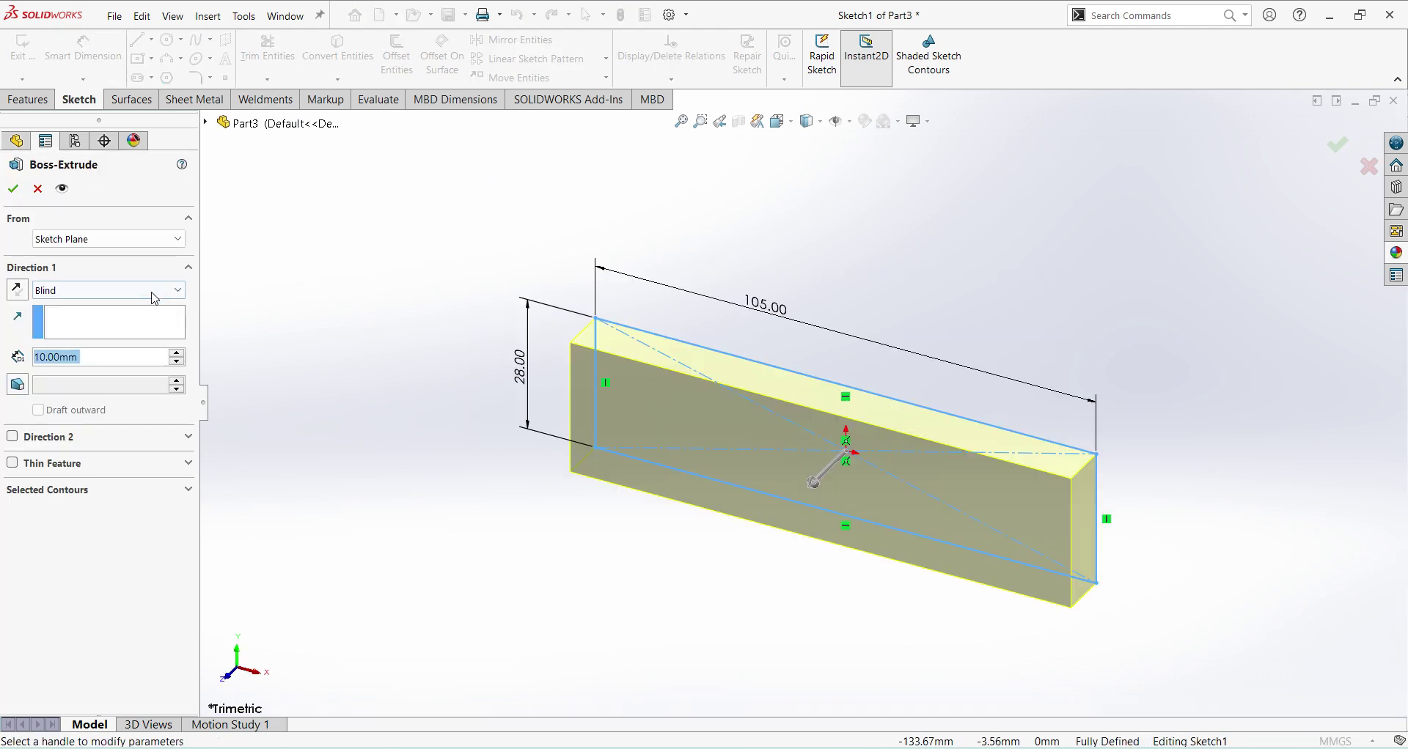
click(155, 298)
click(144, 372)
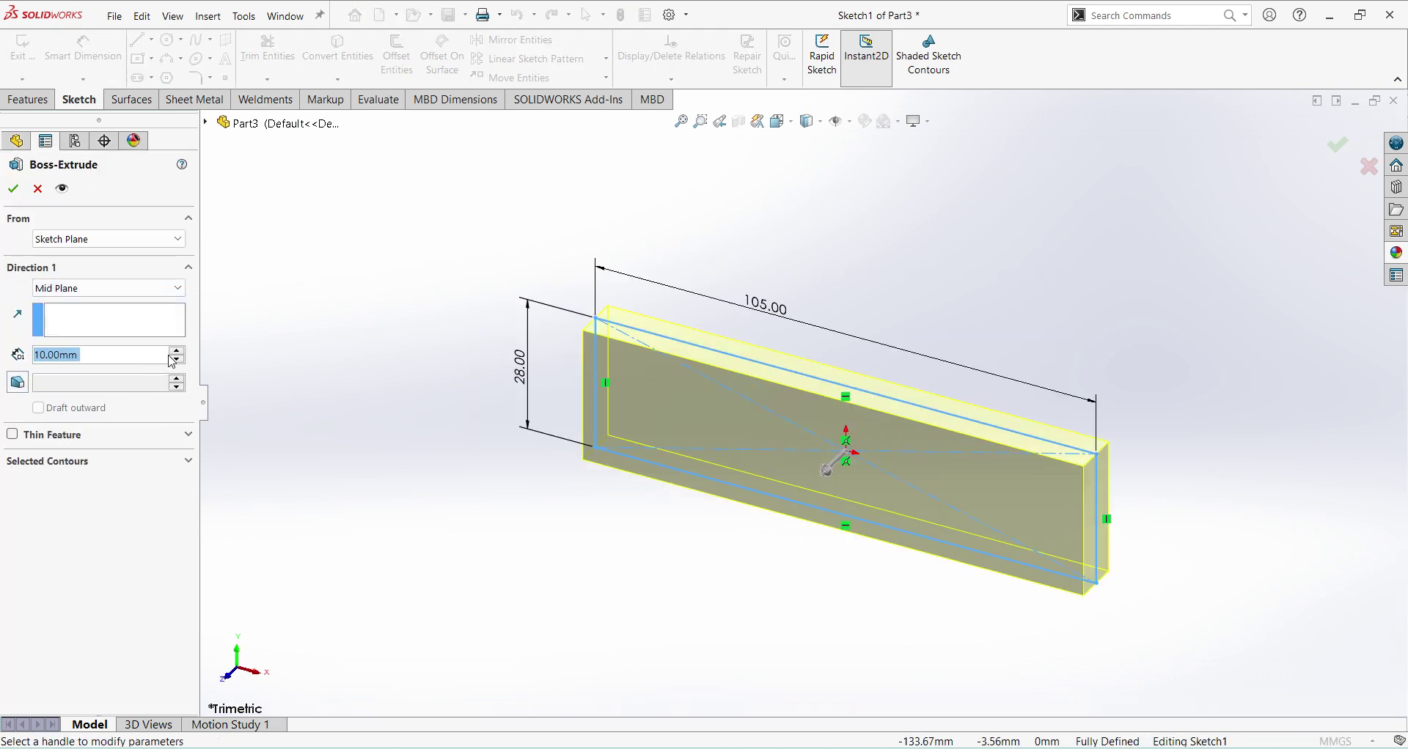
text(28)
key(Return)
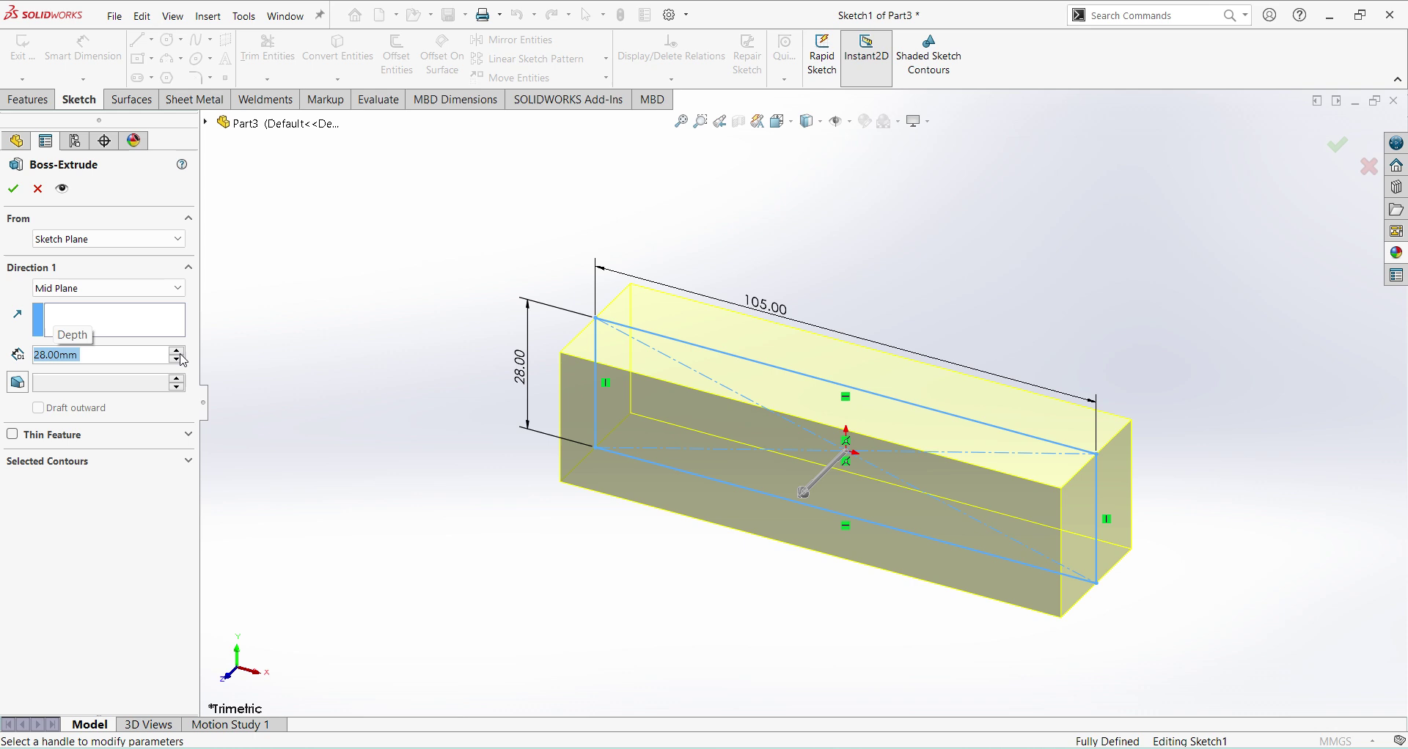
click(13, 188)
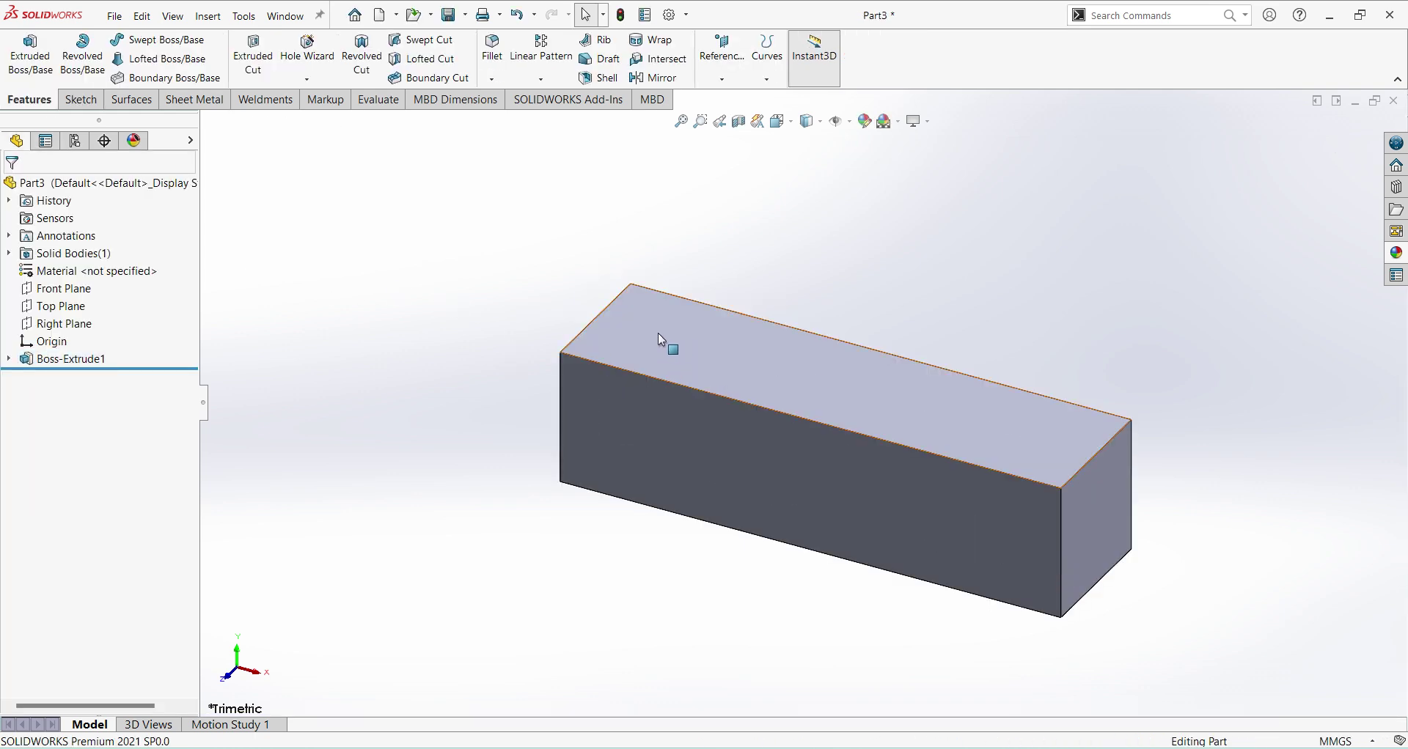
- On the Top Plane, sketch a circle centred on the block's left end
click(53, 308)
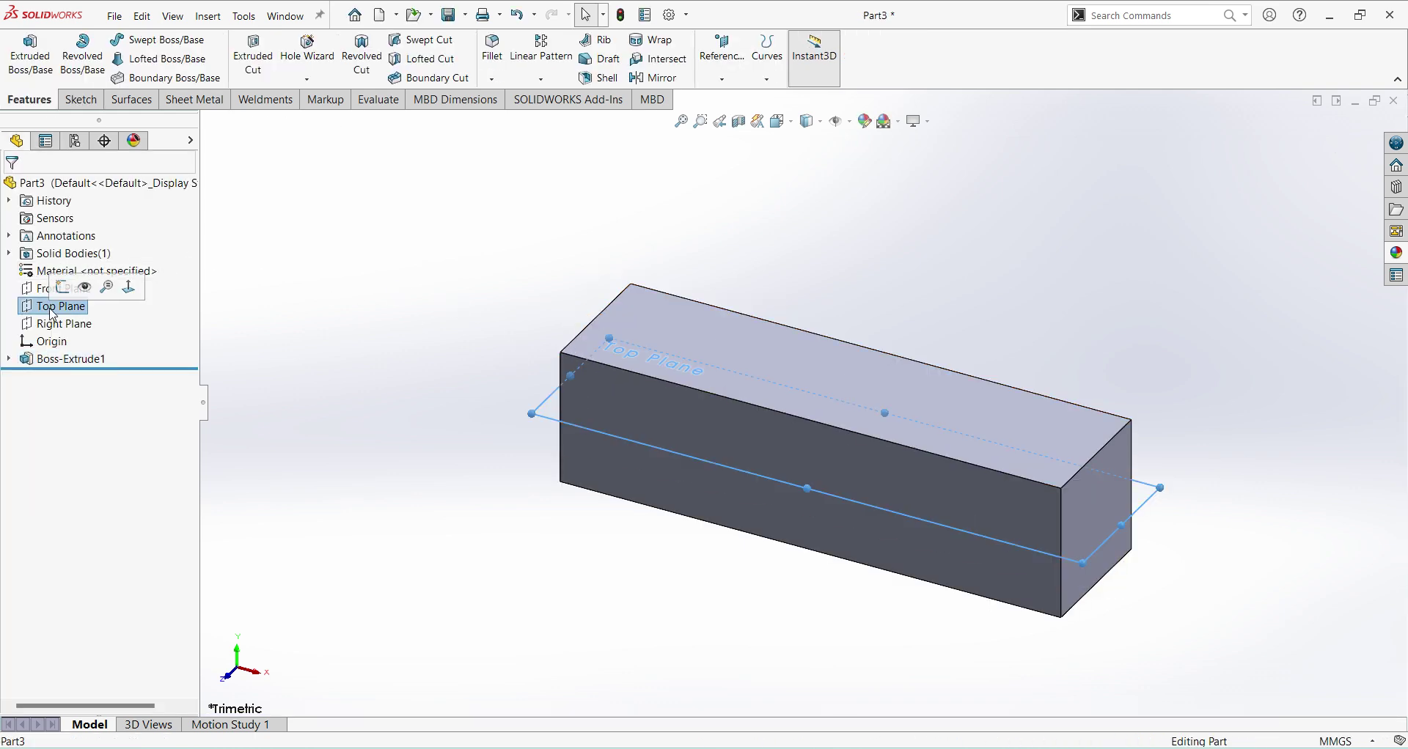
click(62, 287)
click(59, 377)
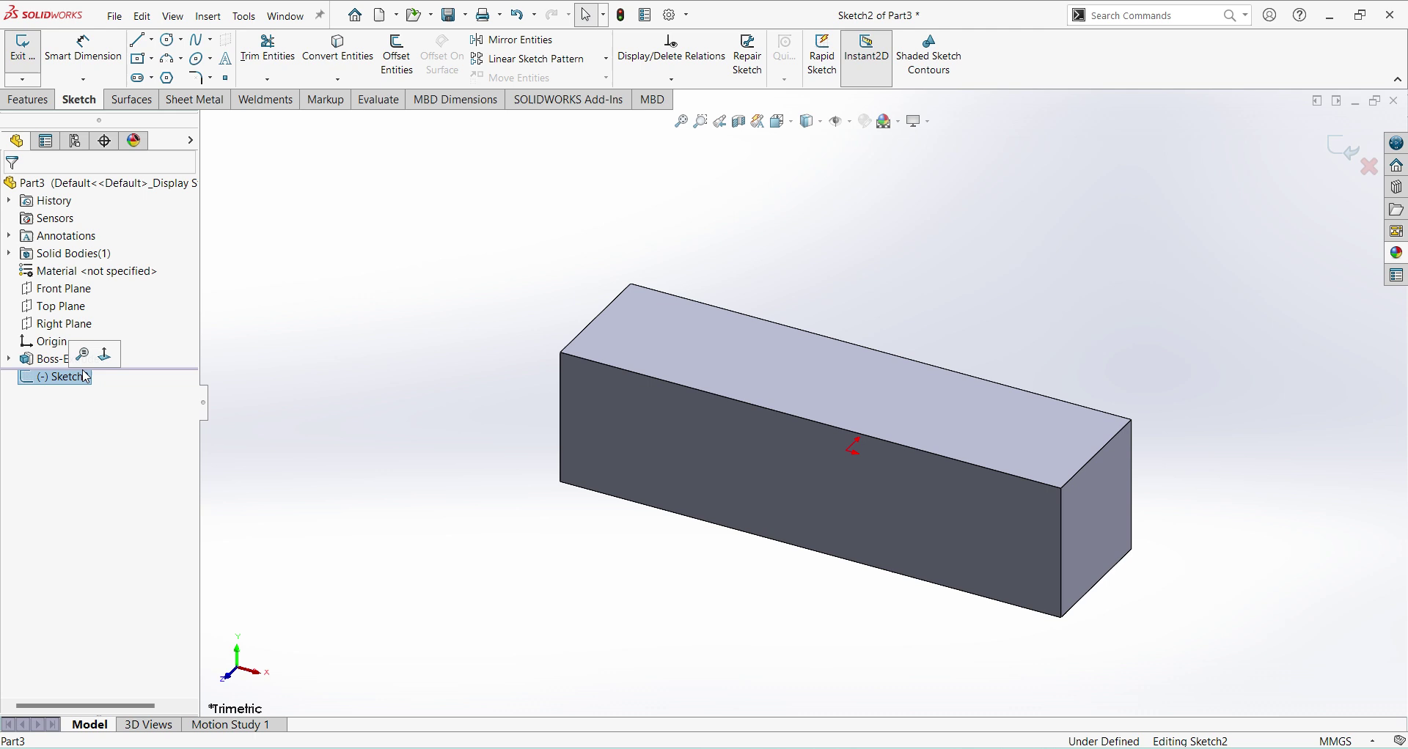
click(103, 355)
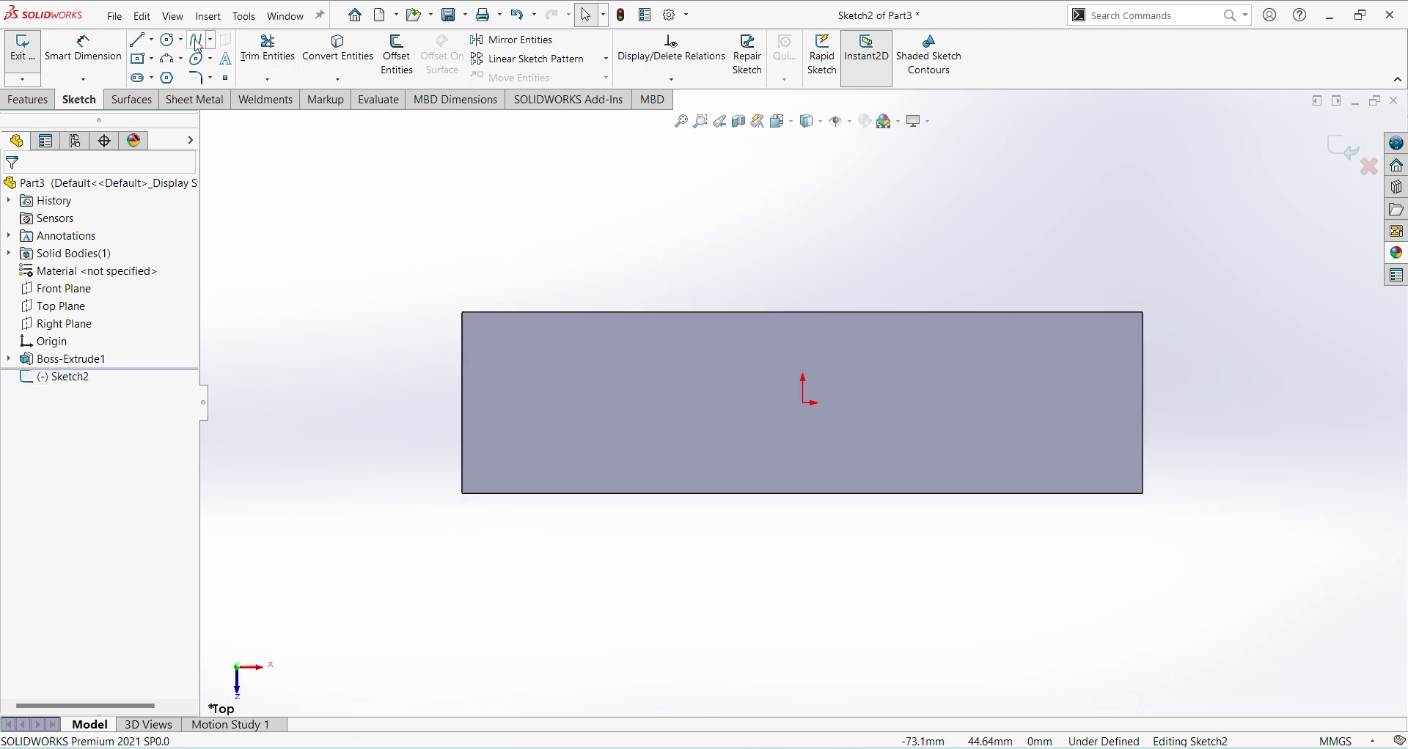
click(173, 41)
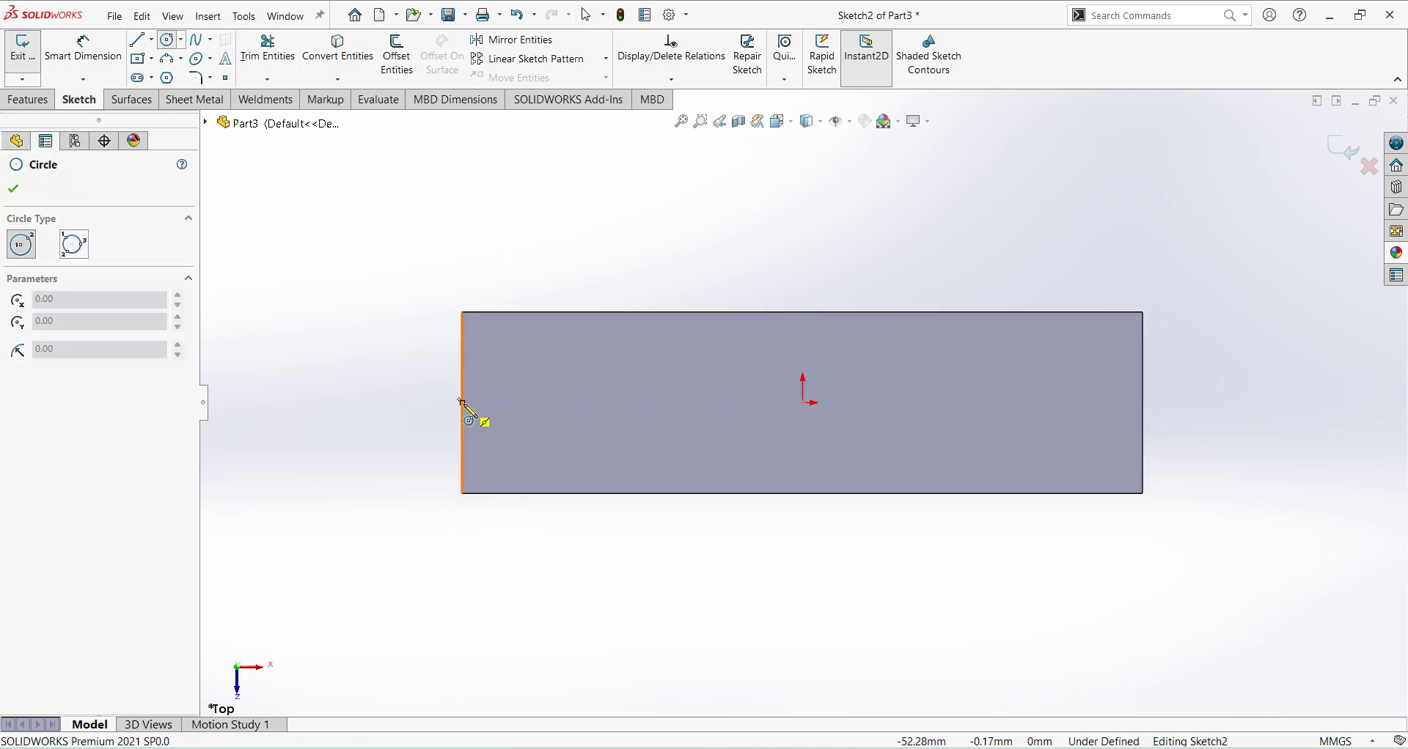
click(462, 403)
click(532, 524)
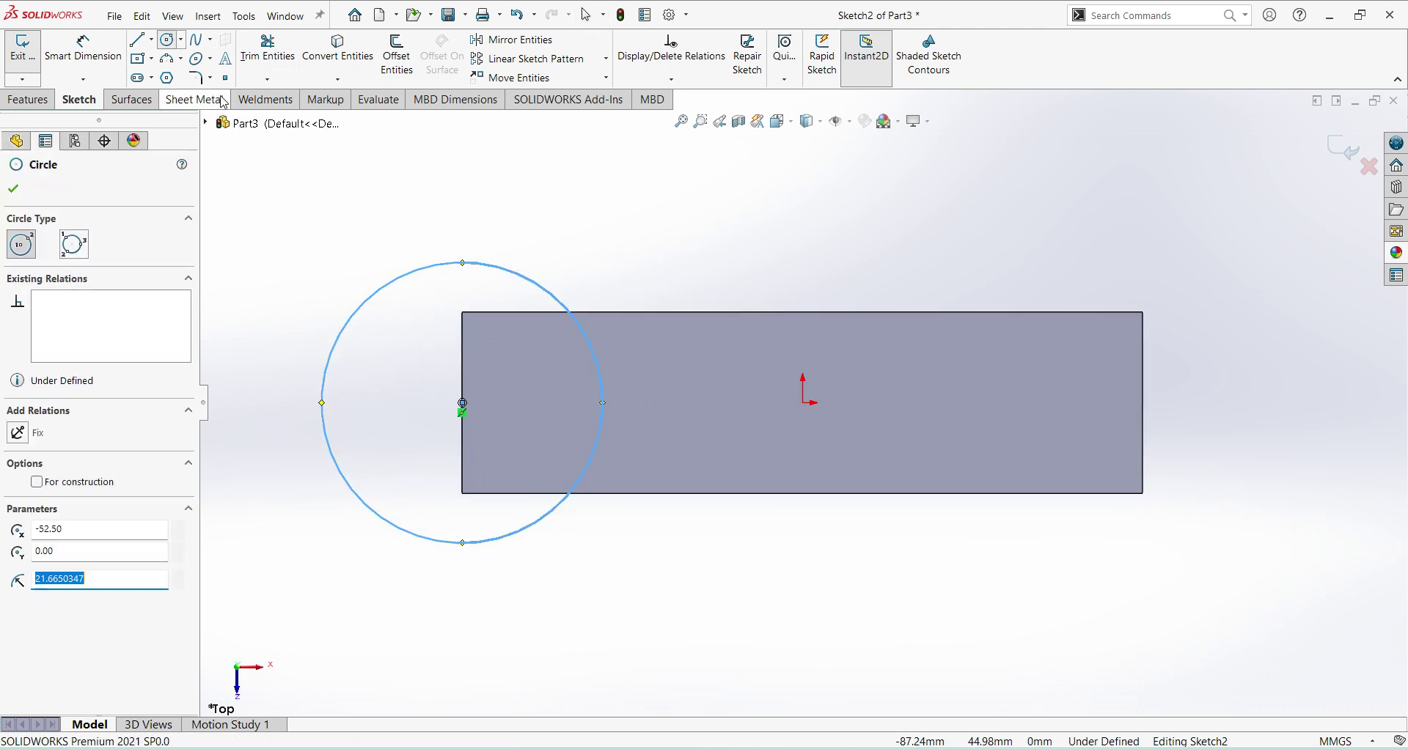
- Dimension the circle to 52 mm diameter and exit Sketch2
click(82, 47)
click(418, 277)
click(470, 246)
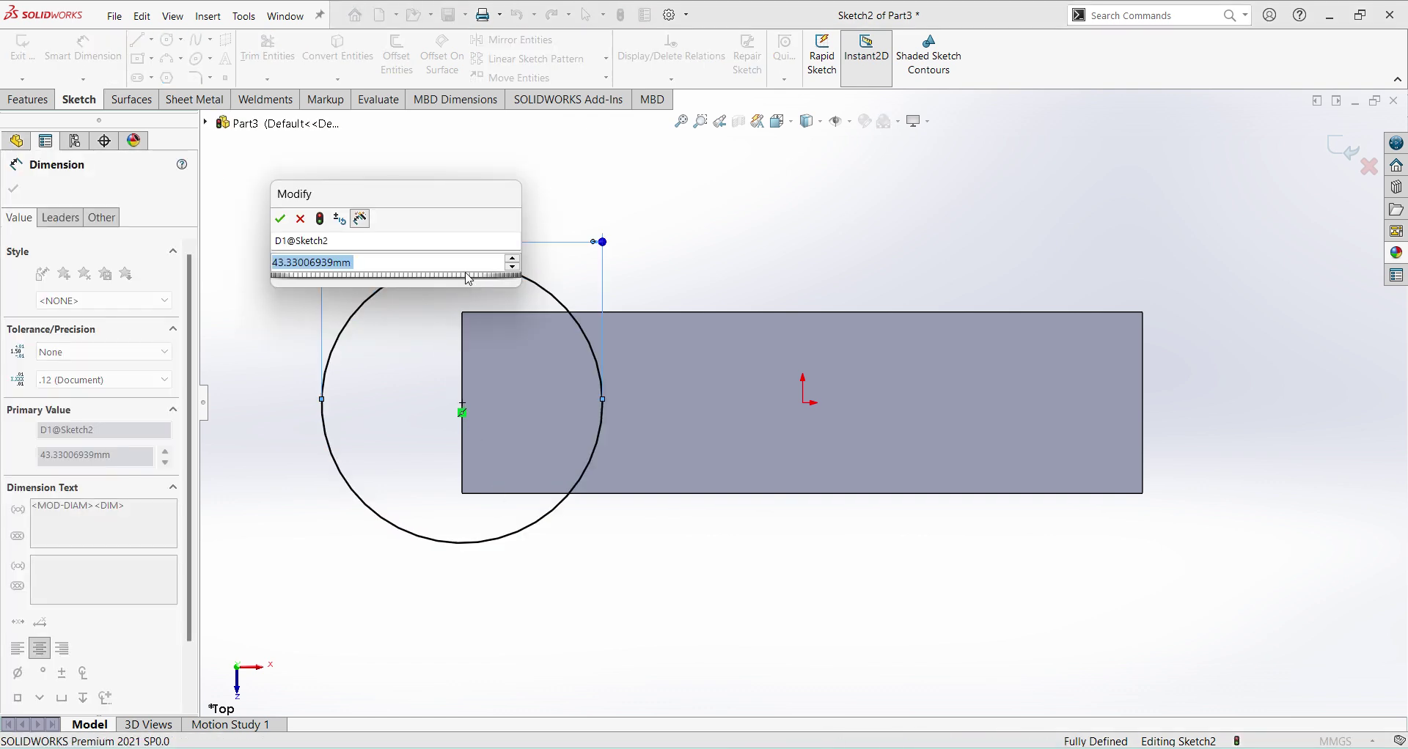
text(52)
key(Return)
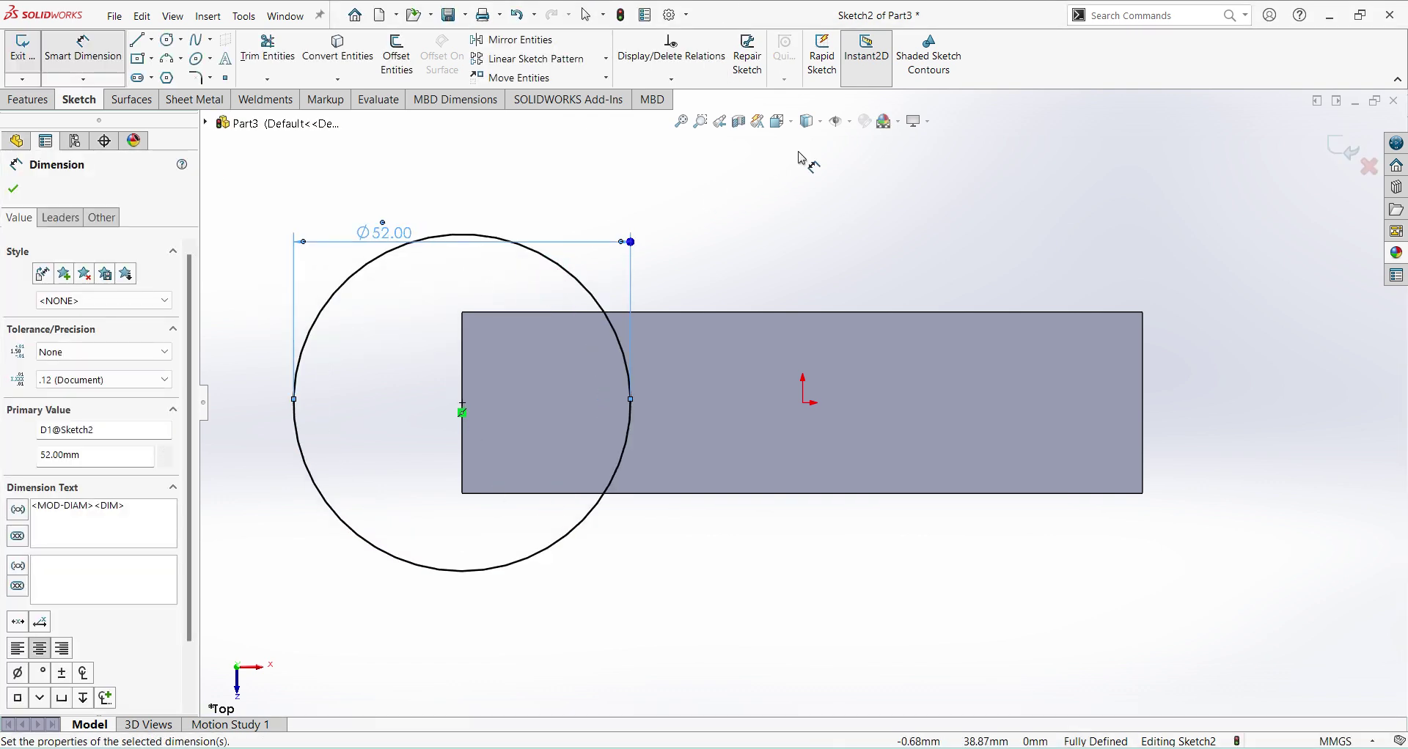
click(1339, 166)
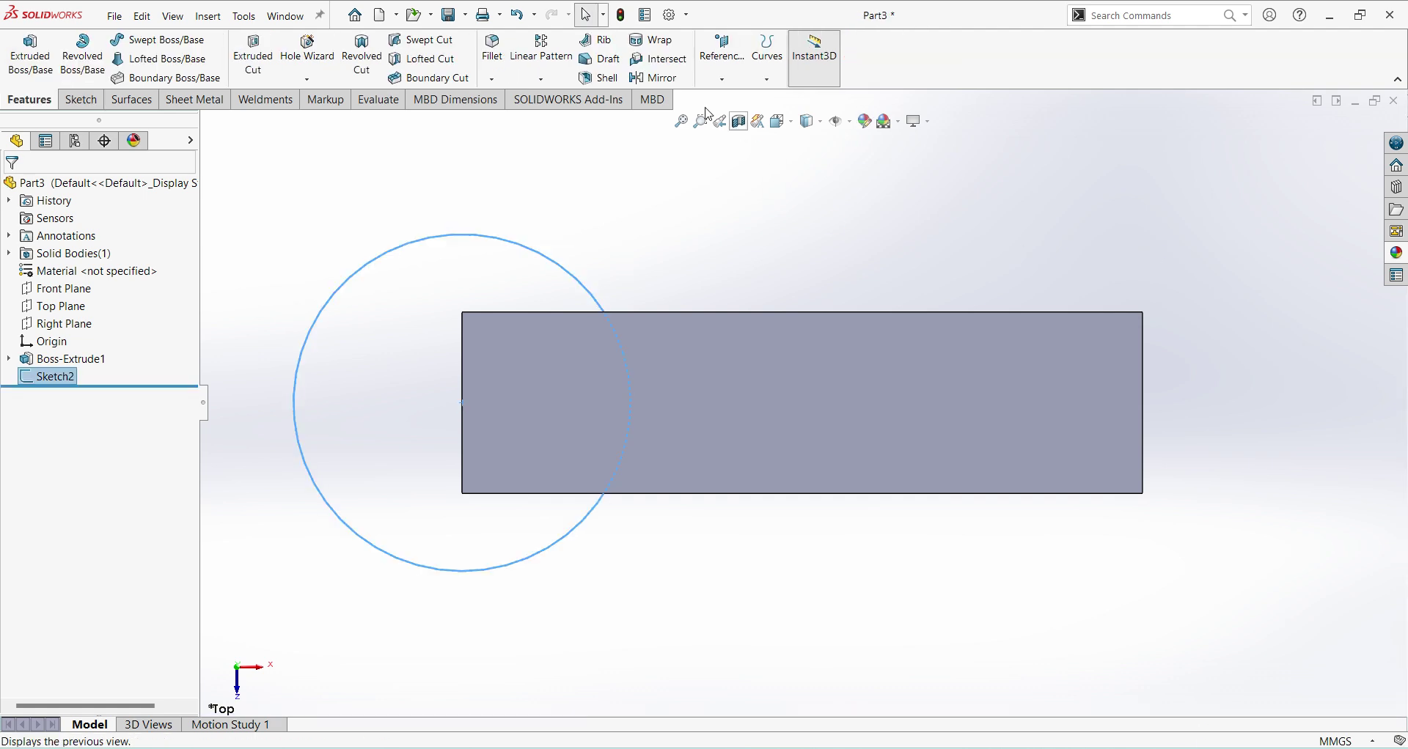
- Extrude the Ø52 circle Mid Plane 30 mm into the round eye boss
click(30, 55)
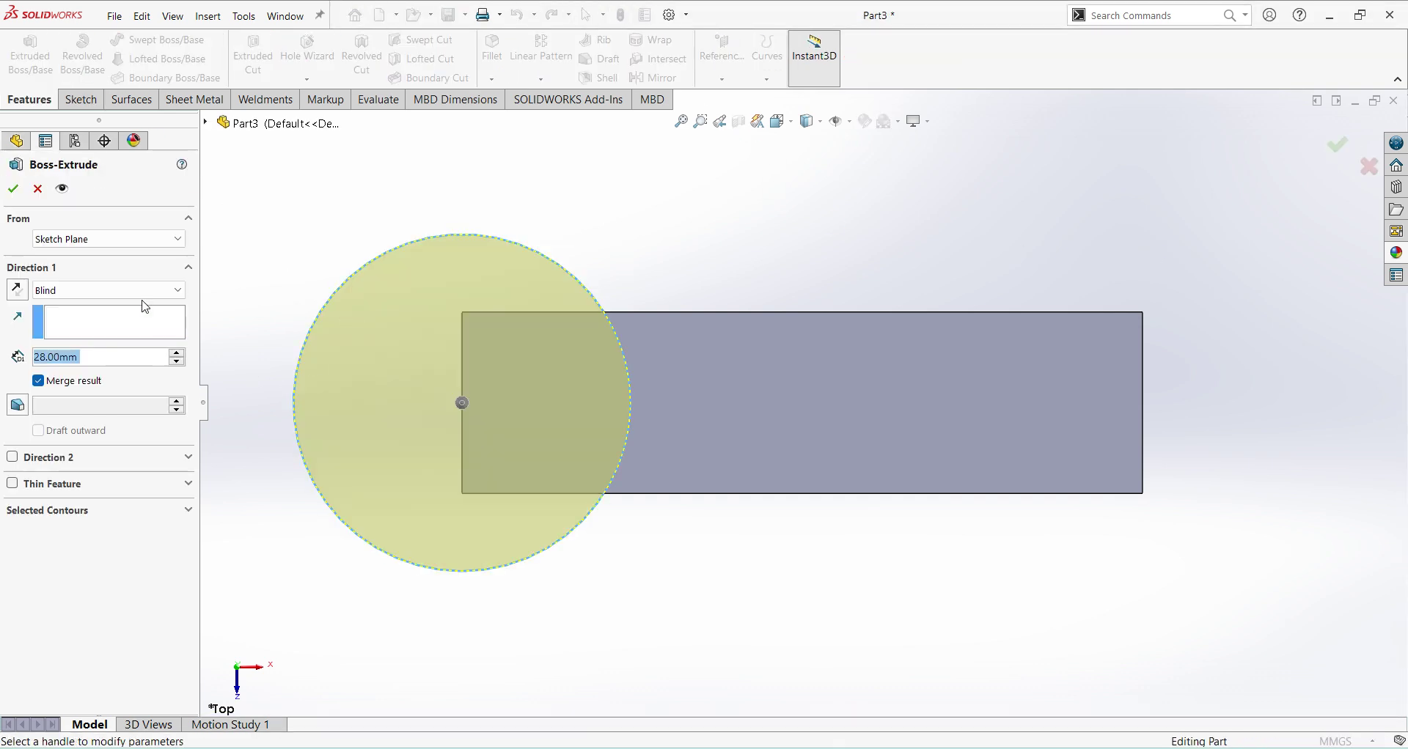
click(144, 291)
click(160, 380)
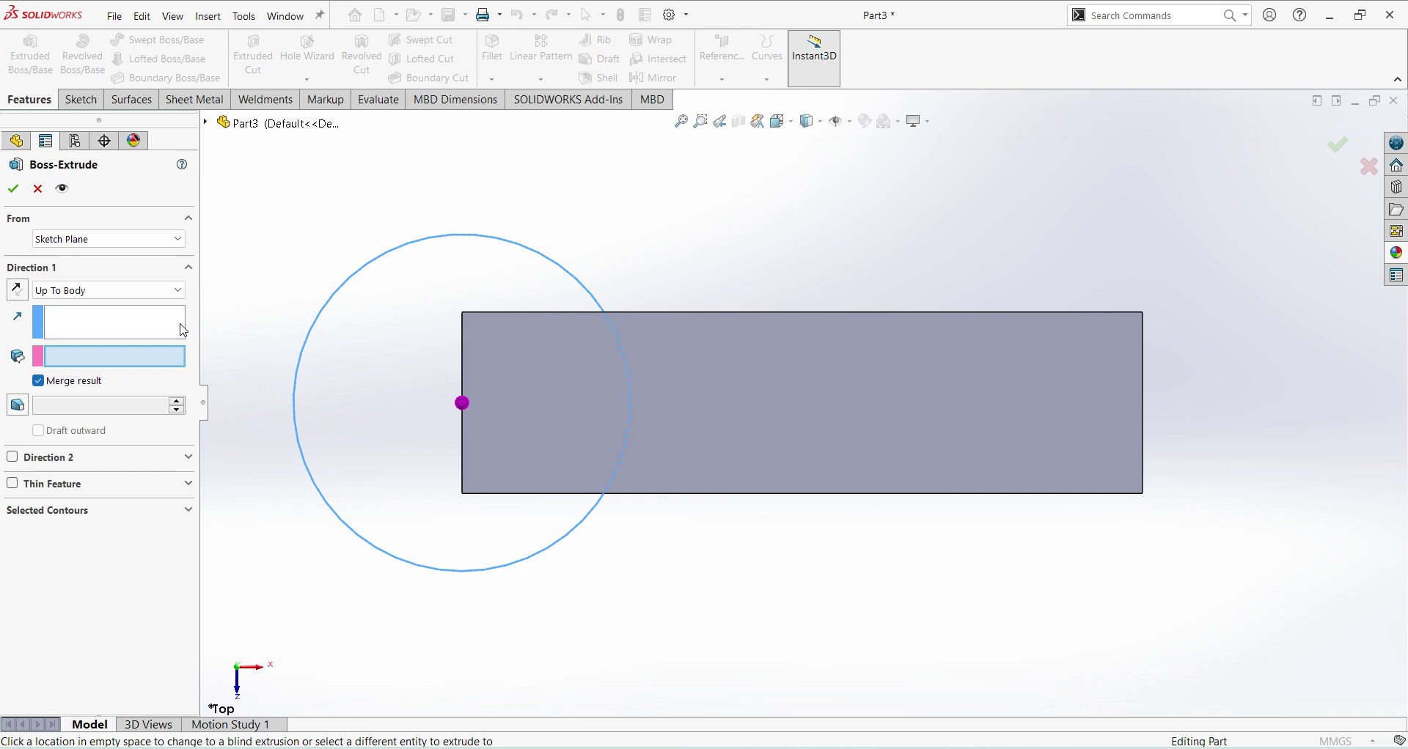
click(132, 290)
click(127, 393)
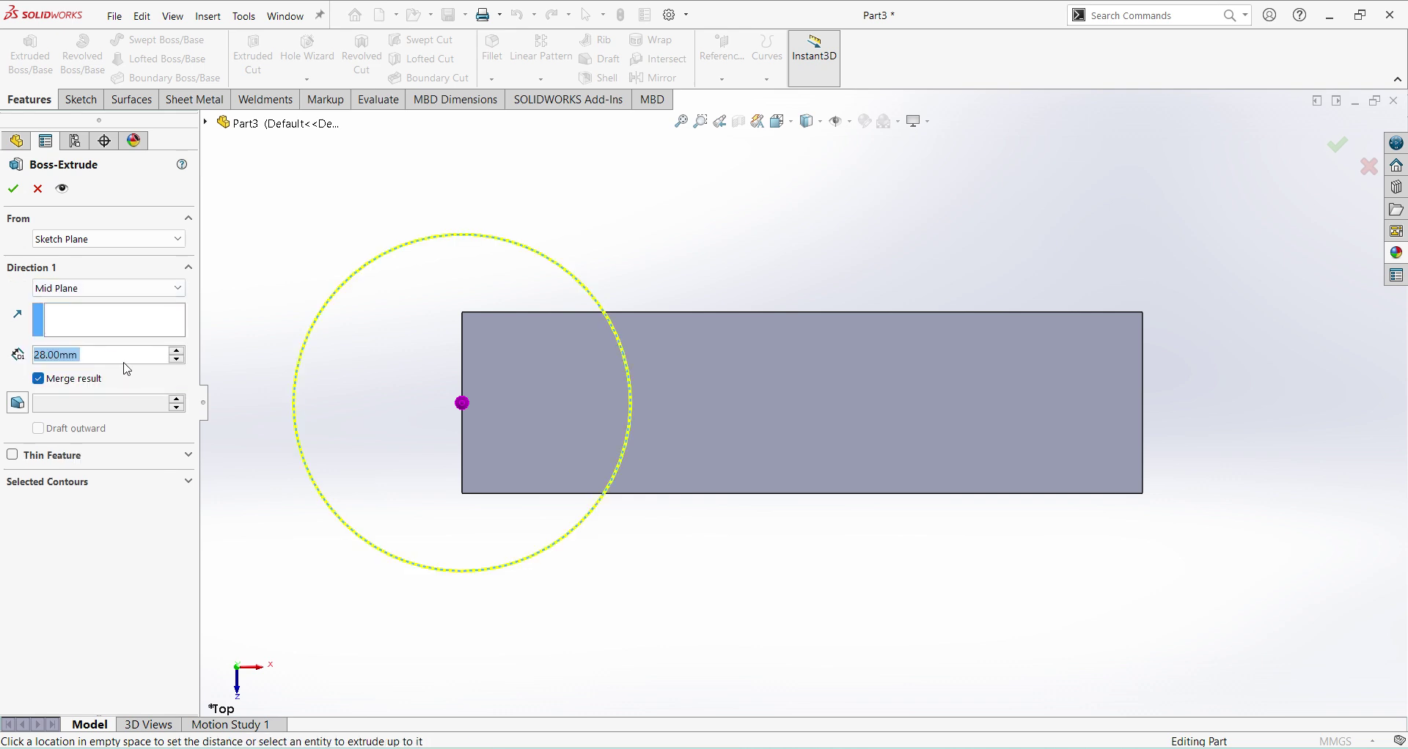
text(30)
key(Return)
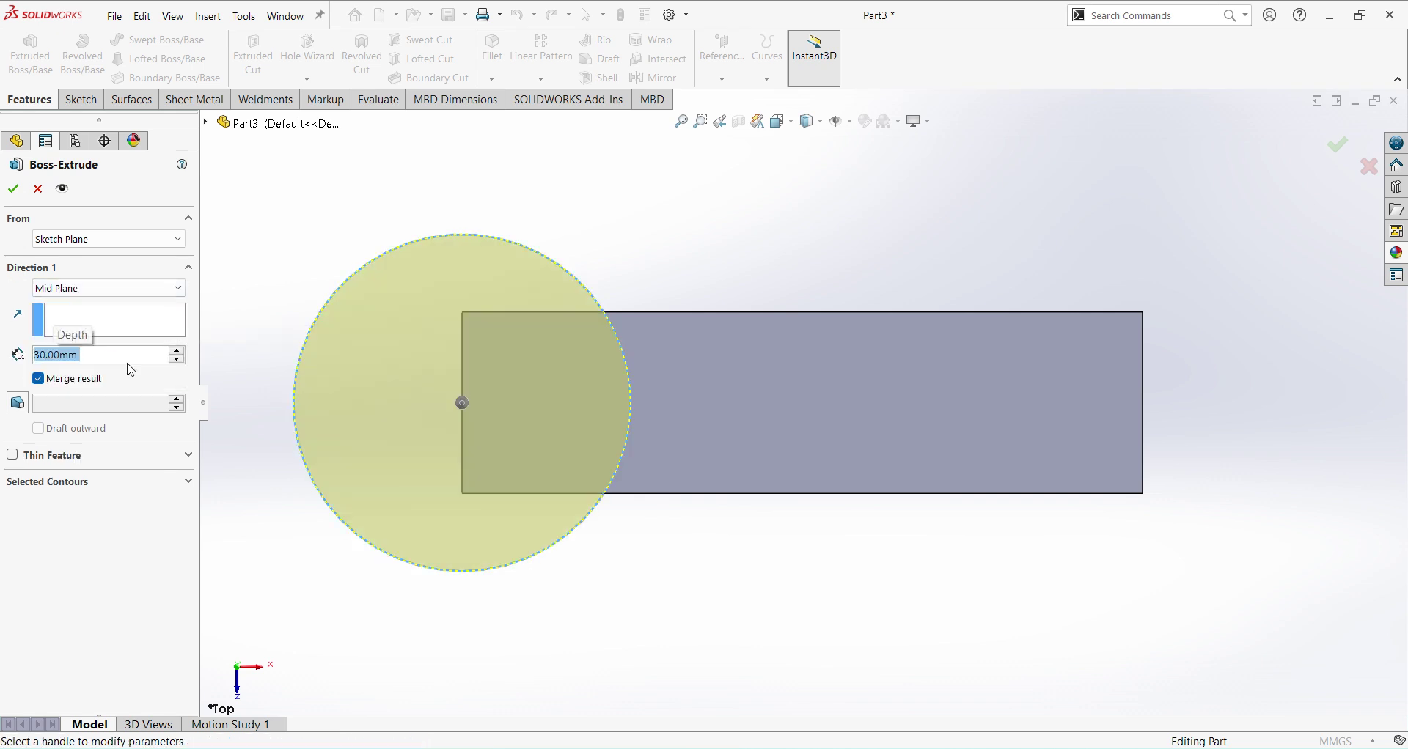
click(13, 190)
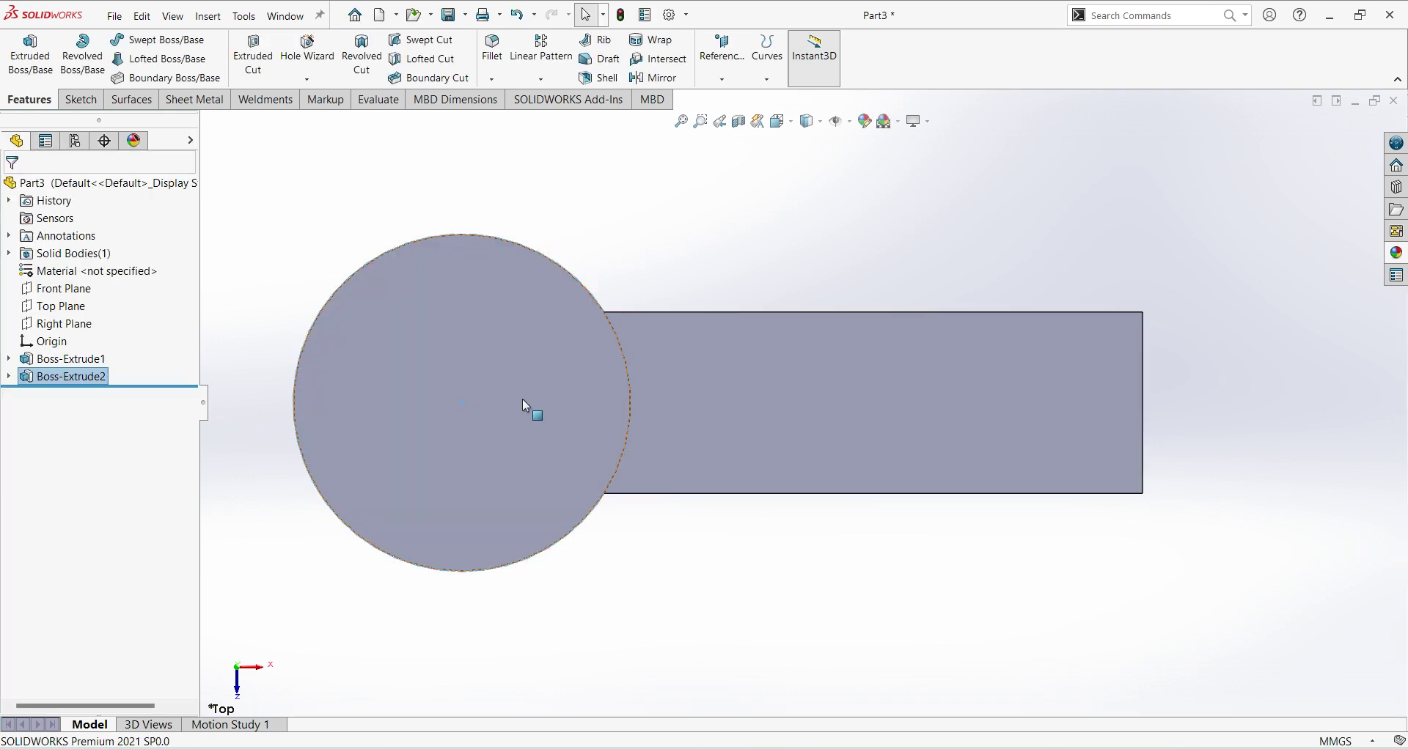
- Sketch a circle at the centre of the round boss's top face, viewed normal to it
click(481, 417)
click(540, 377)
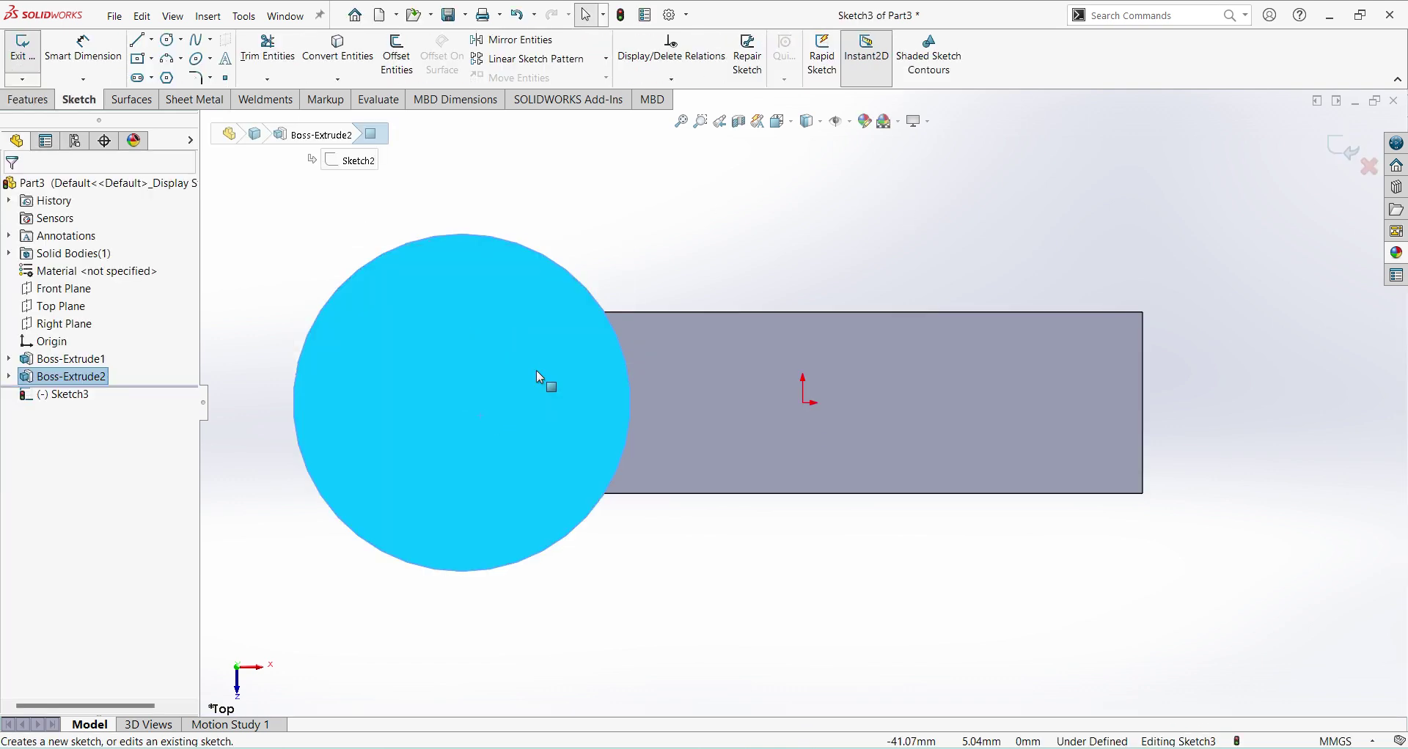
click(80, 394)
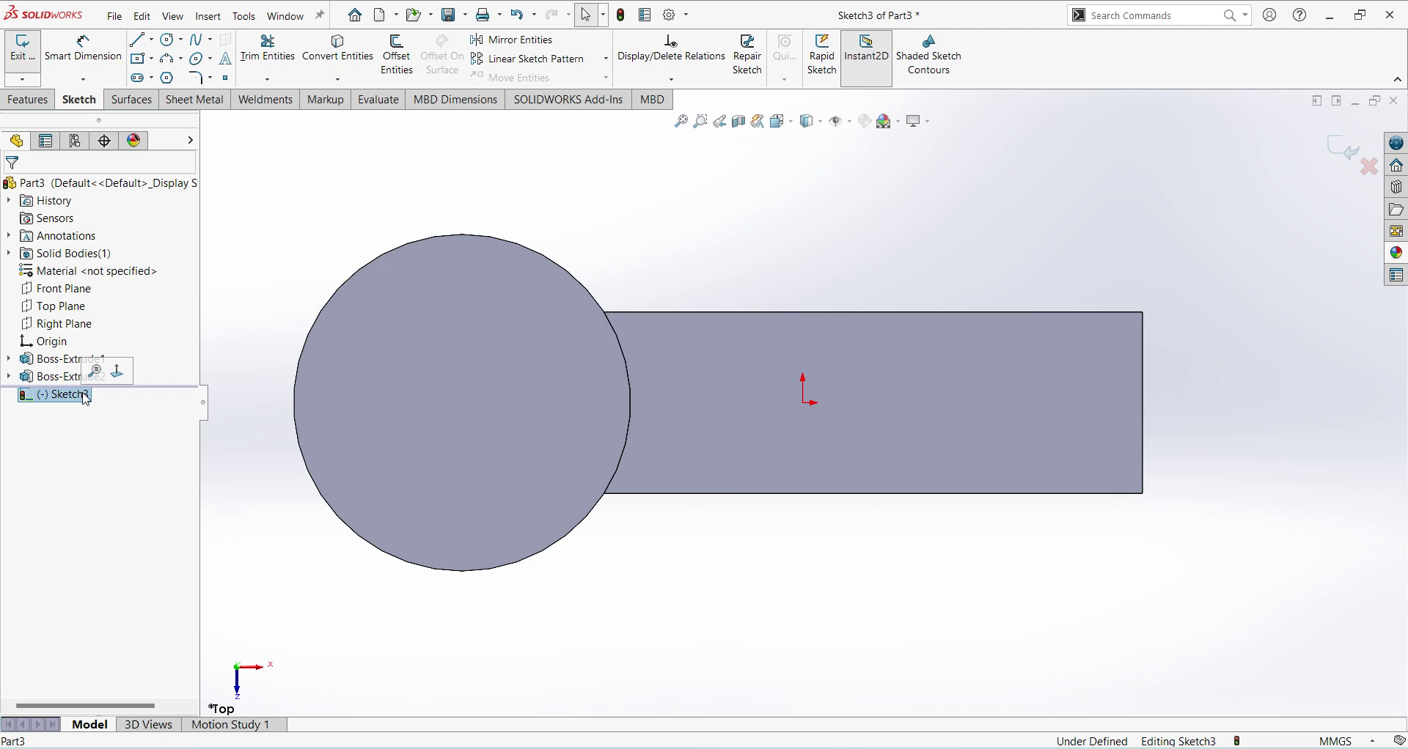
click(94, 372)
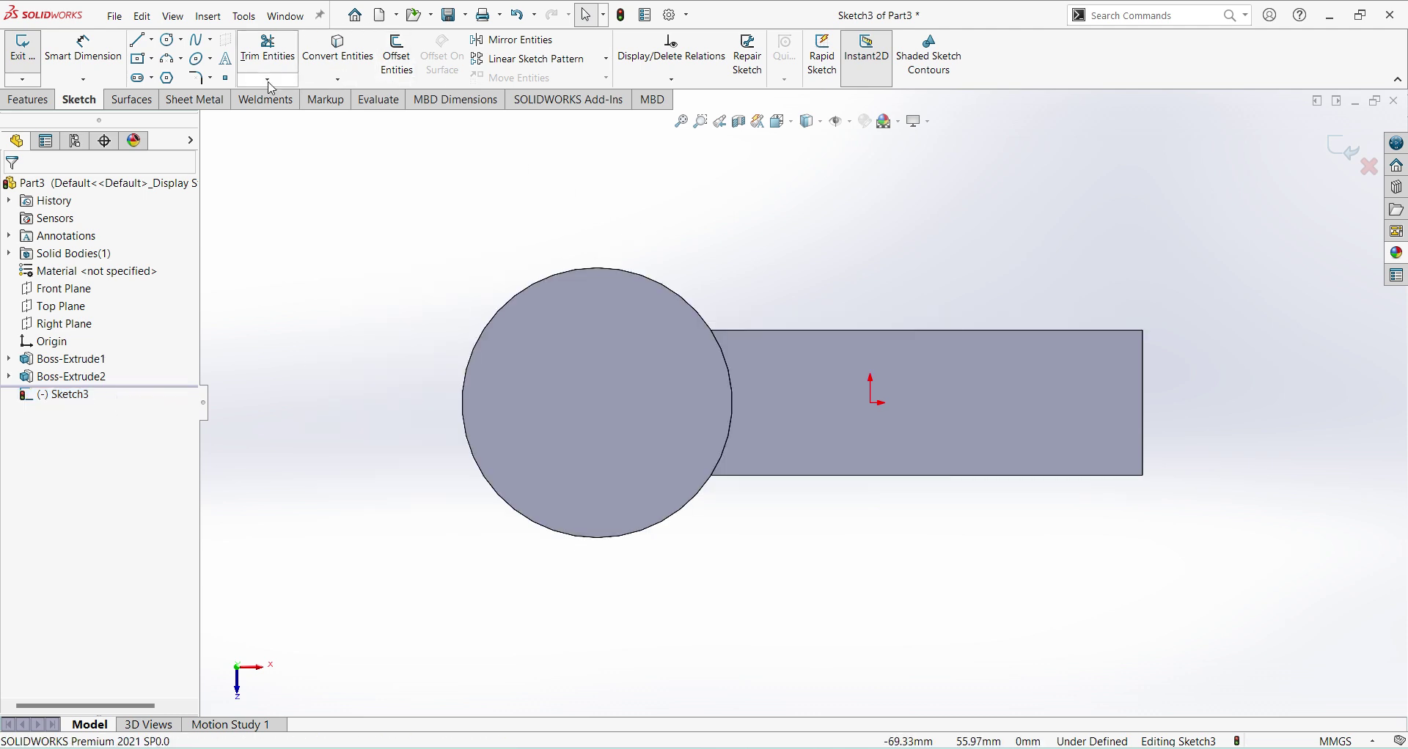
click(170, 41)
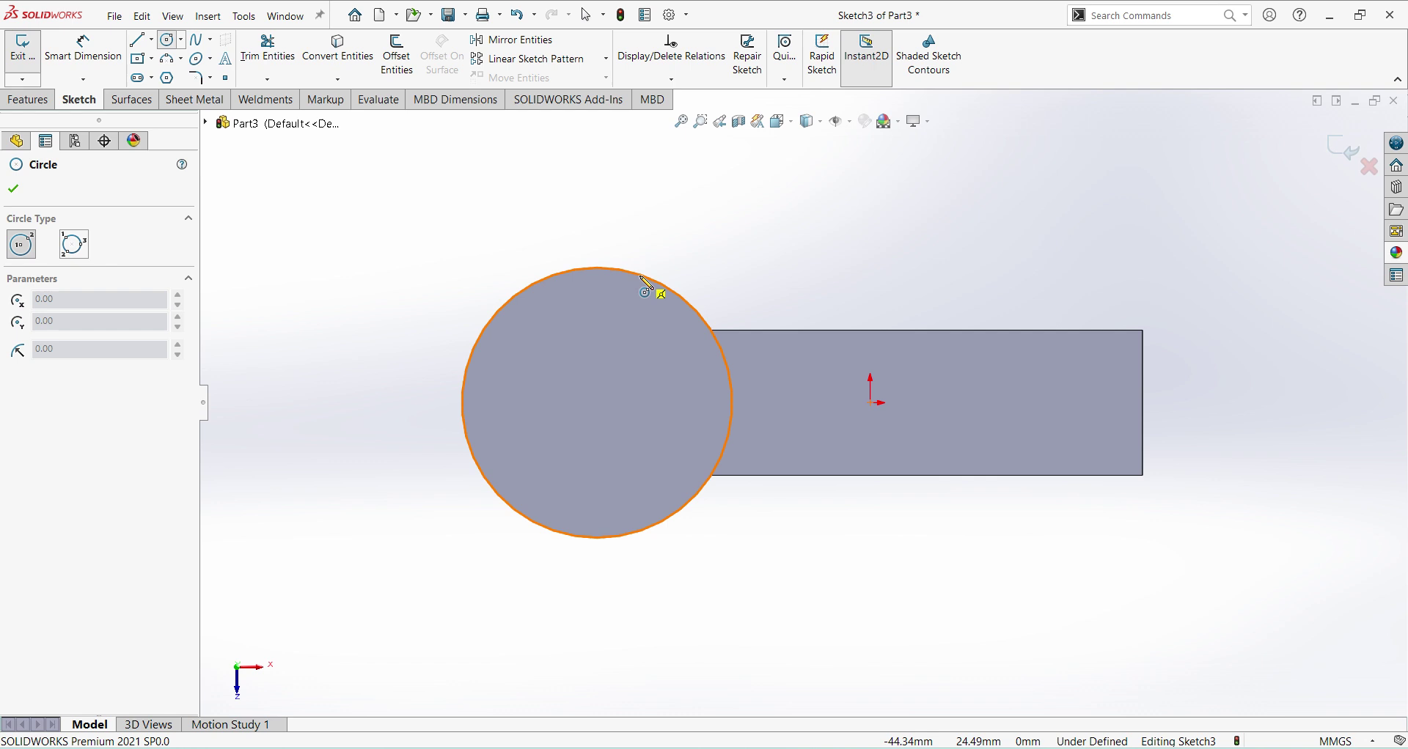
click(598, 404)
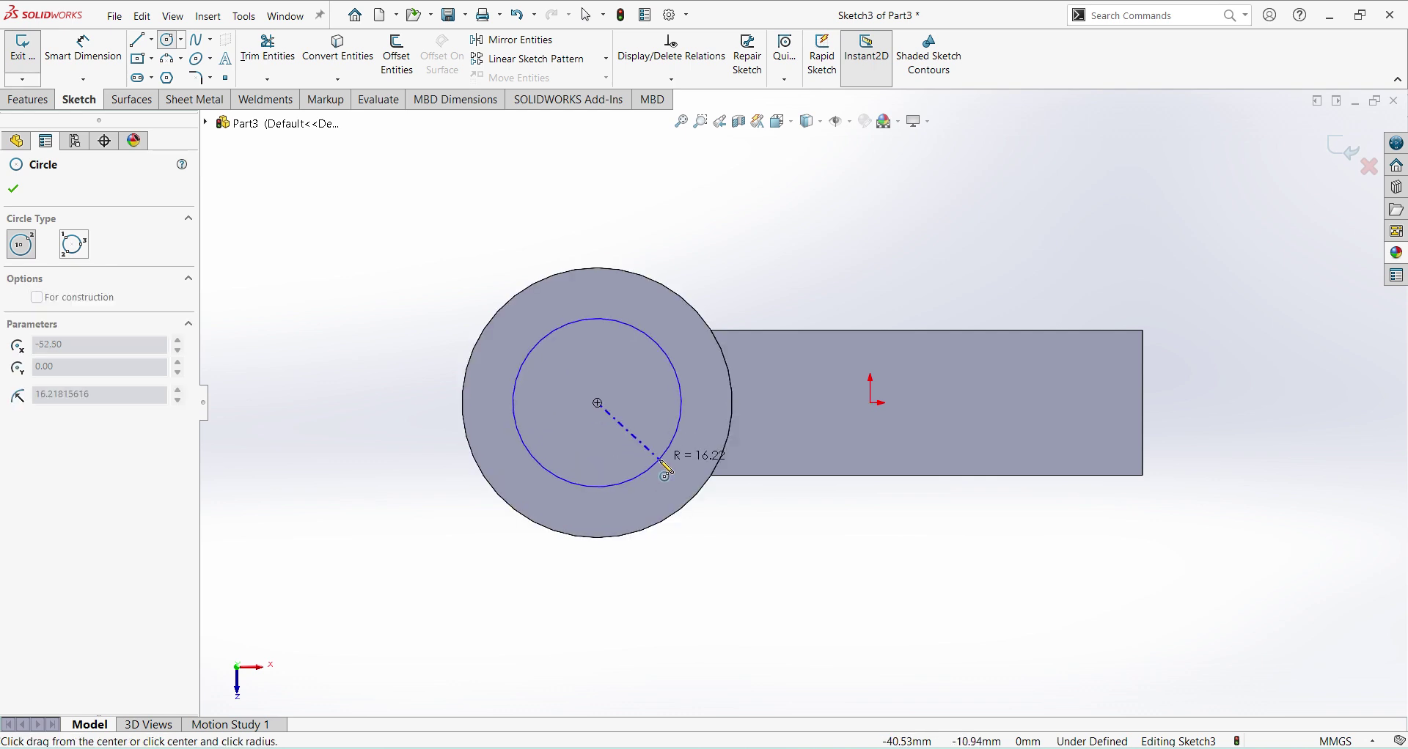
click(658, 462)
key(Escape)
- Dimension the inner circle to 25 mm diameter
click(543, 341)
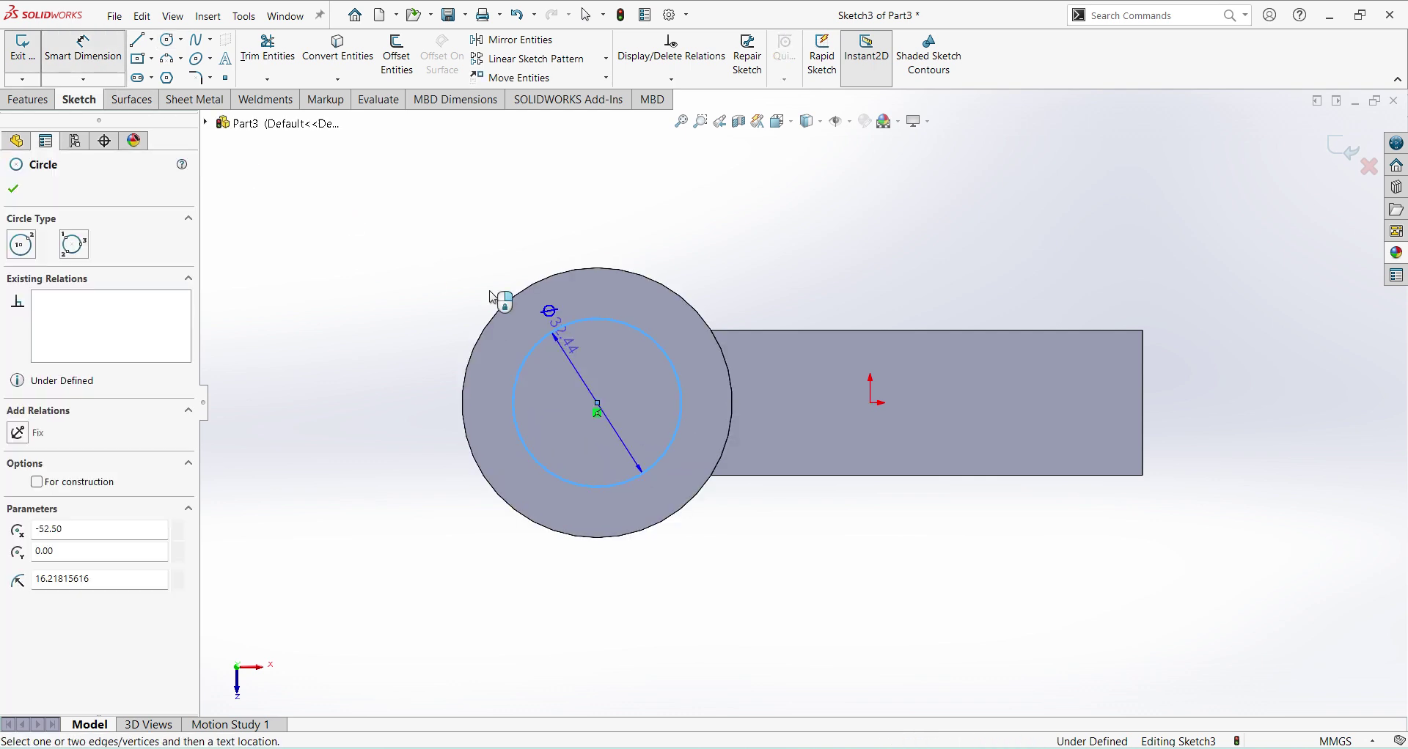
click(548, 355)
text(25)
key(Return)
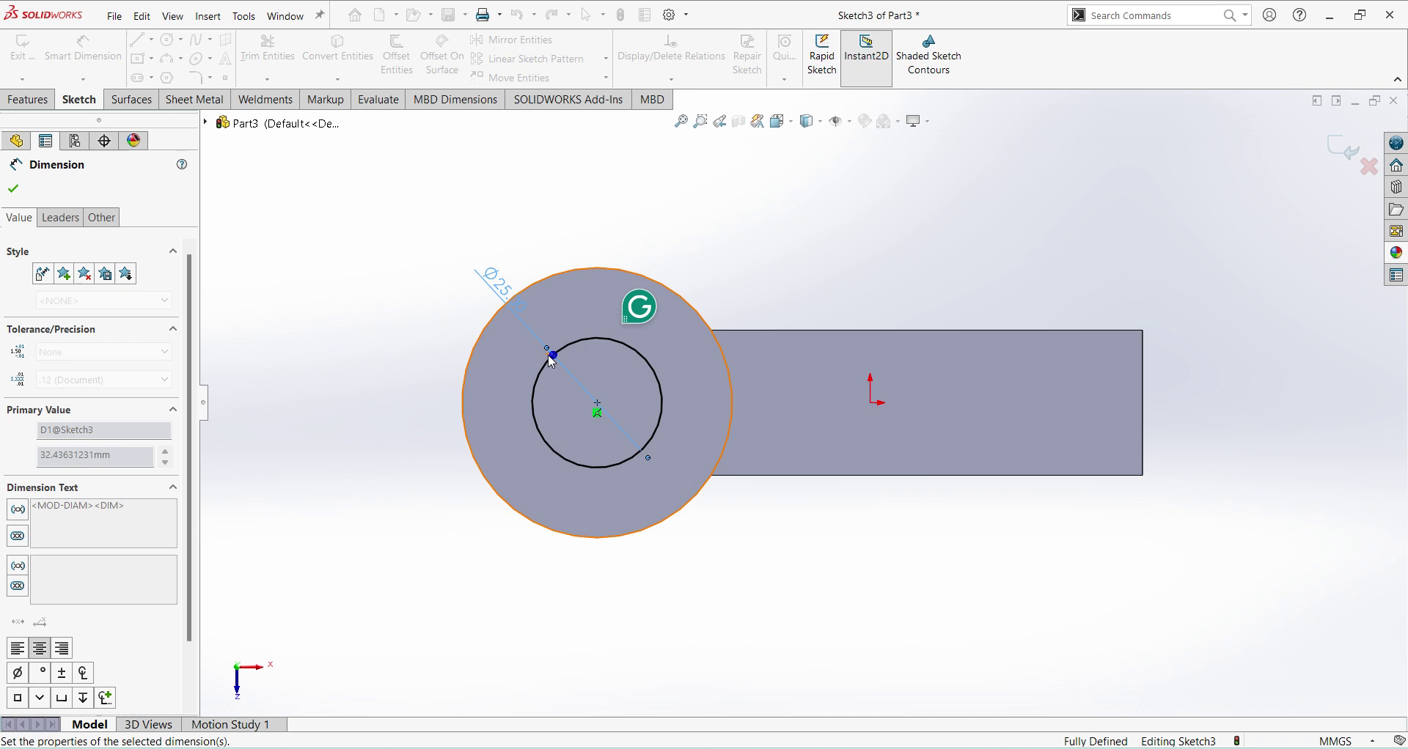
- Cut the Ø25 hole through the eye boss, then begin a sketch on the bar's end face
click(1353, 156)
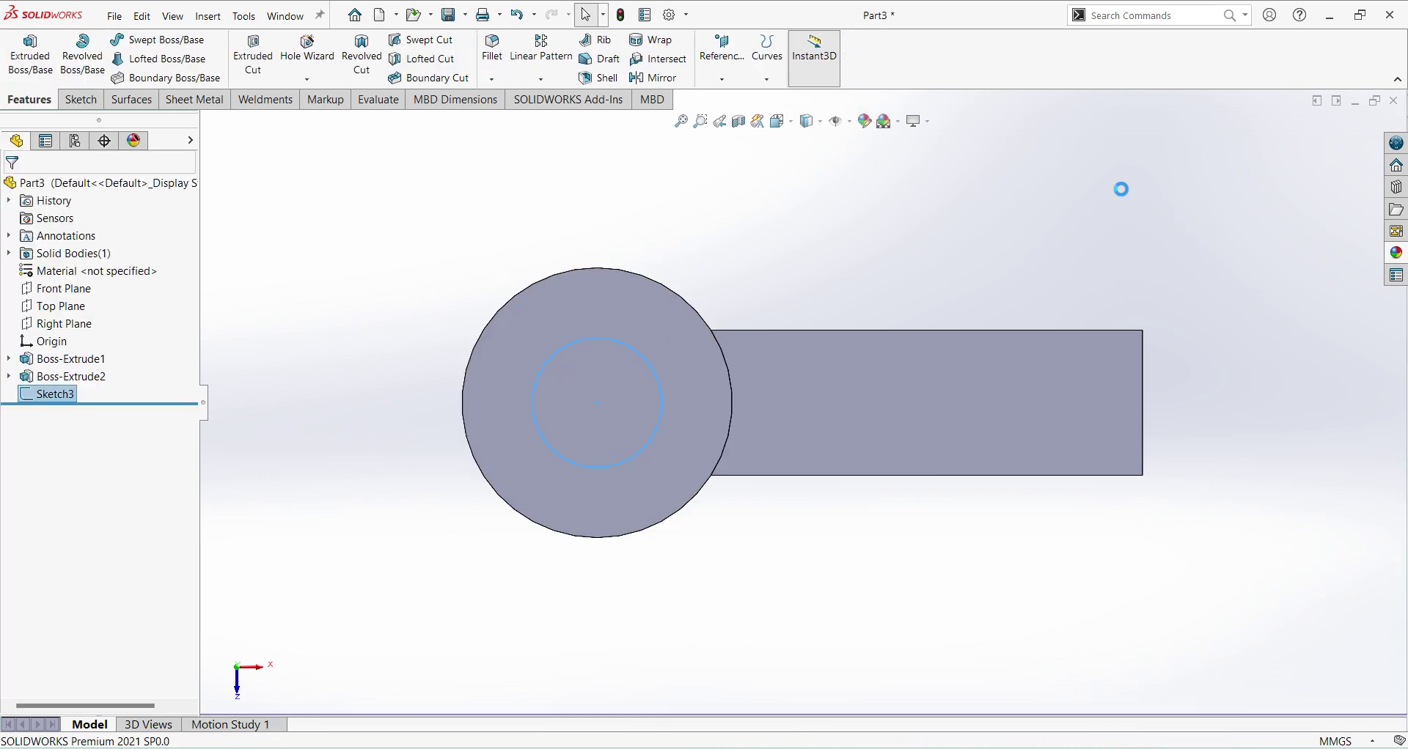
click(781, 121)
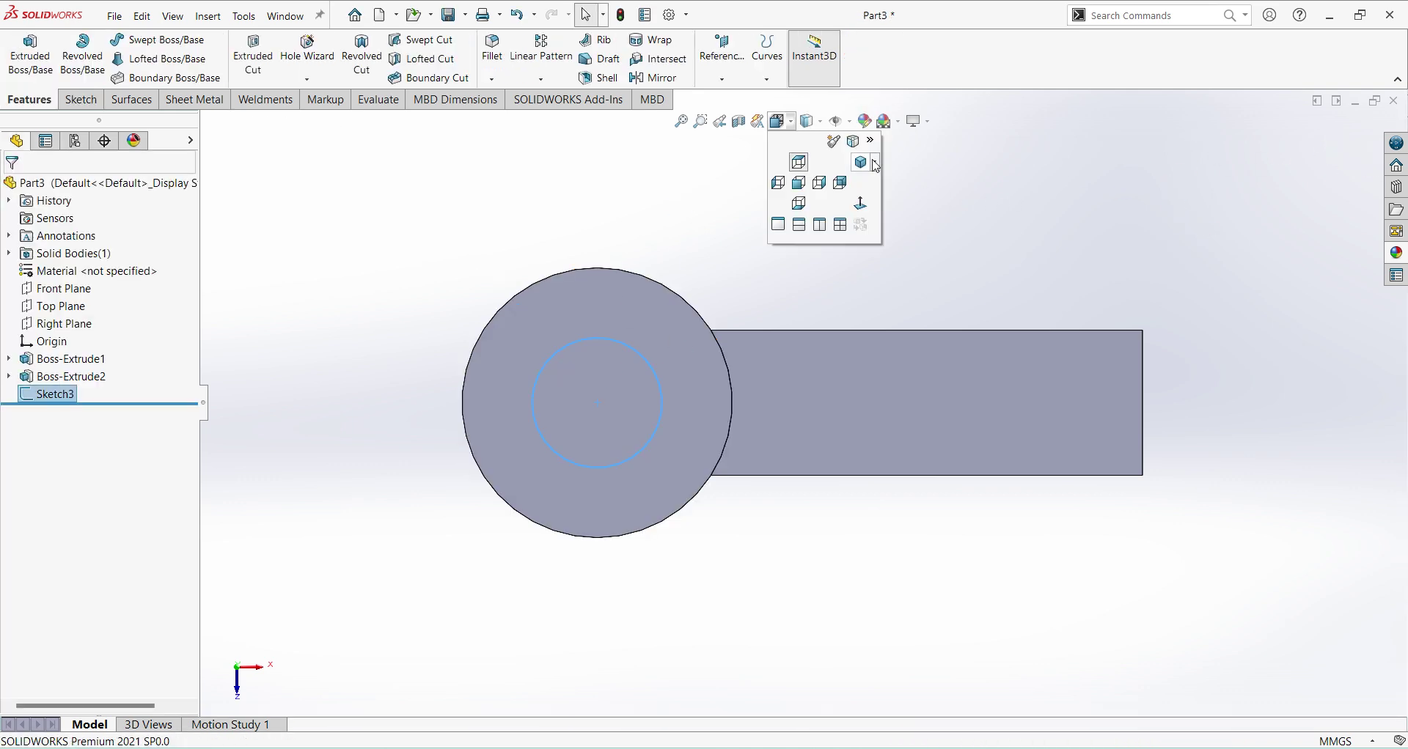
click(876, 166)
click(910, 179)
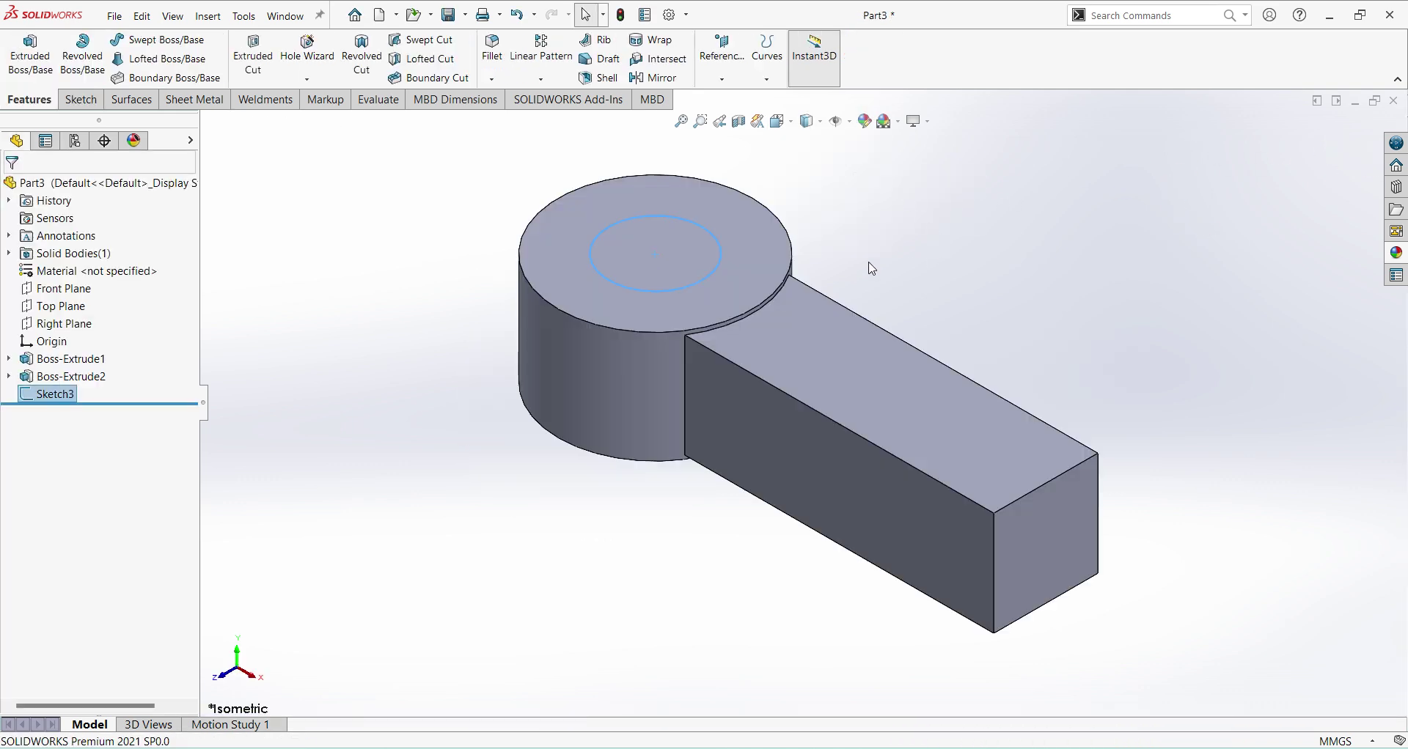
click(252, 55)
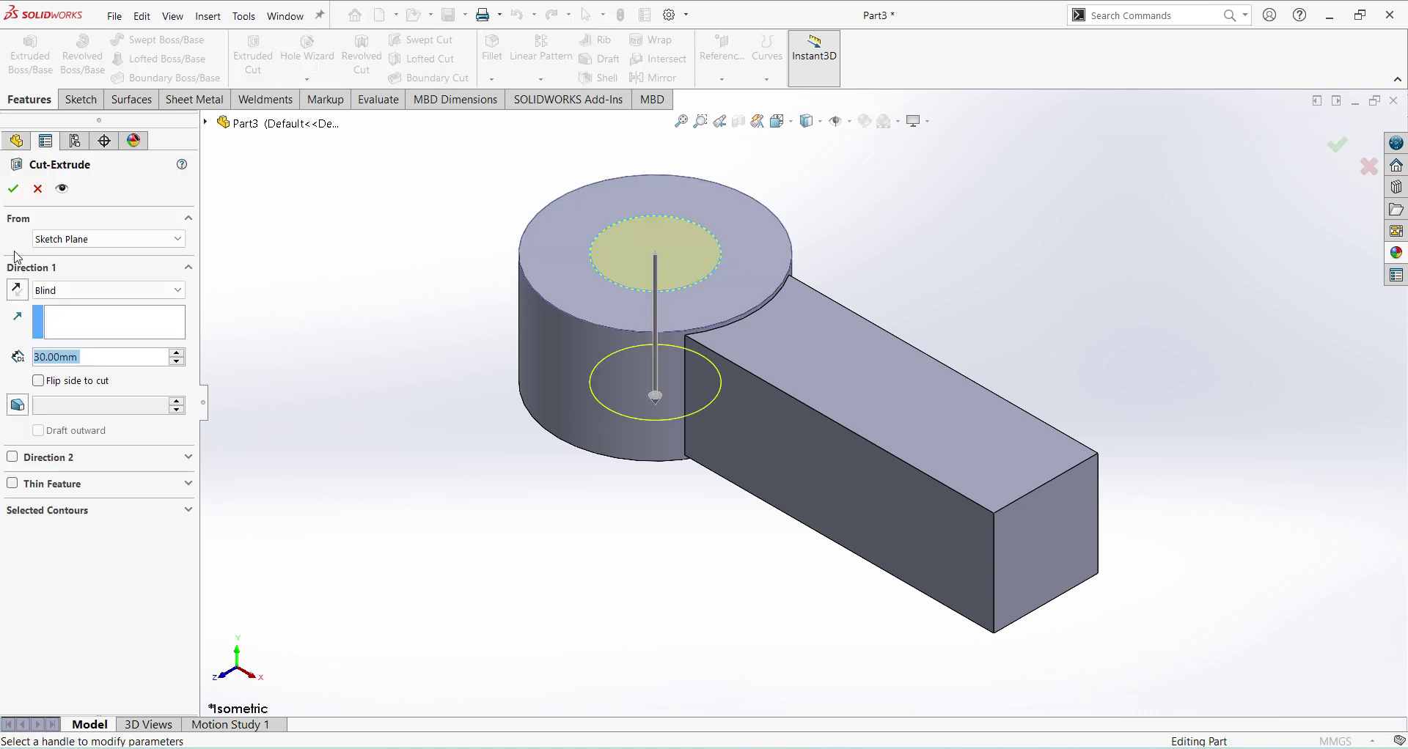
click(12, 190)
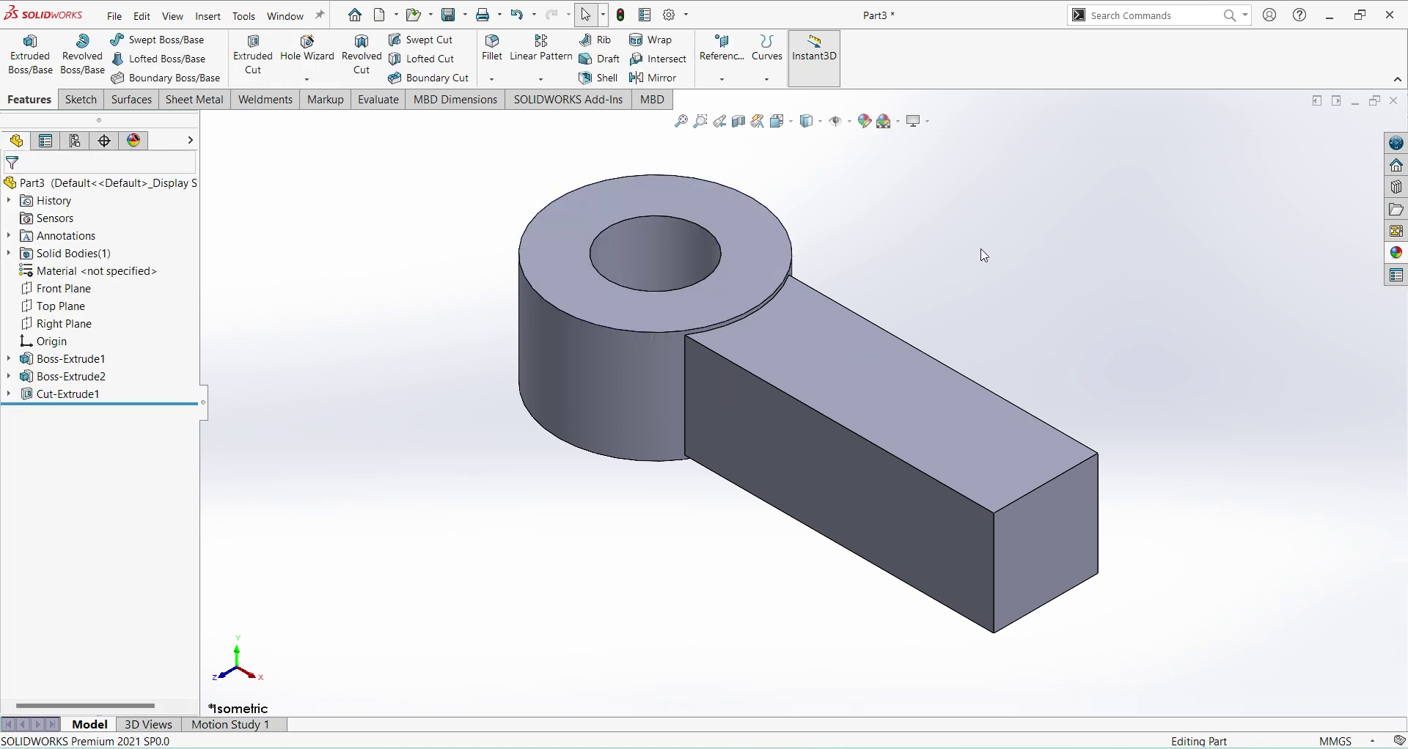
click(1050, 548)
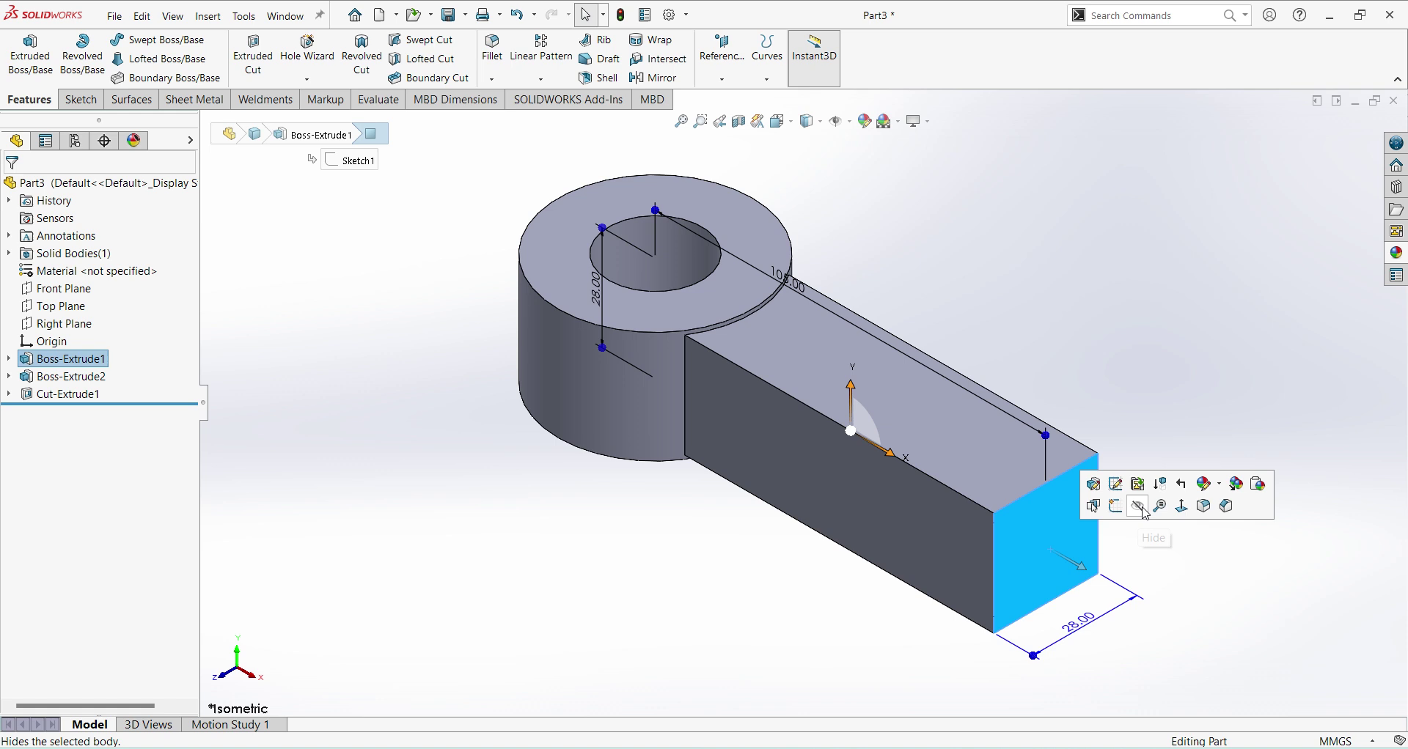
click(1093, 506)
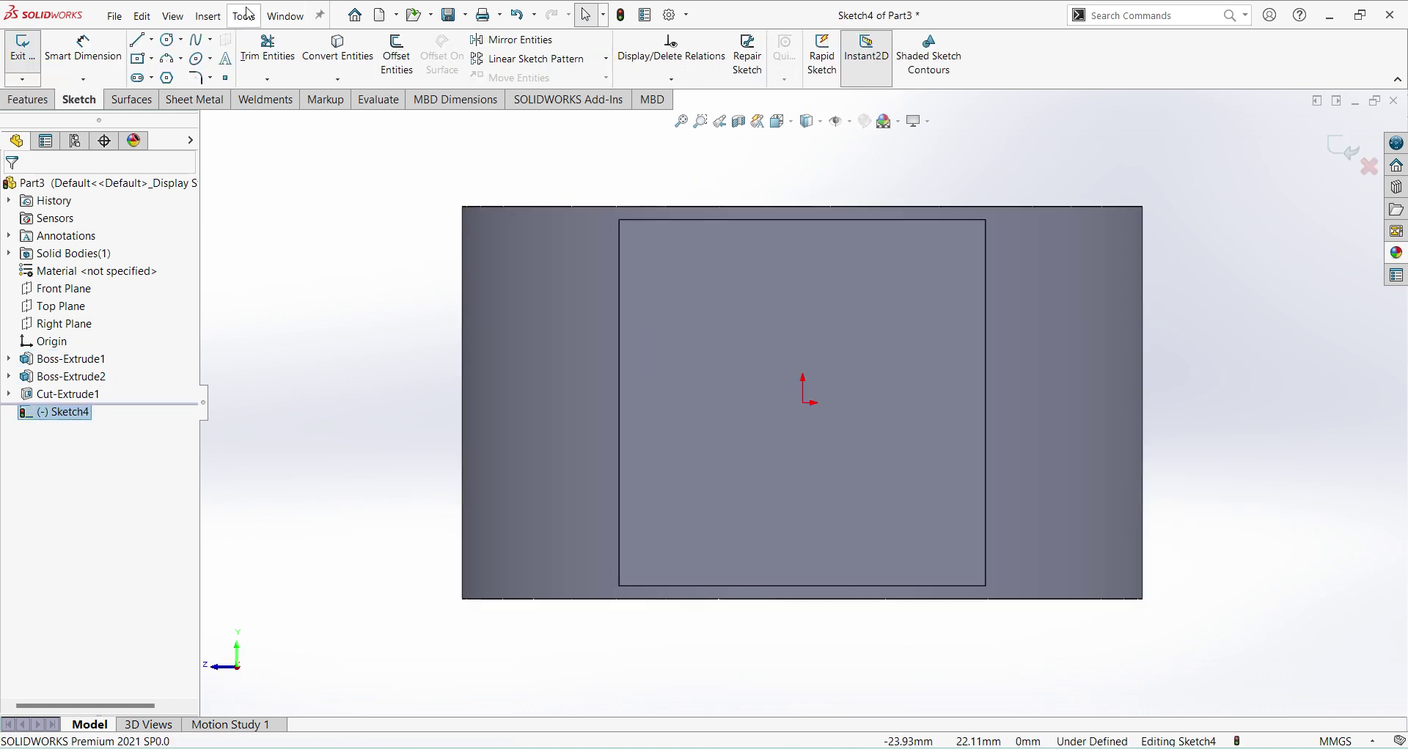
- Draw a Ø25 mm circle centred on the origin of the bar's end face
click(167, 42)
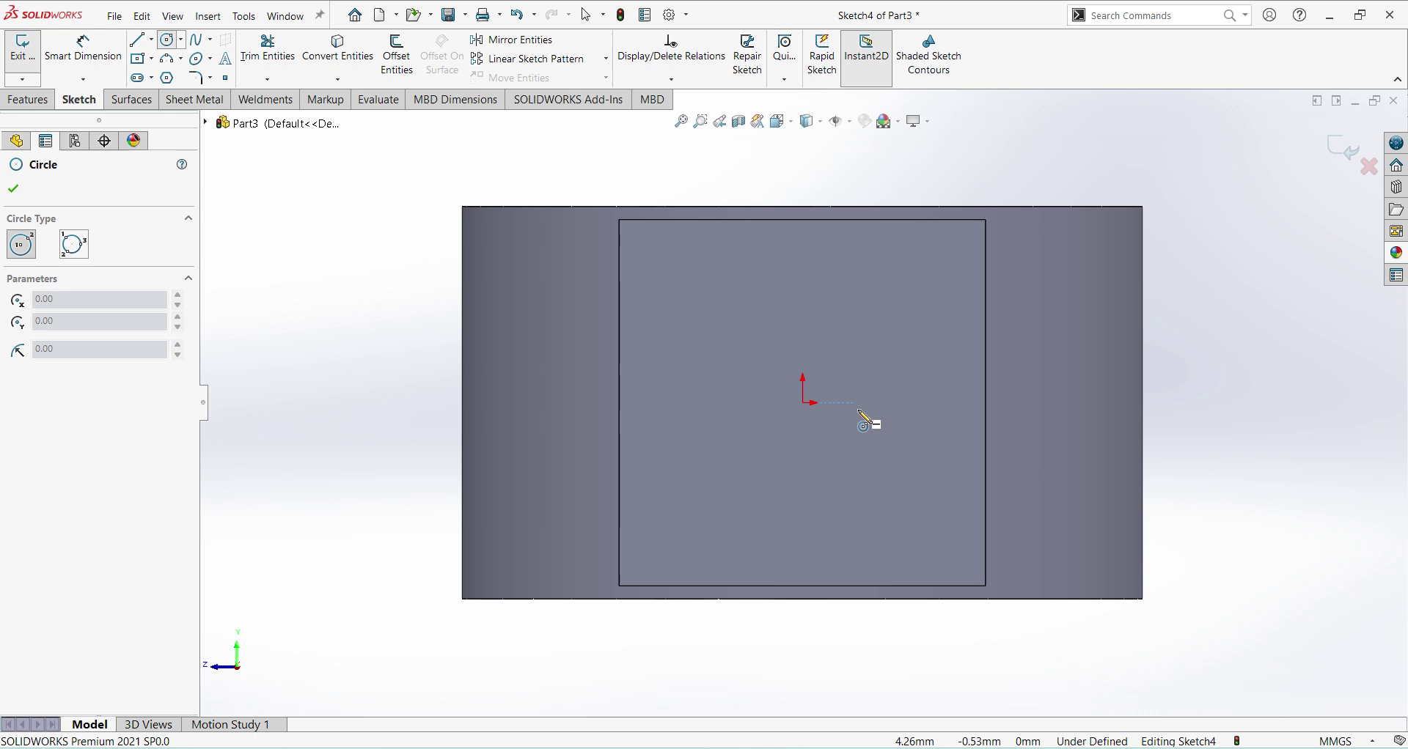
click(804, 404)
click(891, 469)
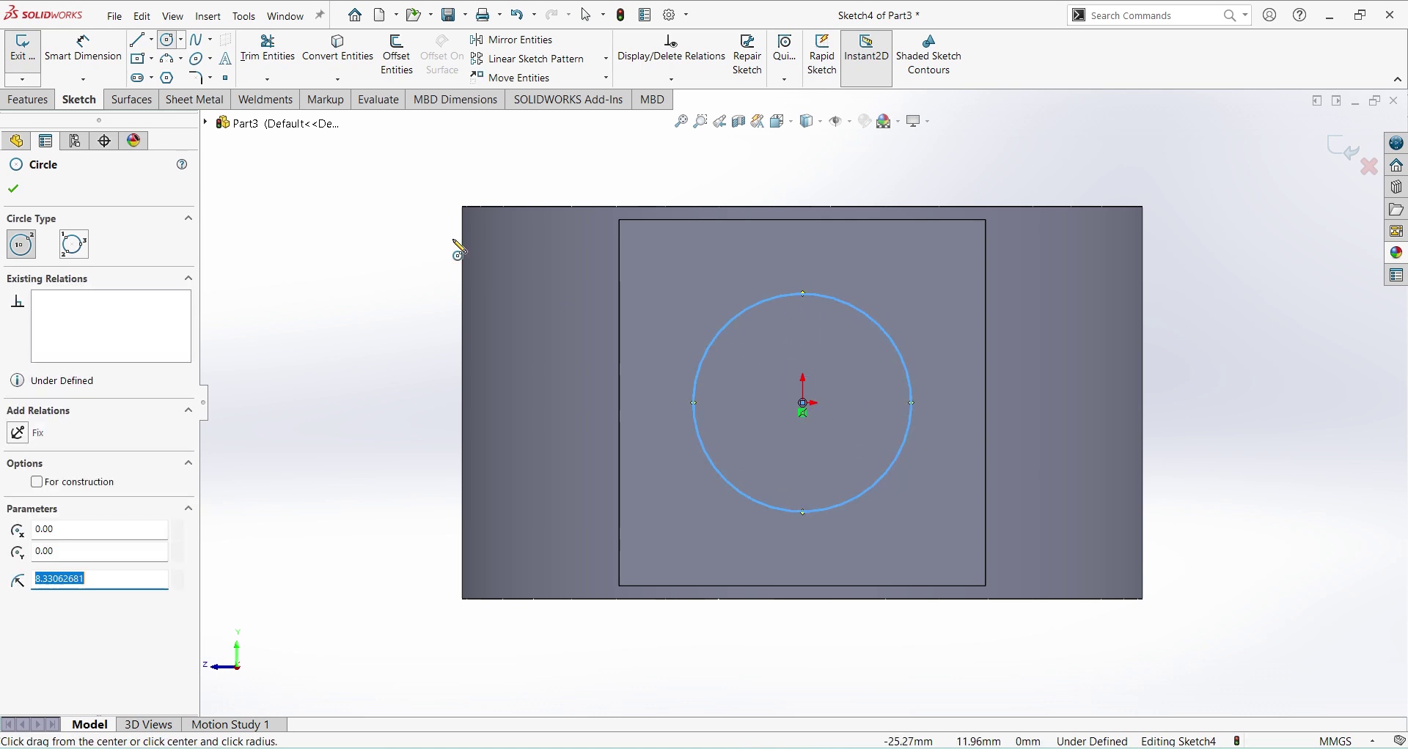
click(83, 48)
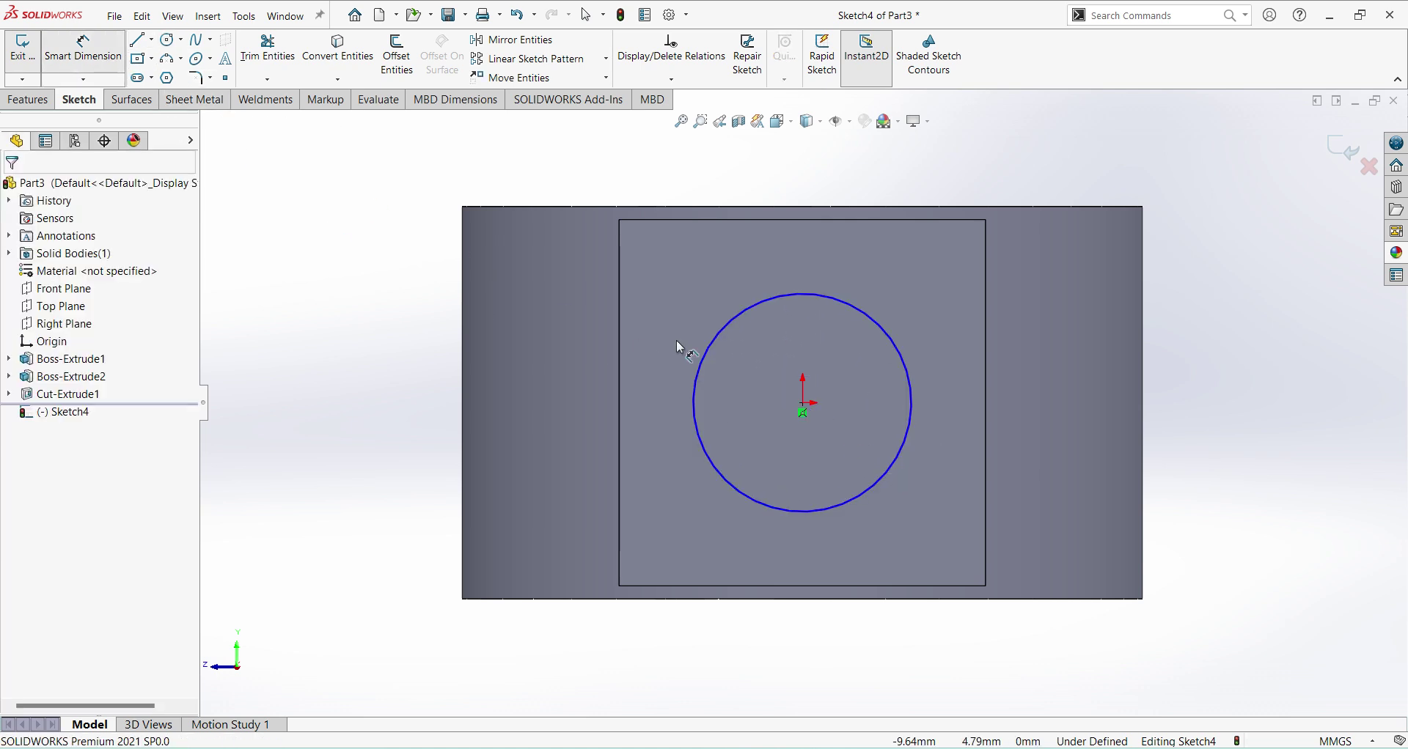
click(706, 354)
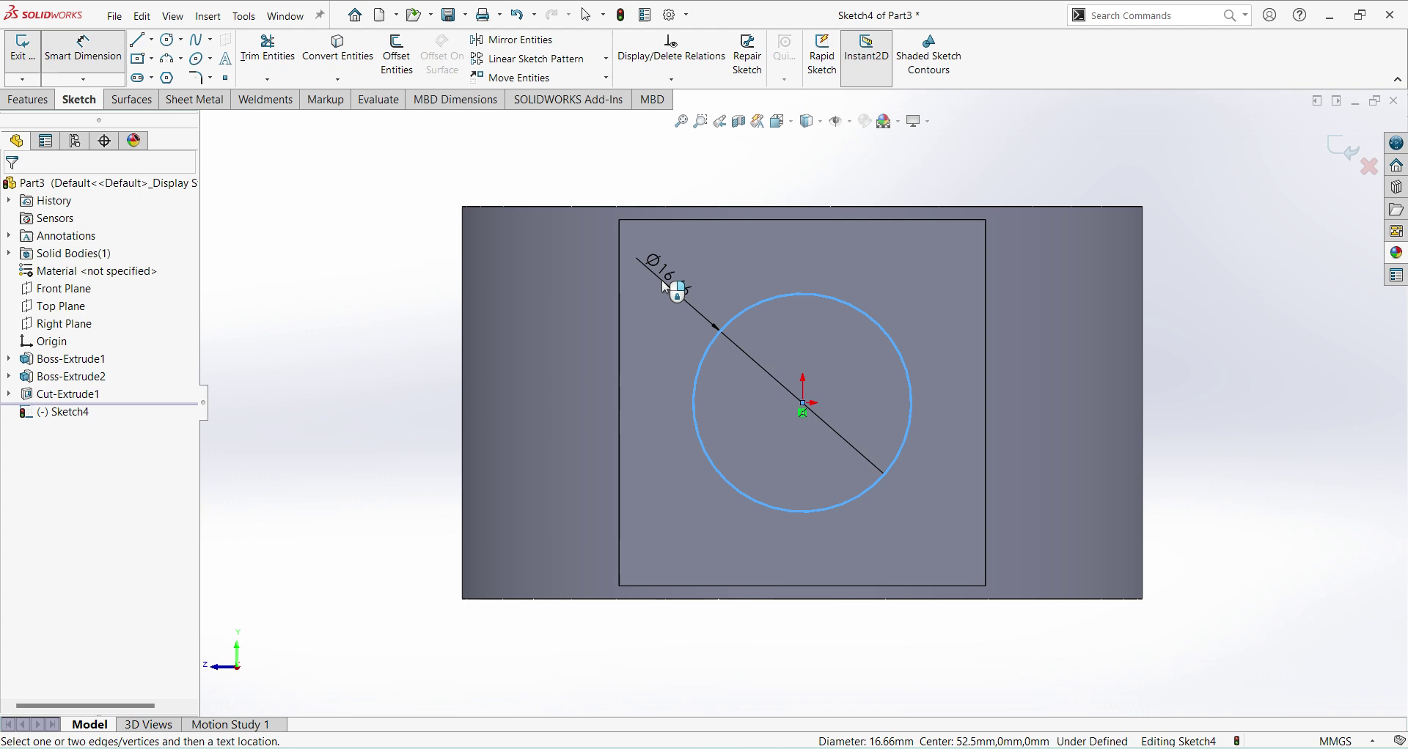
click(662, 279)
text(25)
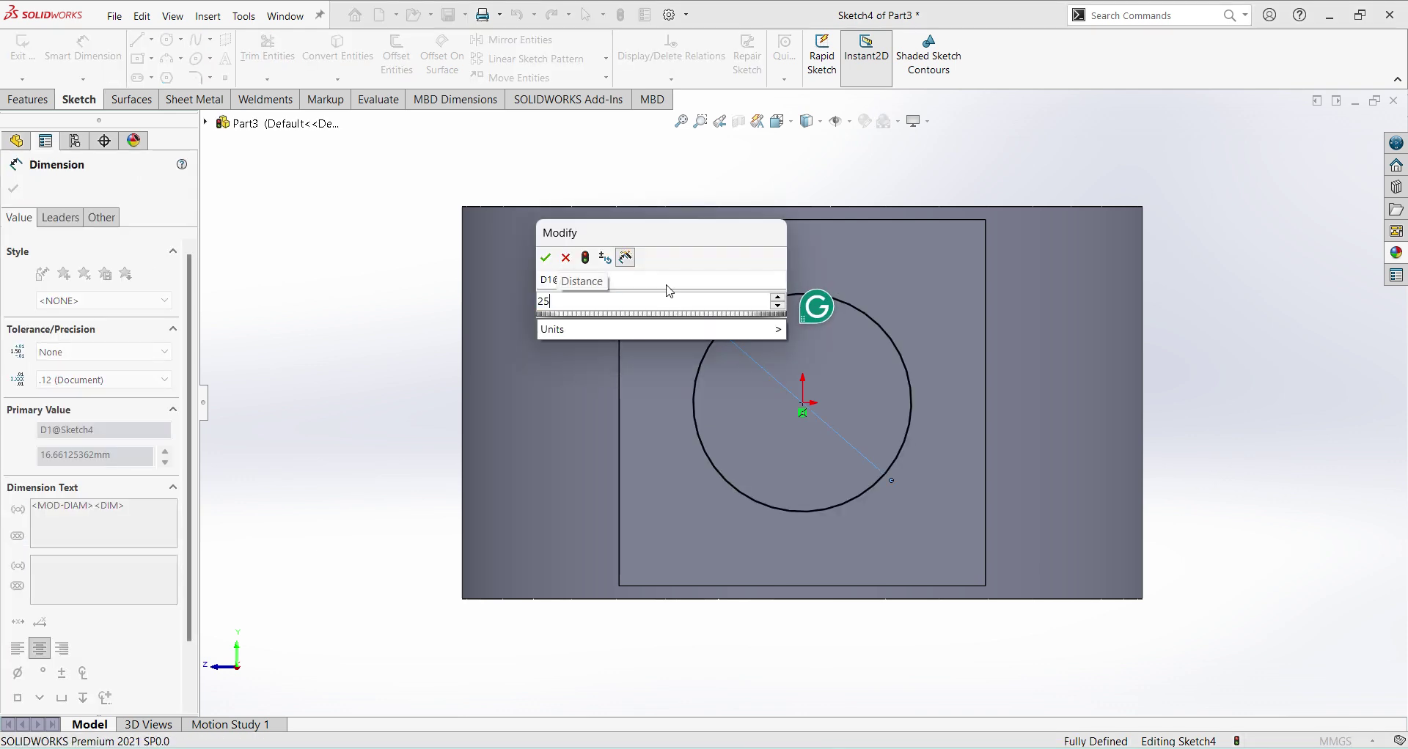
key(Return)
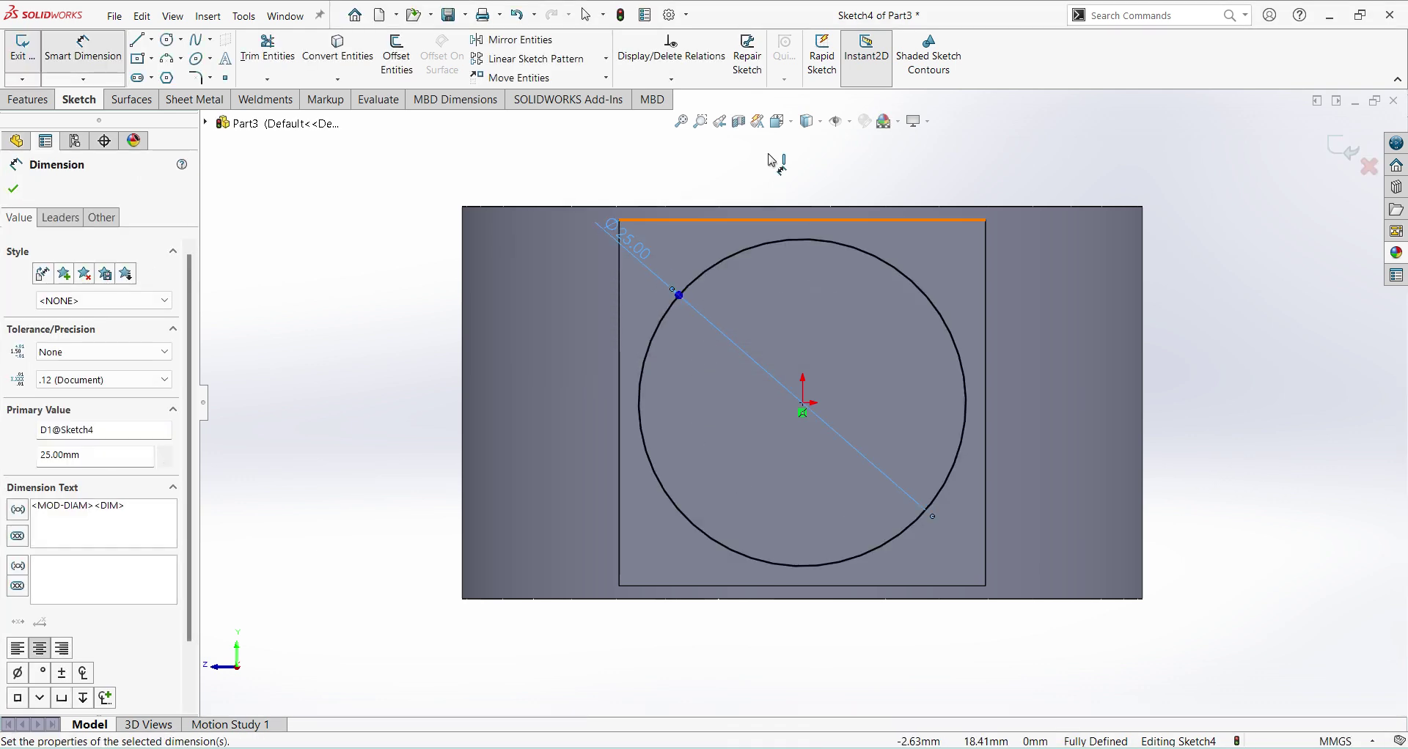
- Extrude the end-face circle into the 35 mm cylindrical shank, Boss-Extrude3
click(1344, 148)
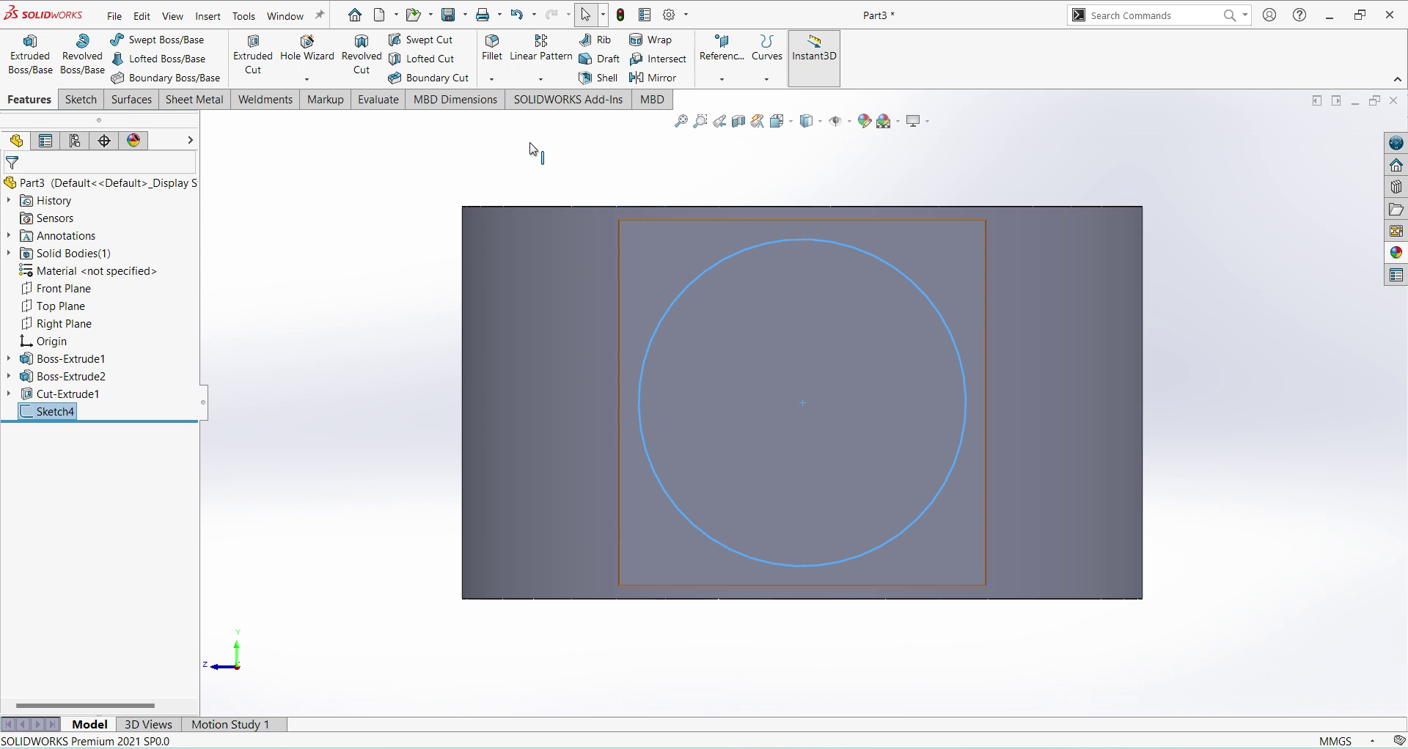
click(35, 51)
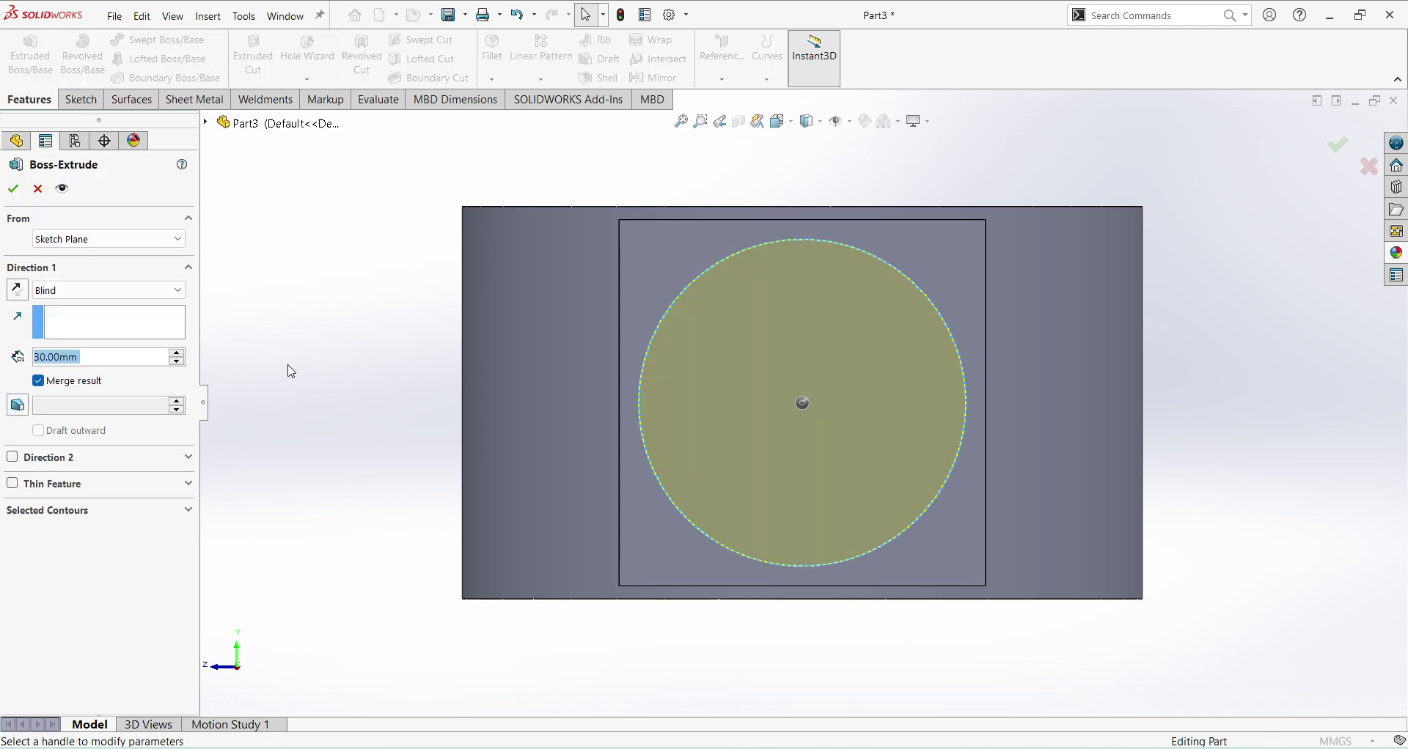
scroll(297, 378, up, 1)
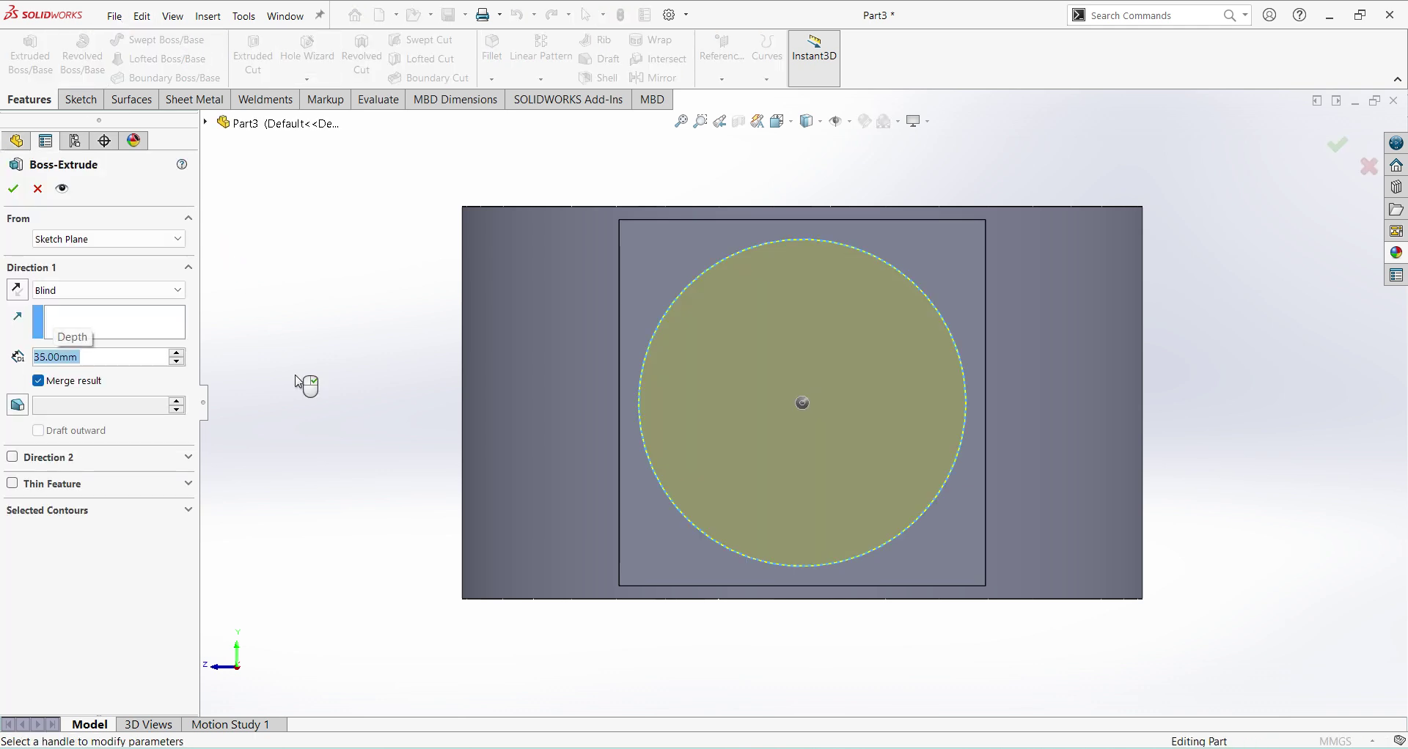
click(13, 190)
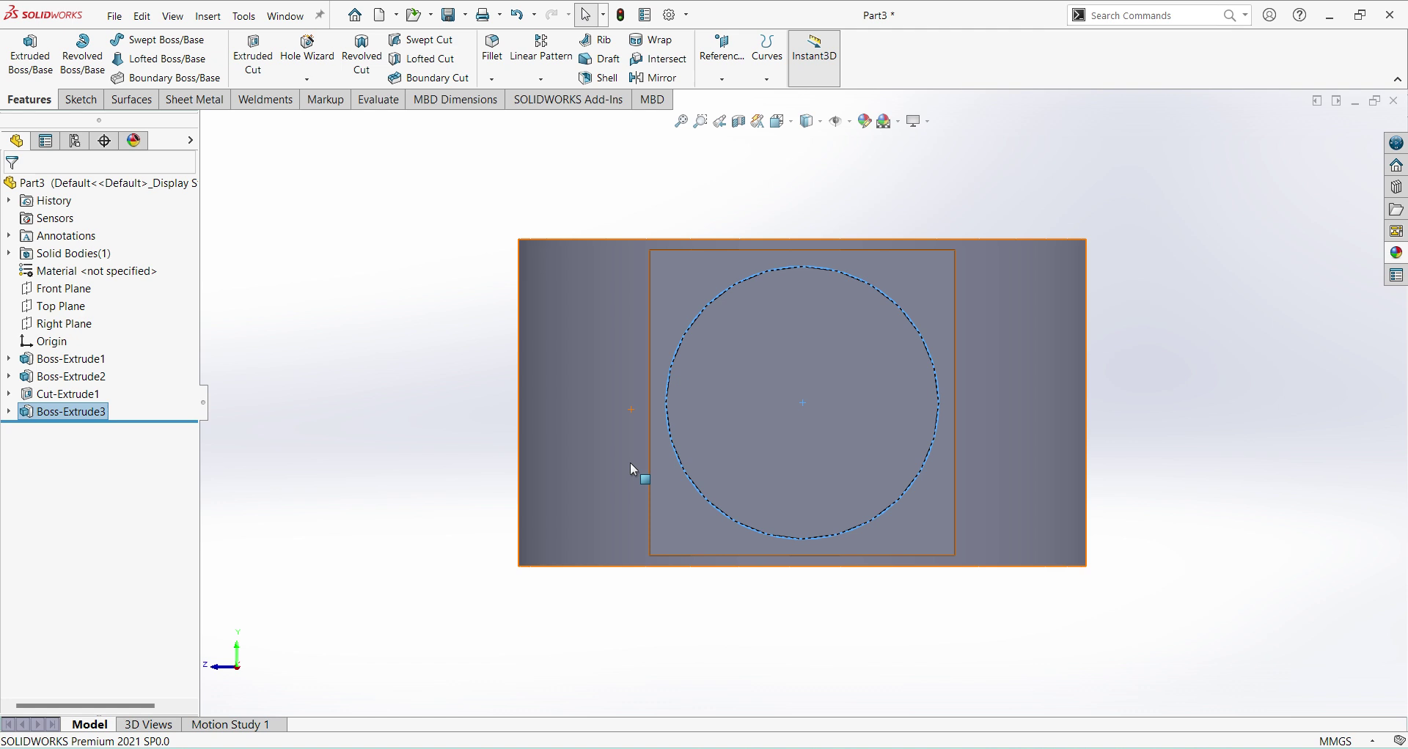
- Orbit and zoom around the part to inspect the shank and square end
middle_drag(638, 473, 713, 481)
scroll(713, 481, up, 5)
middle_drag(927, 613, 958, 638)
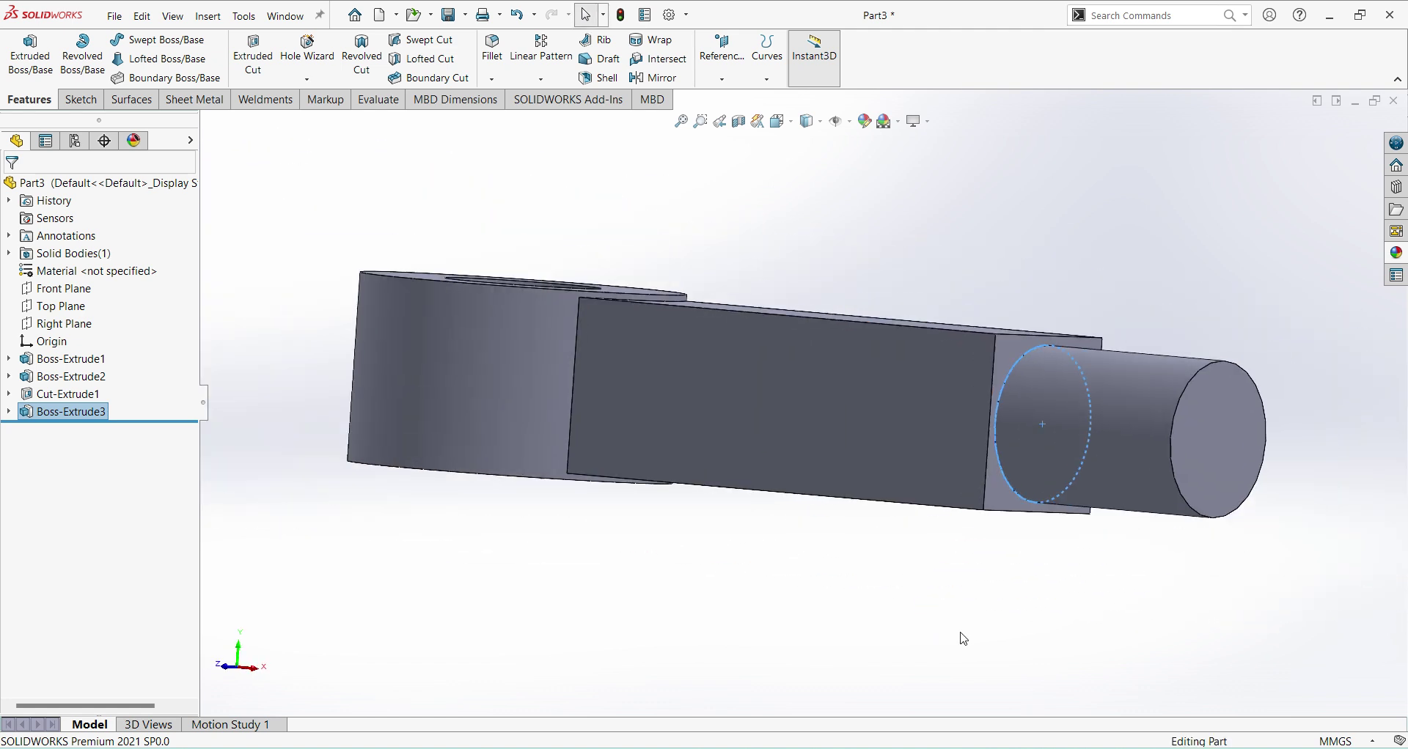
middle_drag(1100, 443, 1127, 469)
scroll(1094, 478, up, 3)
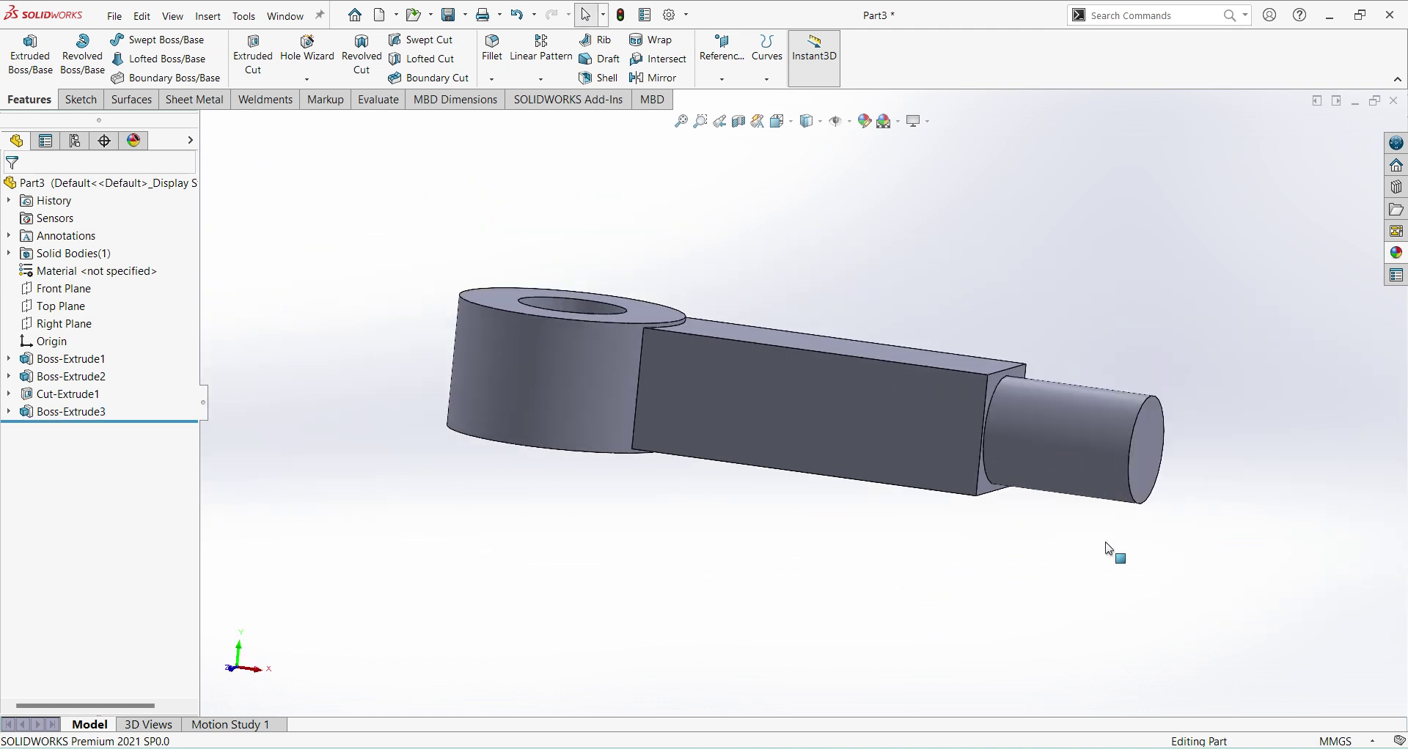
middle_drag(1113, 555, 1124, 501)
middle_drag(1178, 372, 1094, 364)
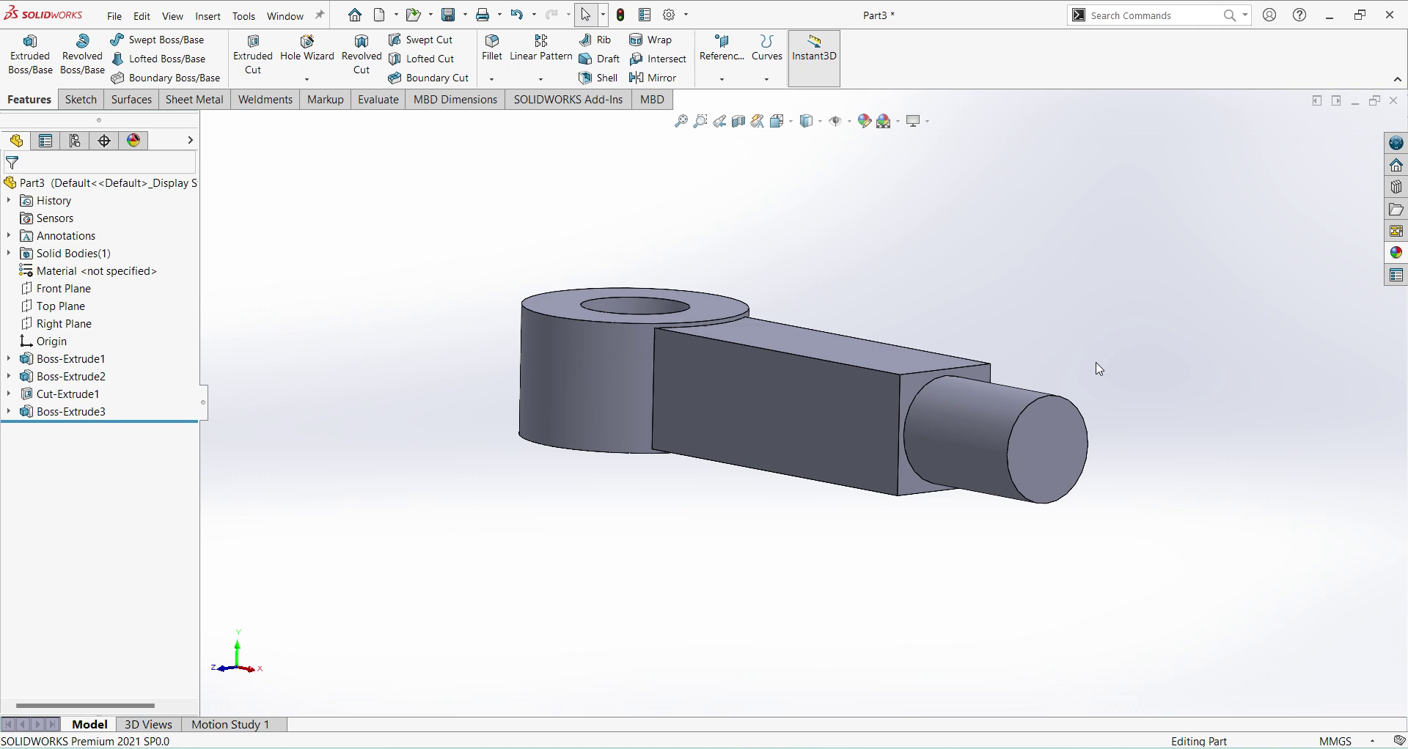
scroll(1097, 369, down, 3)
- Sketch an 8-sided polygon centred on the origin on the square end face, viewed Normal To
click(902, 390)
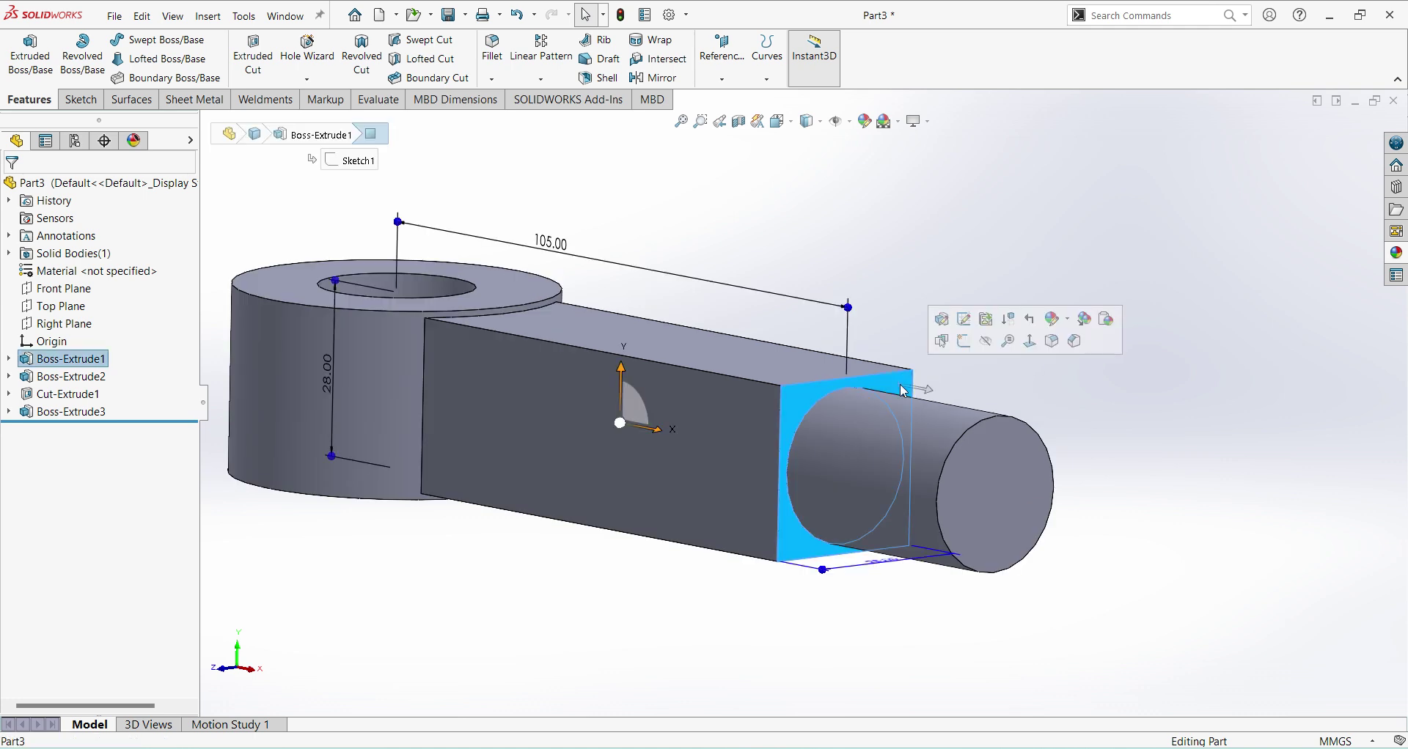
click(963, 349)
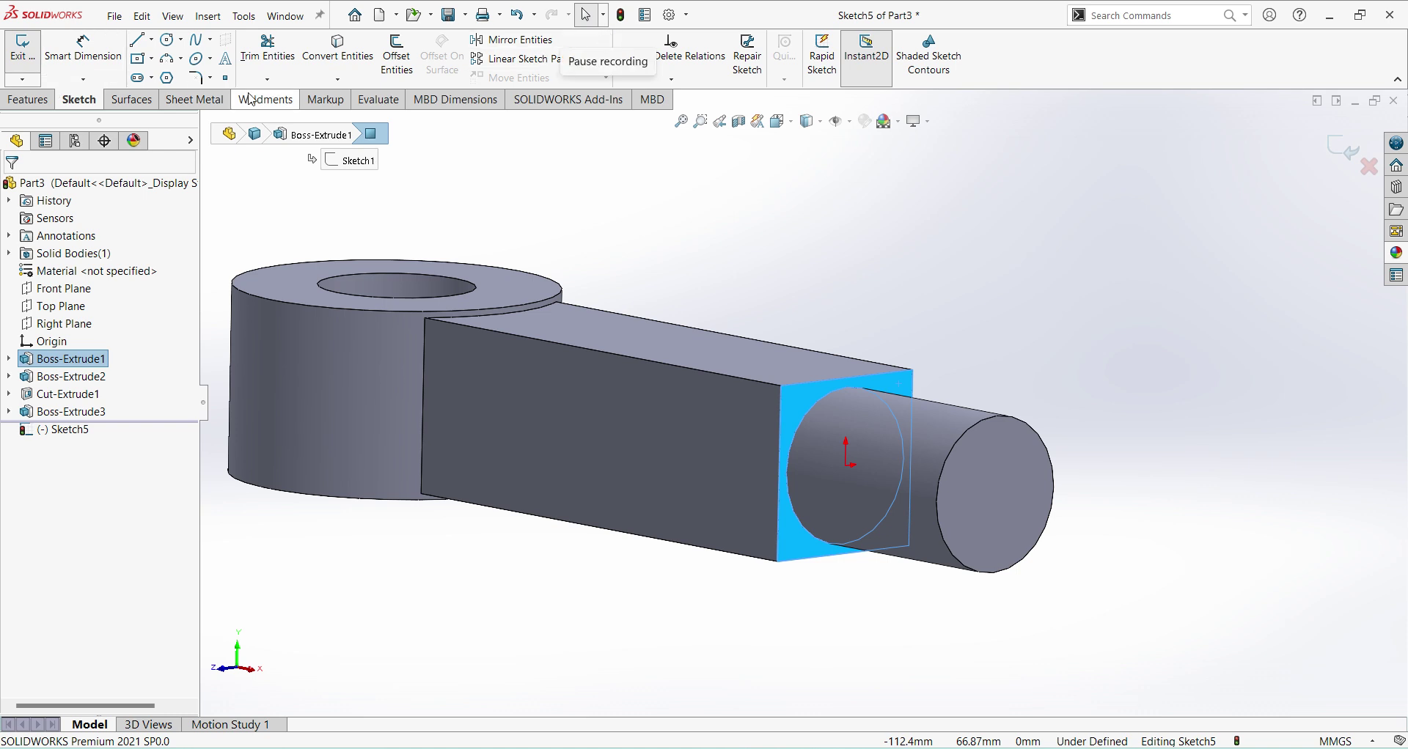
click(30, 431)
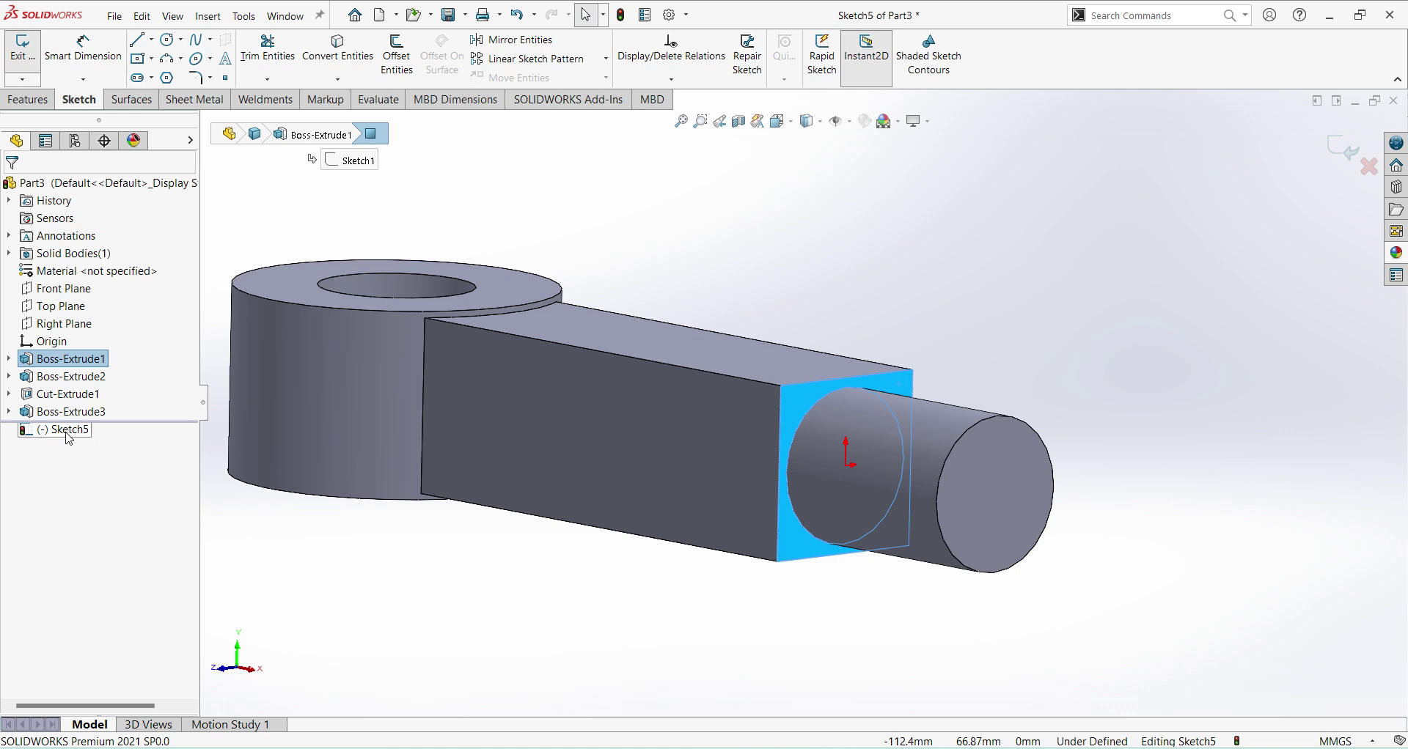
click(106, 412)
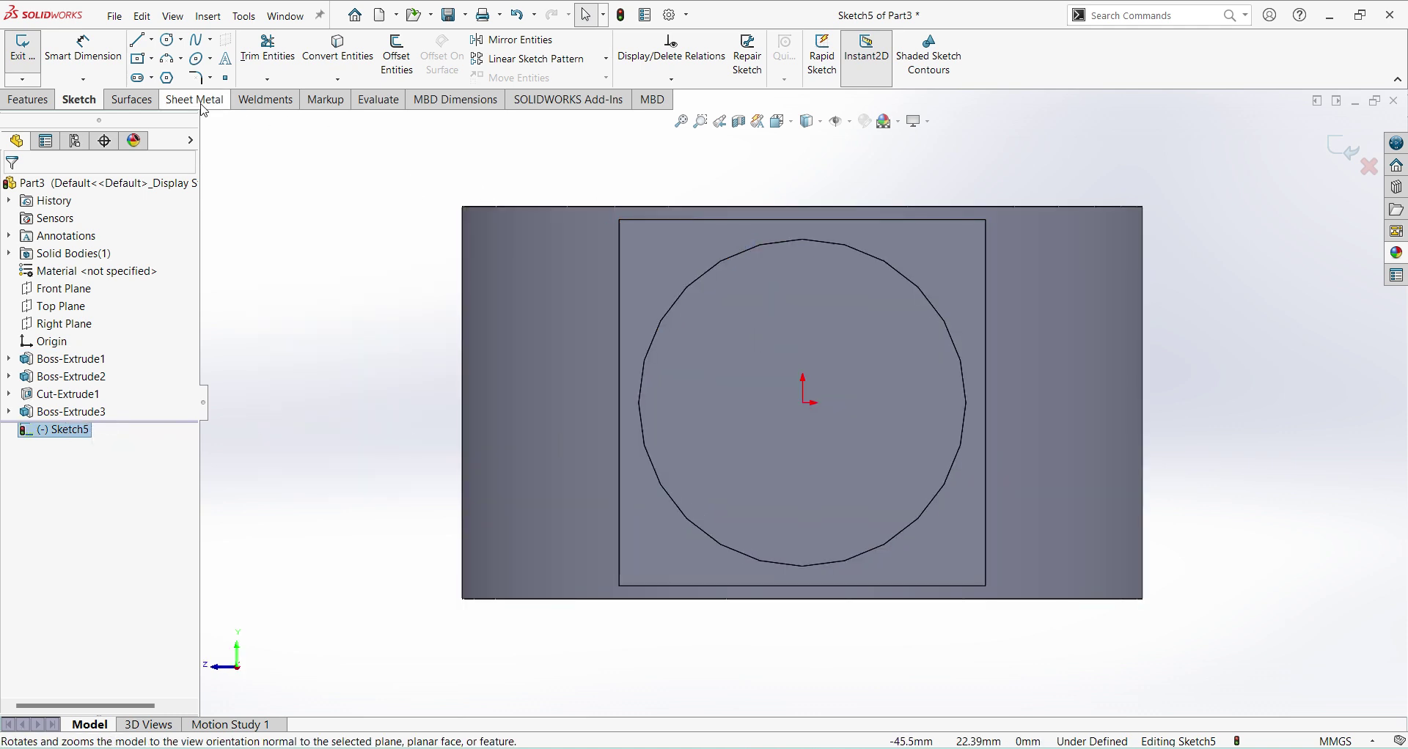
click(168, 78)
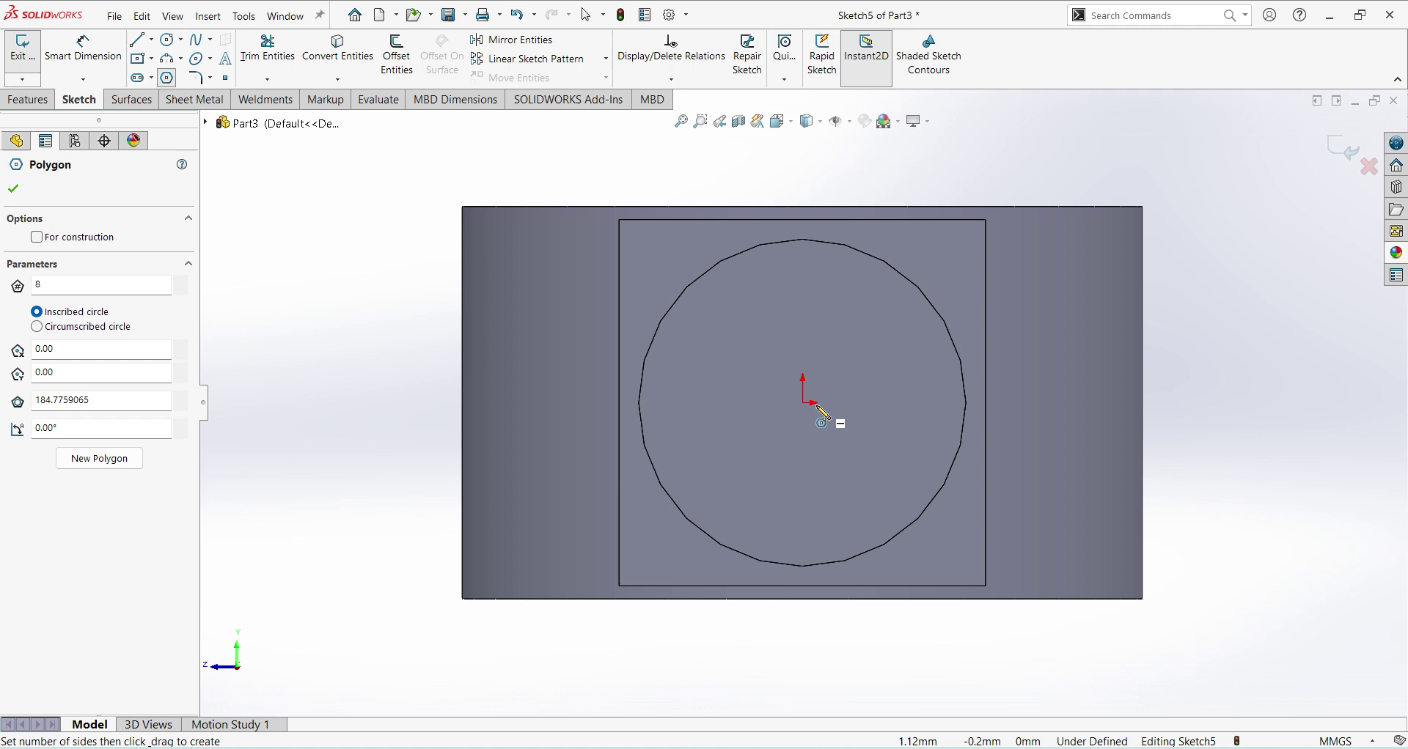
drag(805, 402, 874, 577)
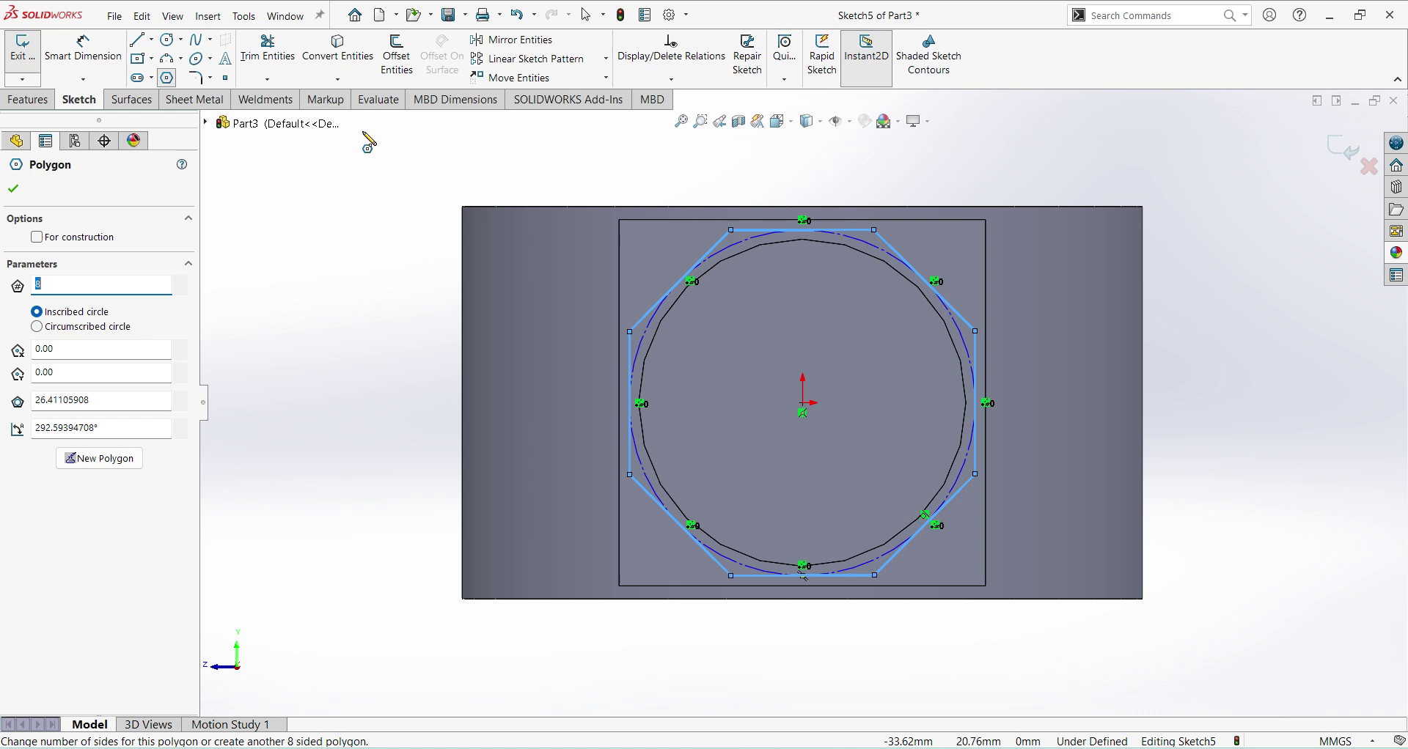
right_click(349, 204)
- Project the square end face's edges into the octagon sketch with Convert Entities
click(361, 210)
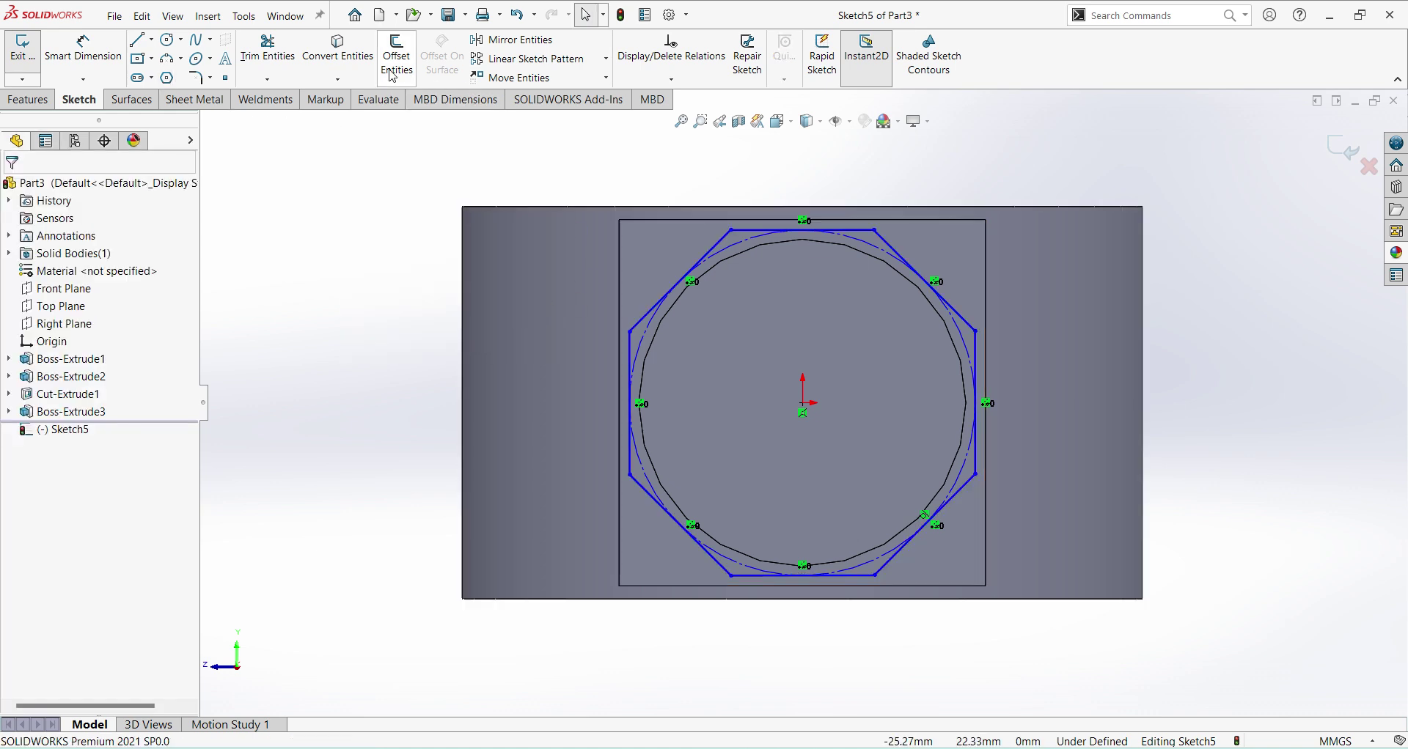
click(343, 59)
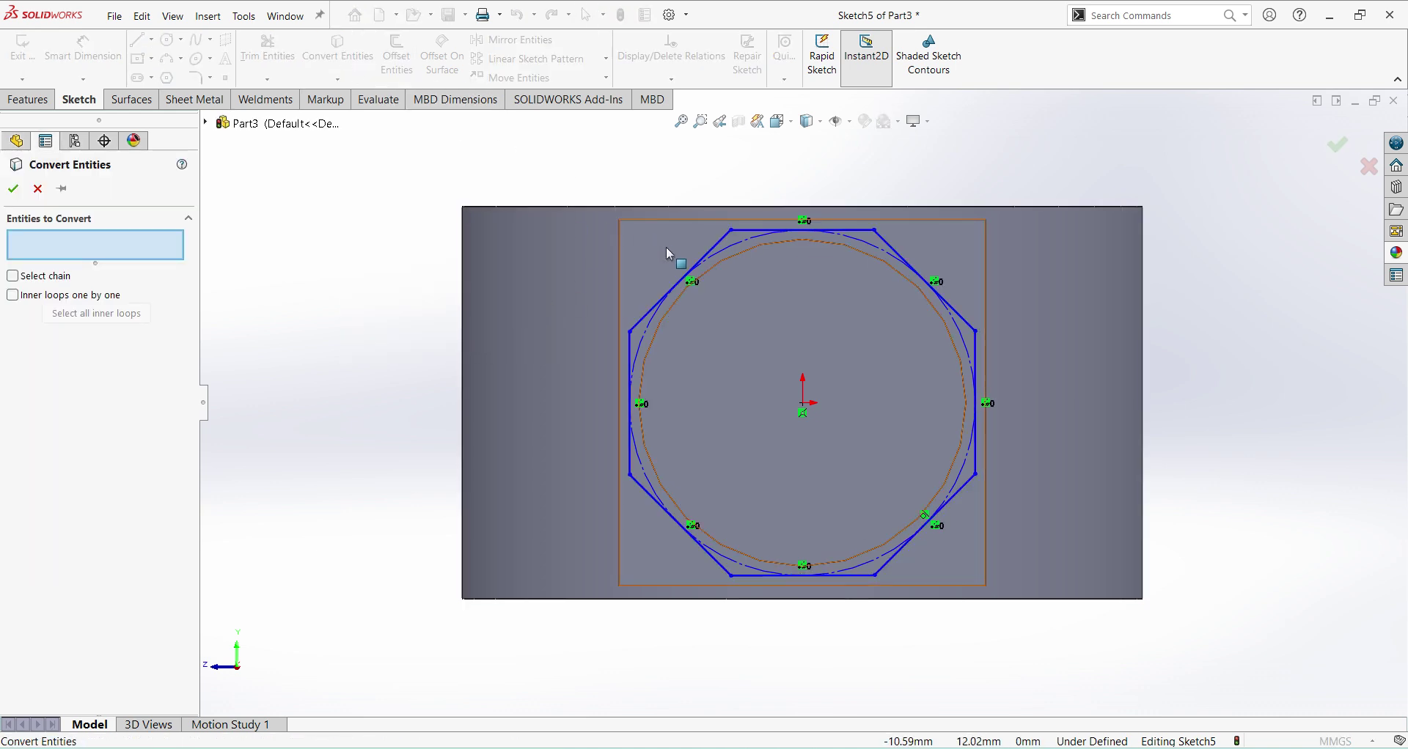
click(667, 249)
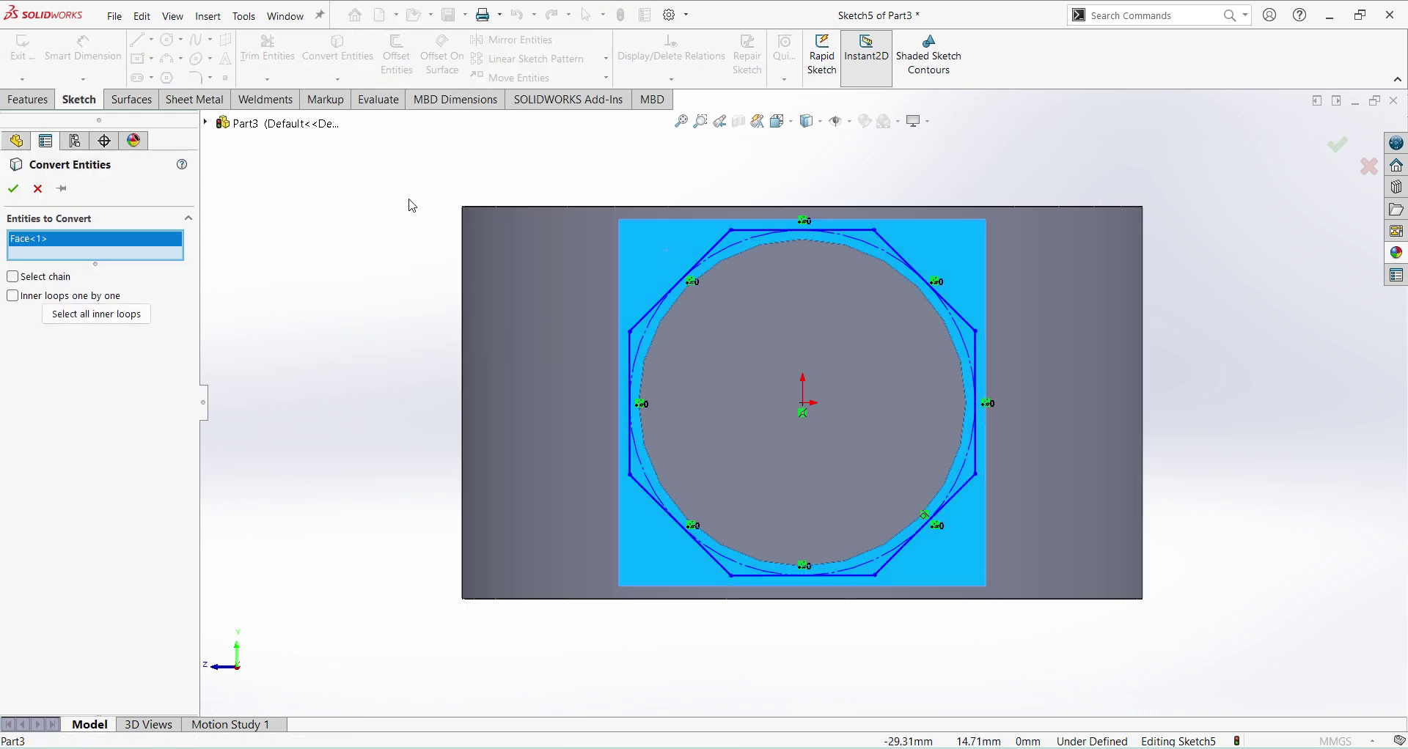
click(14, 189)
scroll(972, 455, down, 1)
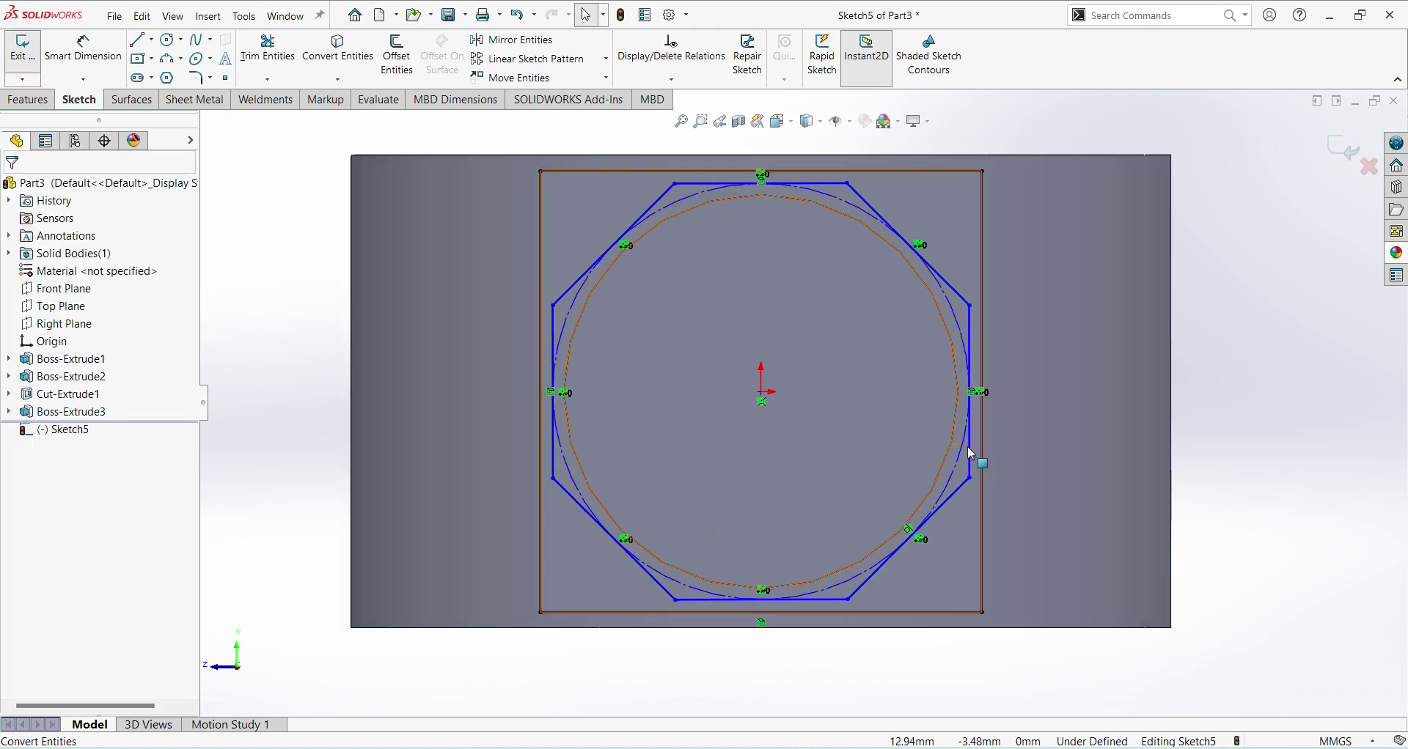
scroll(986, 424, down, 1)
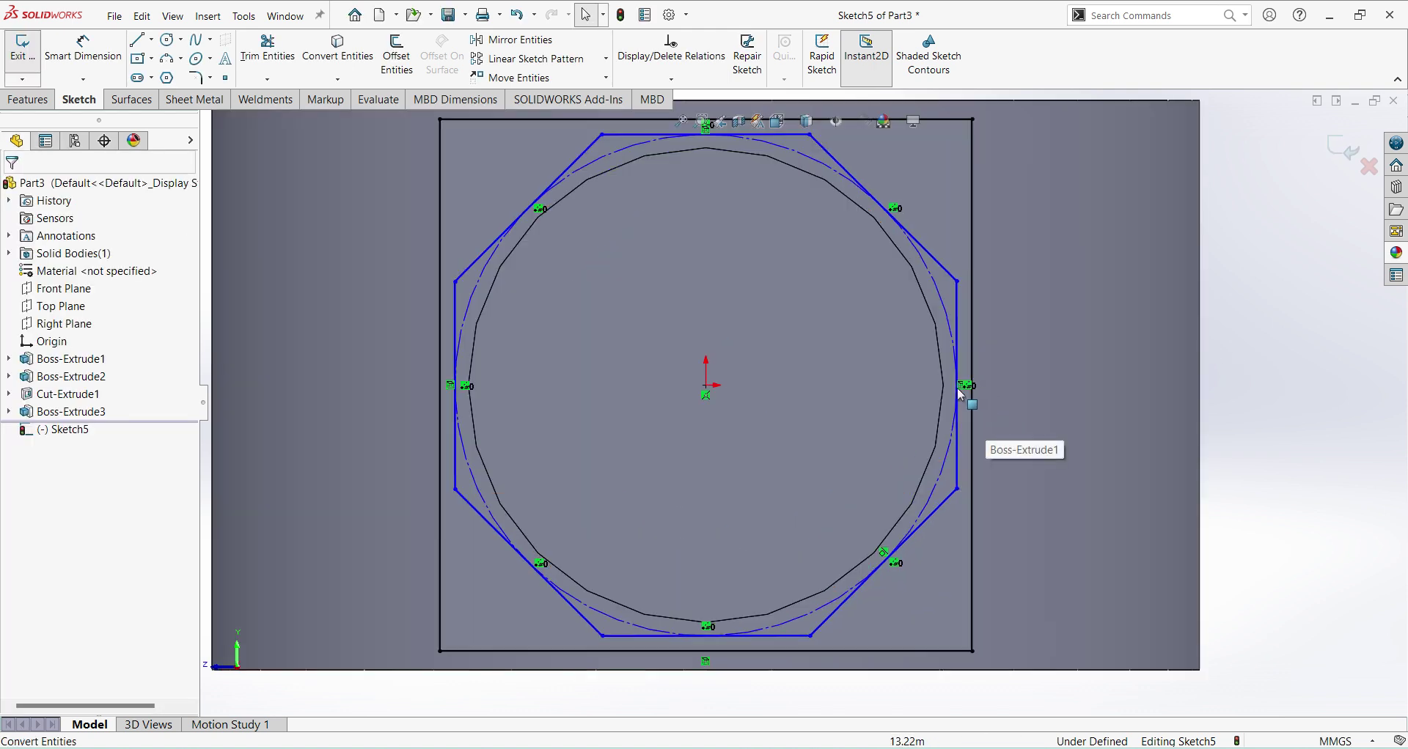
- Add Vertical relations between octagon and square edges and points to fully define the sketch
click(957, 451)
ctrl+click(973, 462)
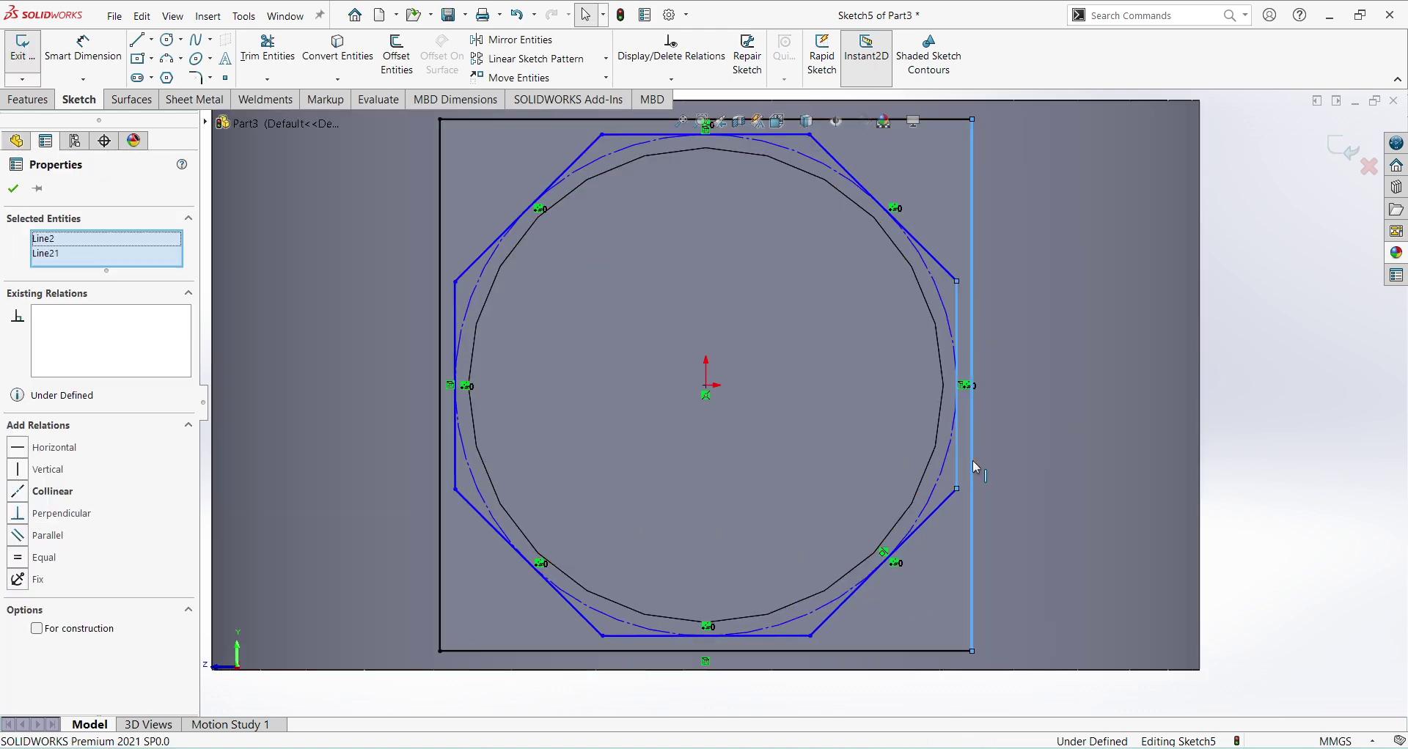
click(19, 471)
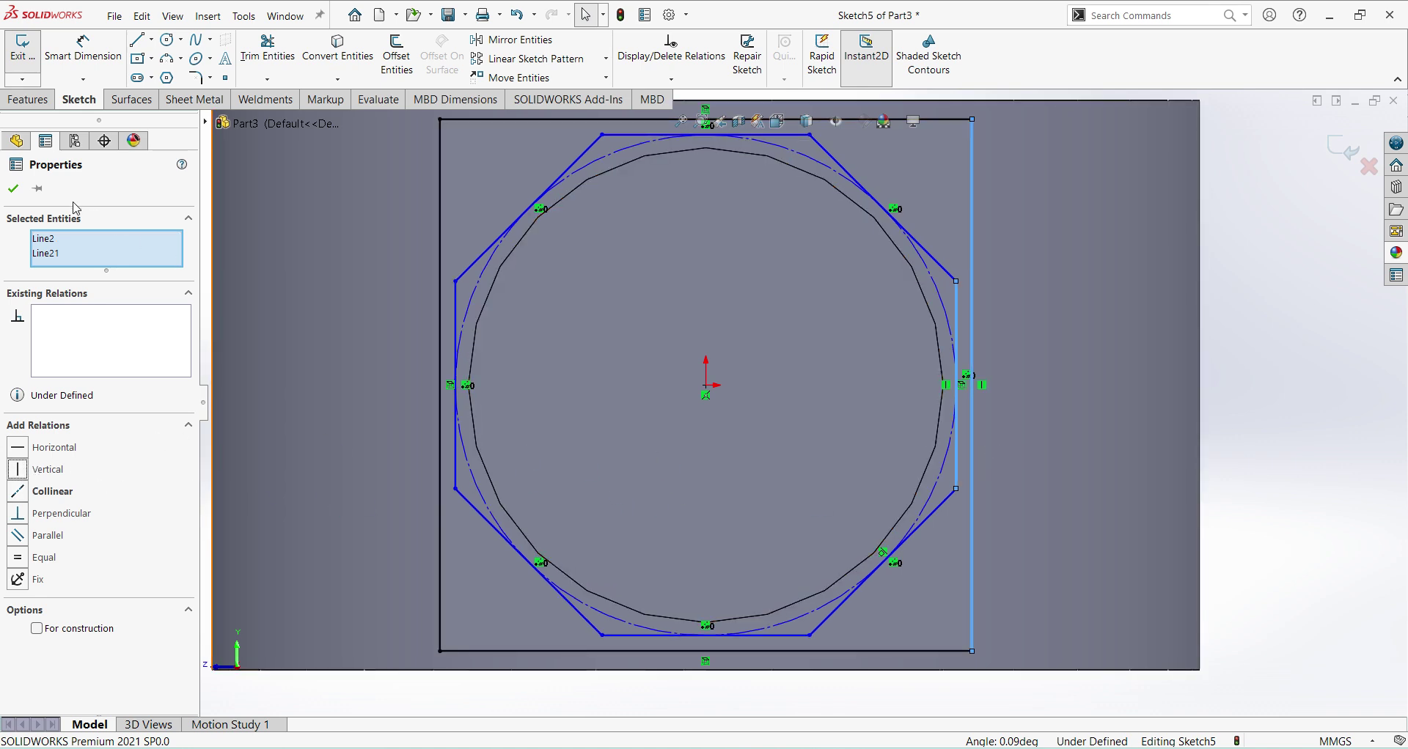
click(11, 190)
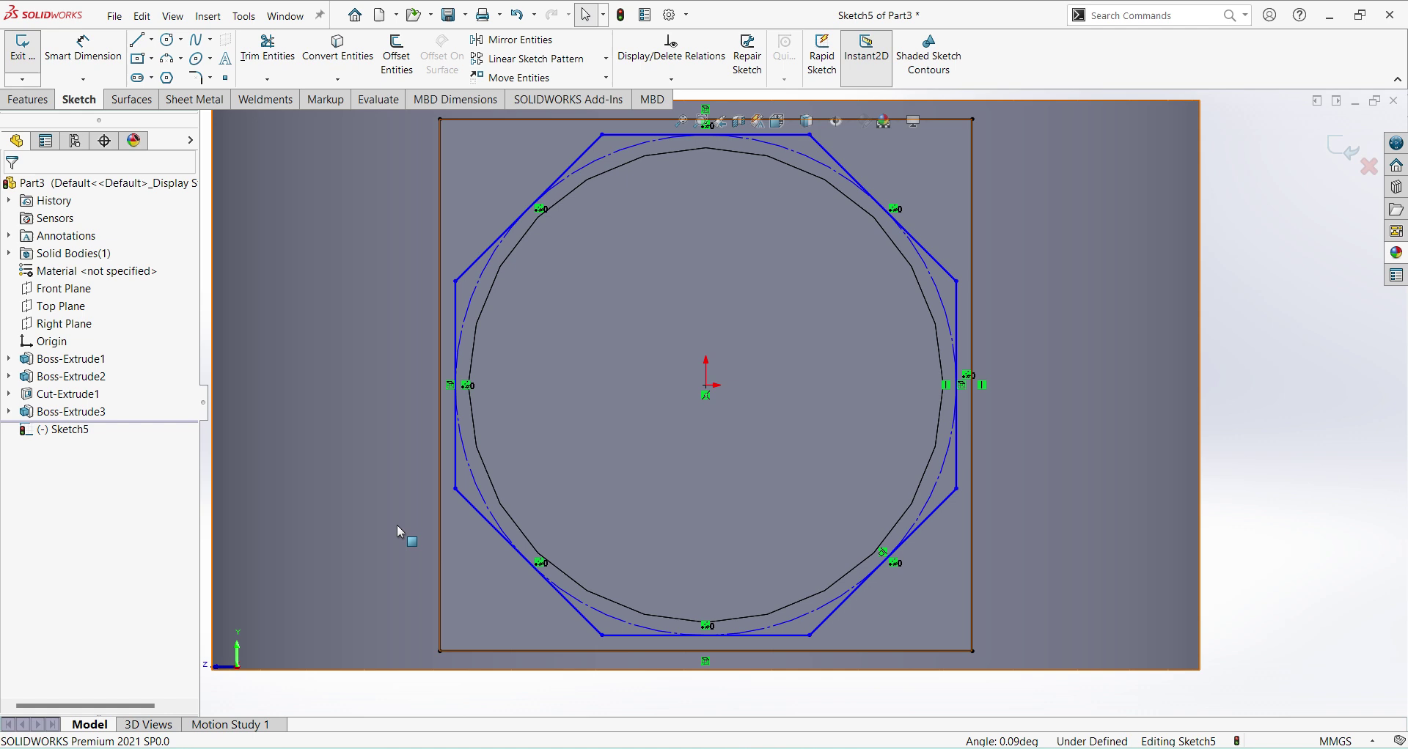
scroll(986, 449, down, 2)
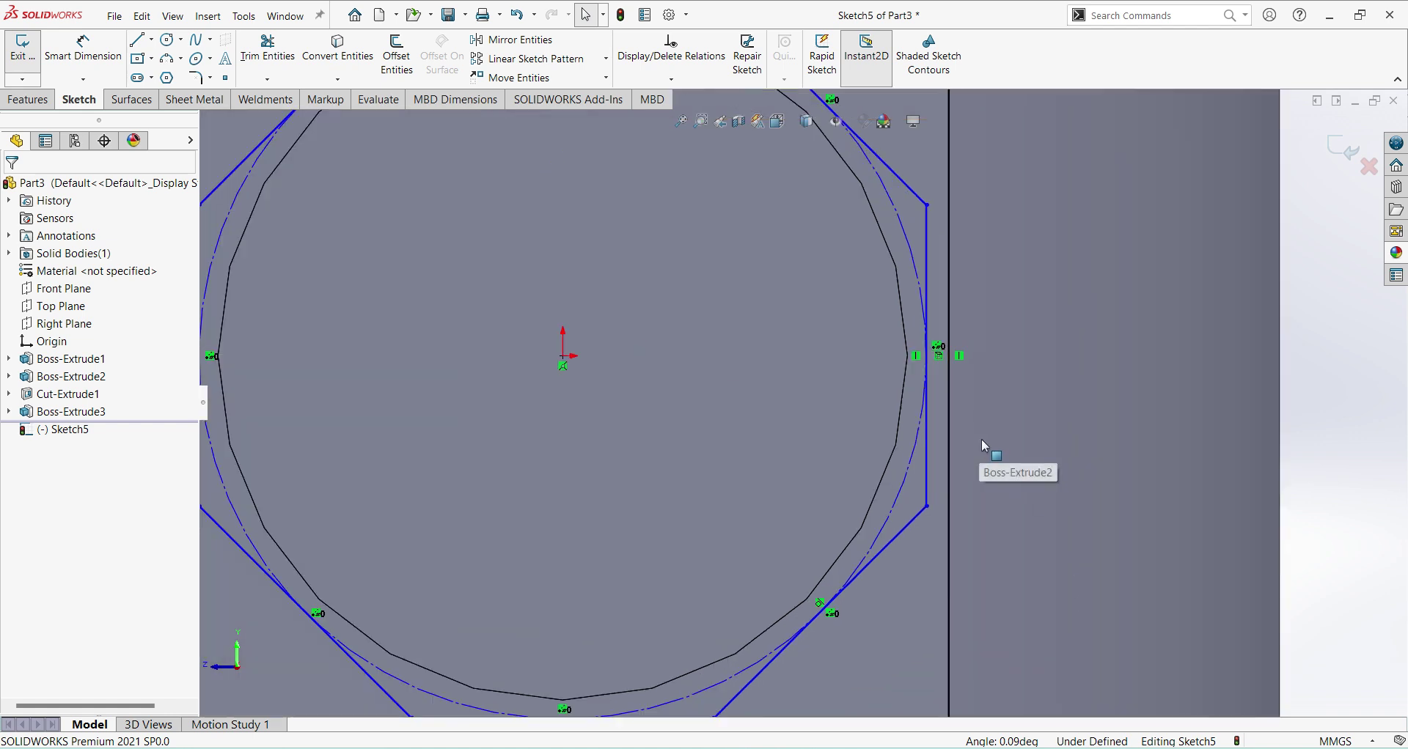
click(928, 358)
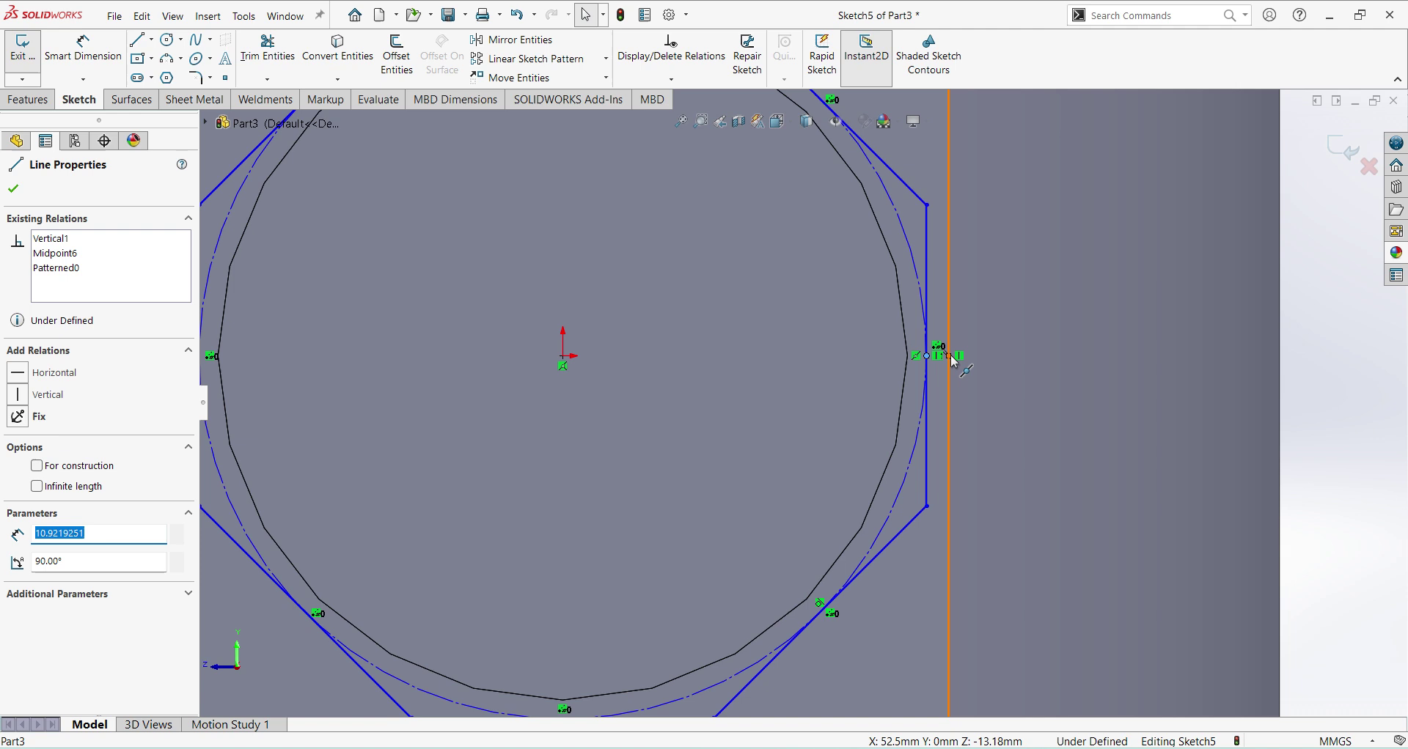
drag(917, 345, 962, 366)
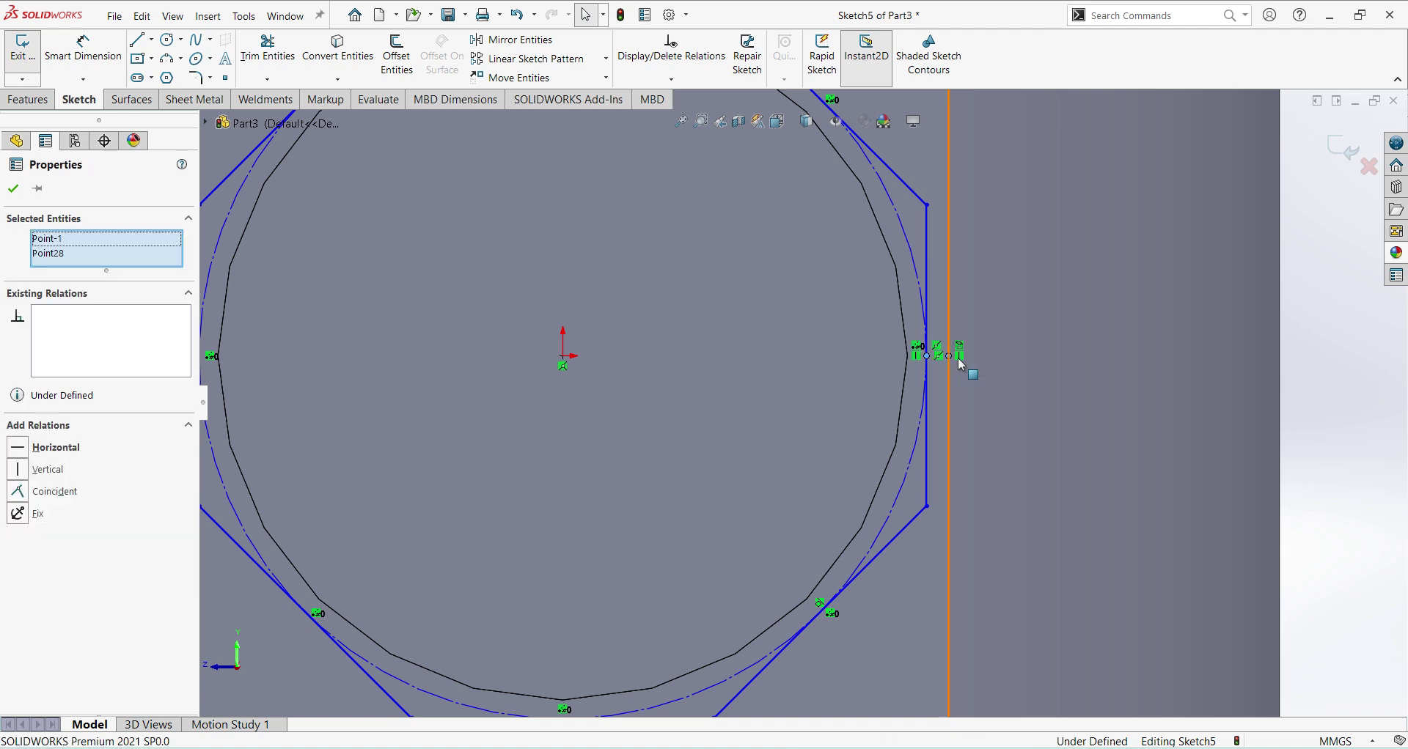
click(20, 471)
scroll(794, 465, up, 3)
click(1034, 508)
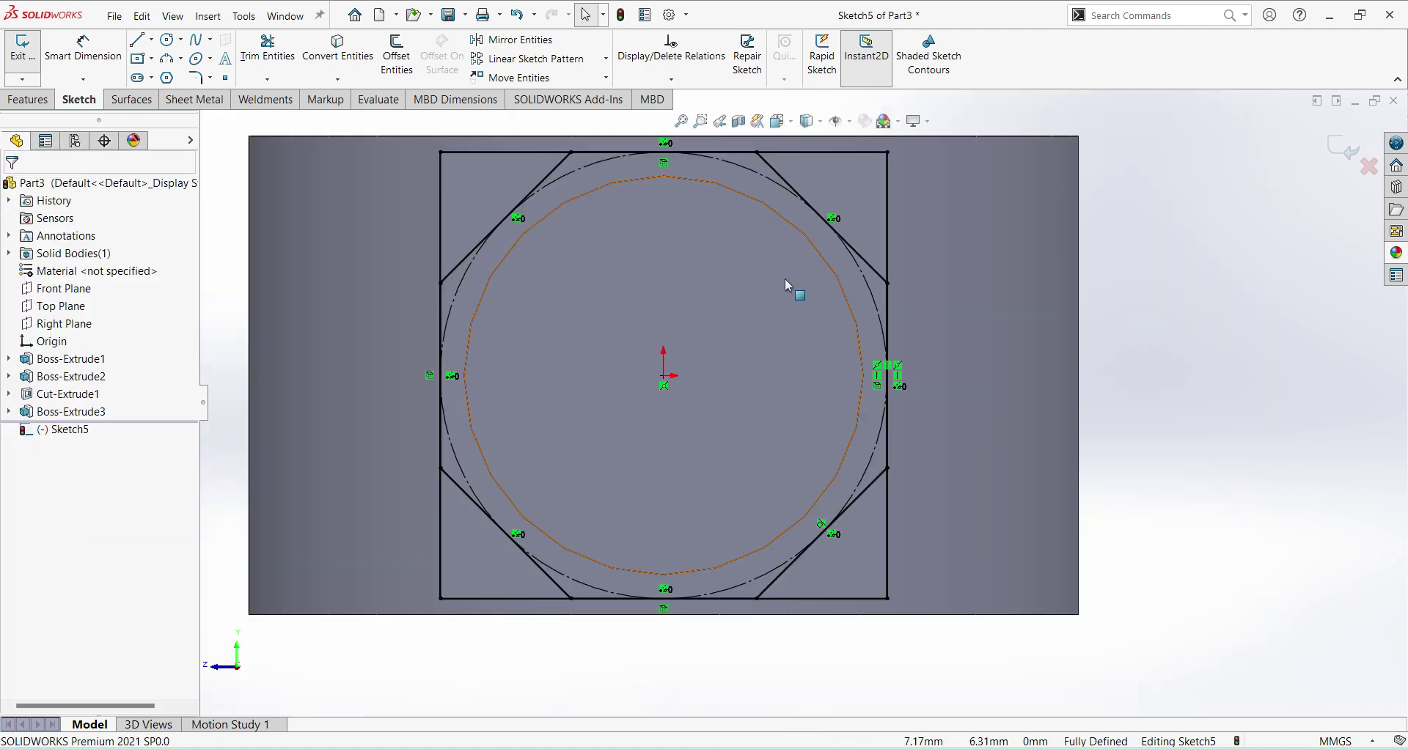
- Cut Sketch5's four corner regions away with a 44 mm blind extruded cut
click(1352, 153)
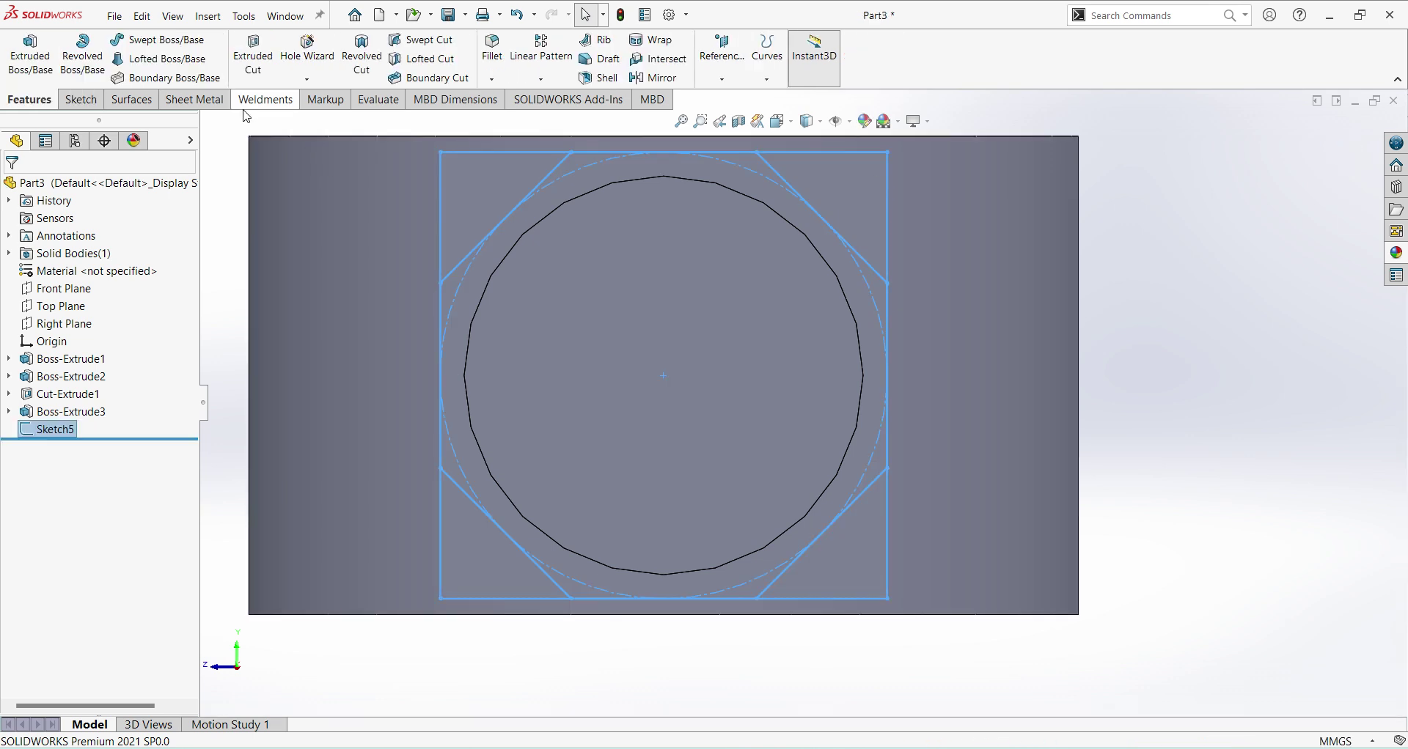
click(253, 55)
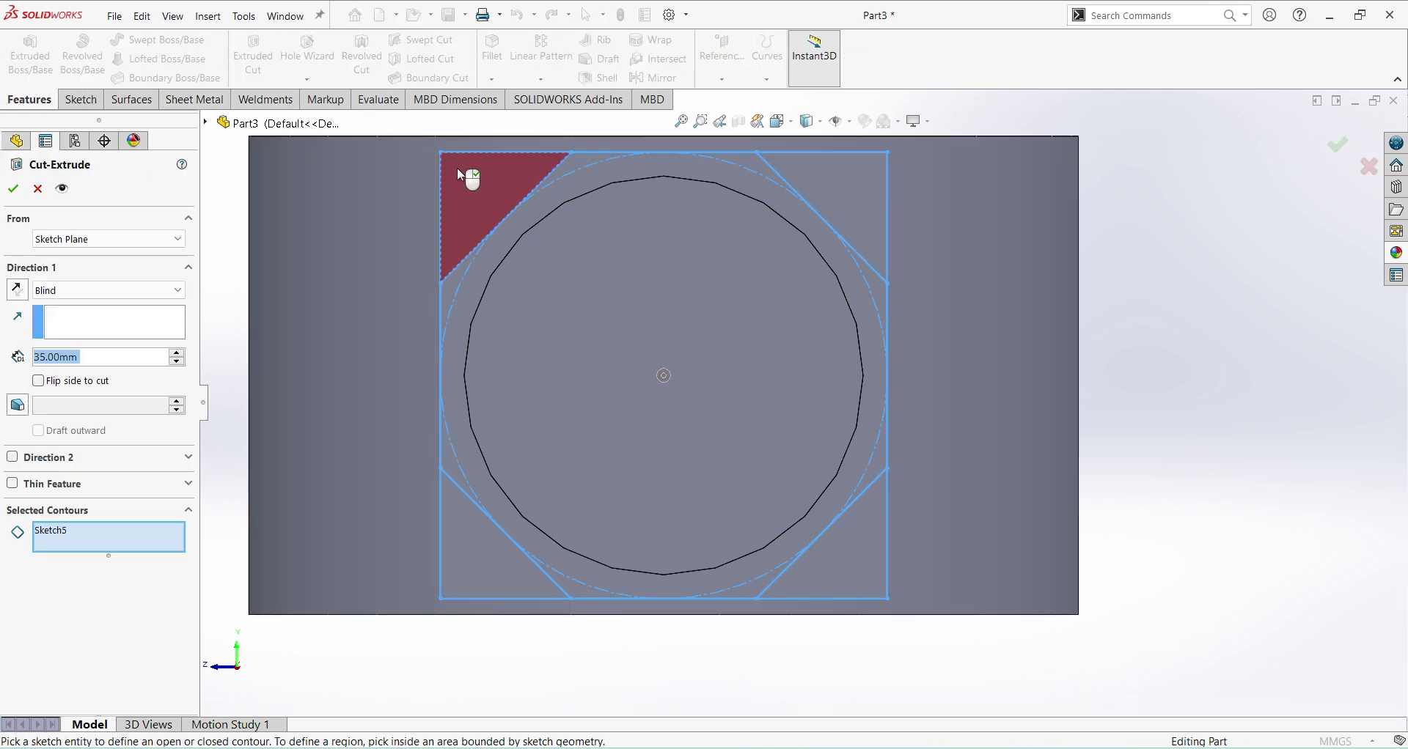
click(473, 184)
click(851, 220)
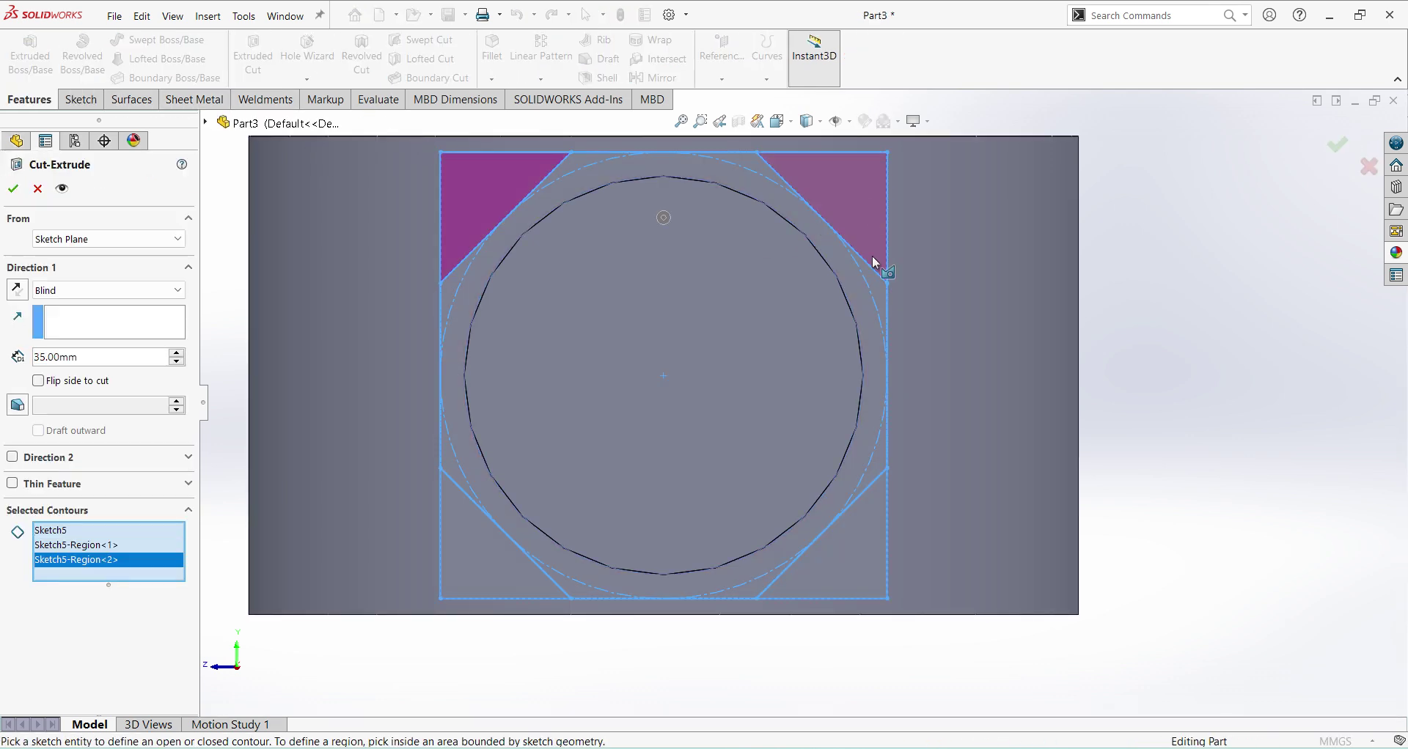
click(880, 546)
click(486, 576)
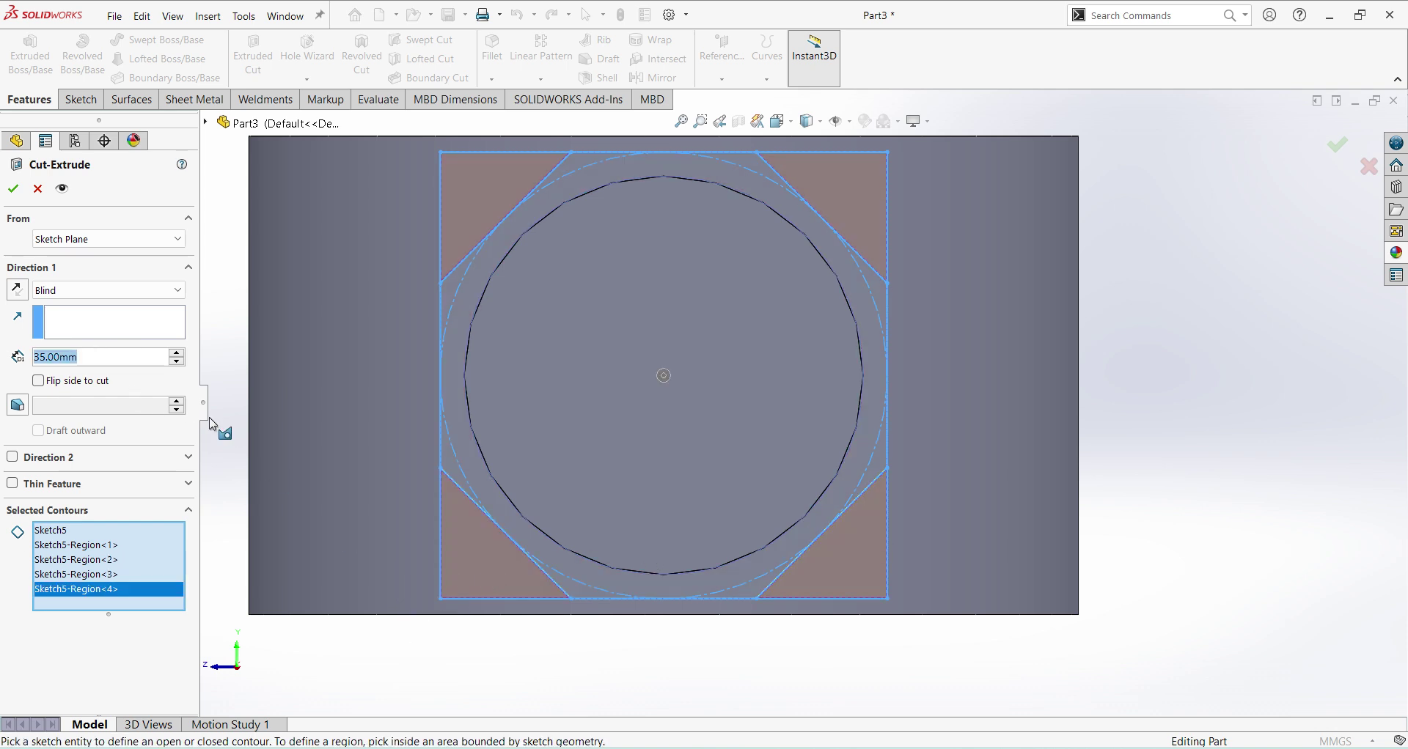
text(44)
key(Return)
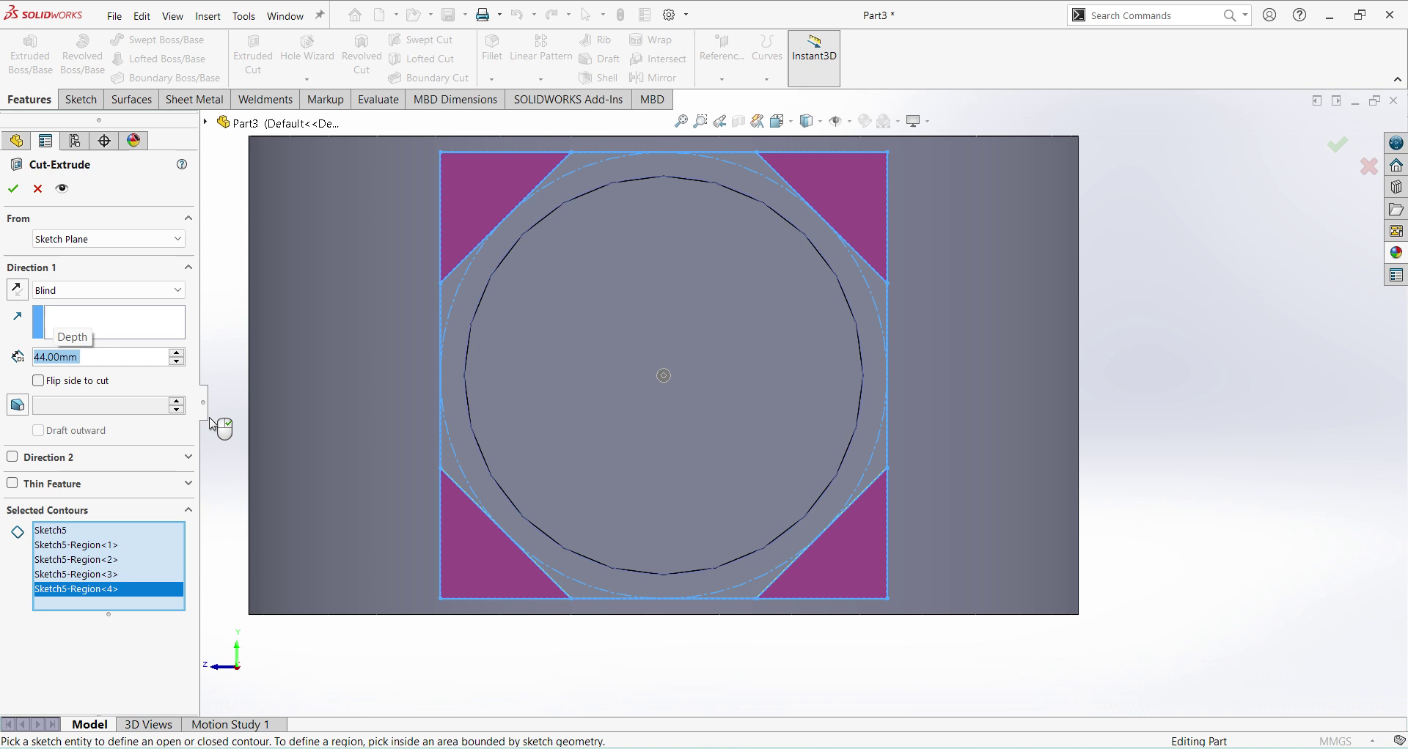
click(13, 190)
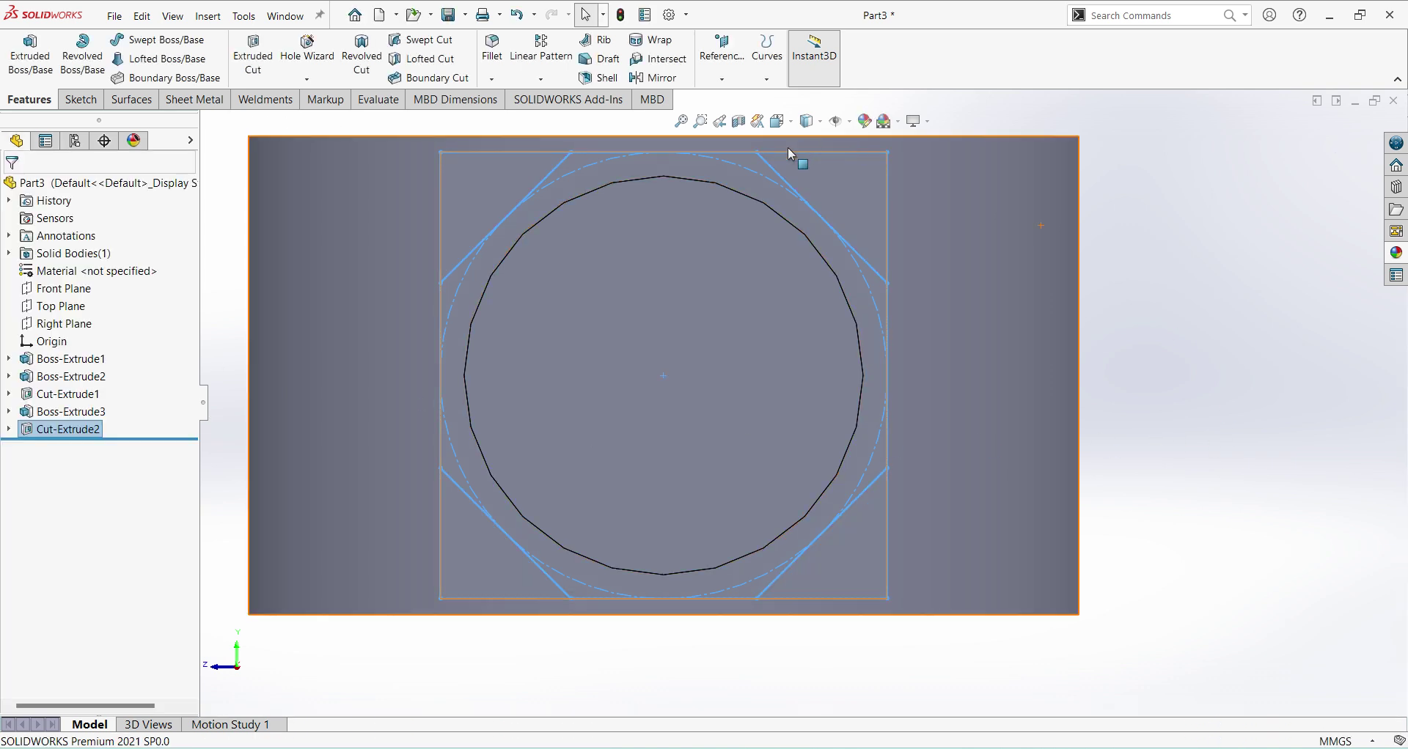
- Round the four step edges of the octagonal neck cut with 5.5 mm fillets
click(790, 125)
click(836, 213)
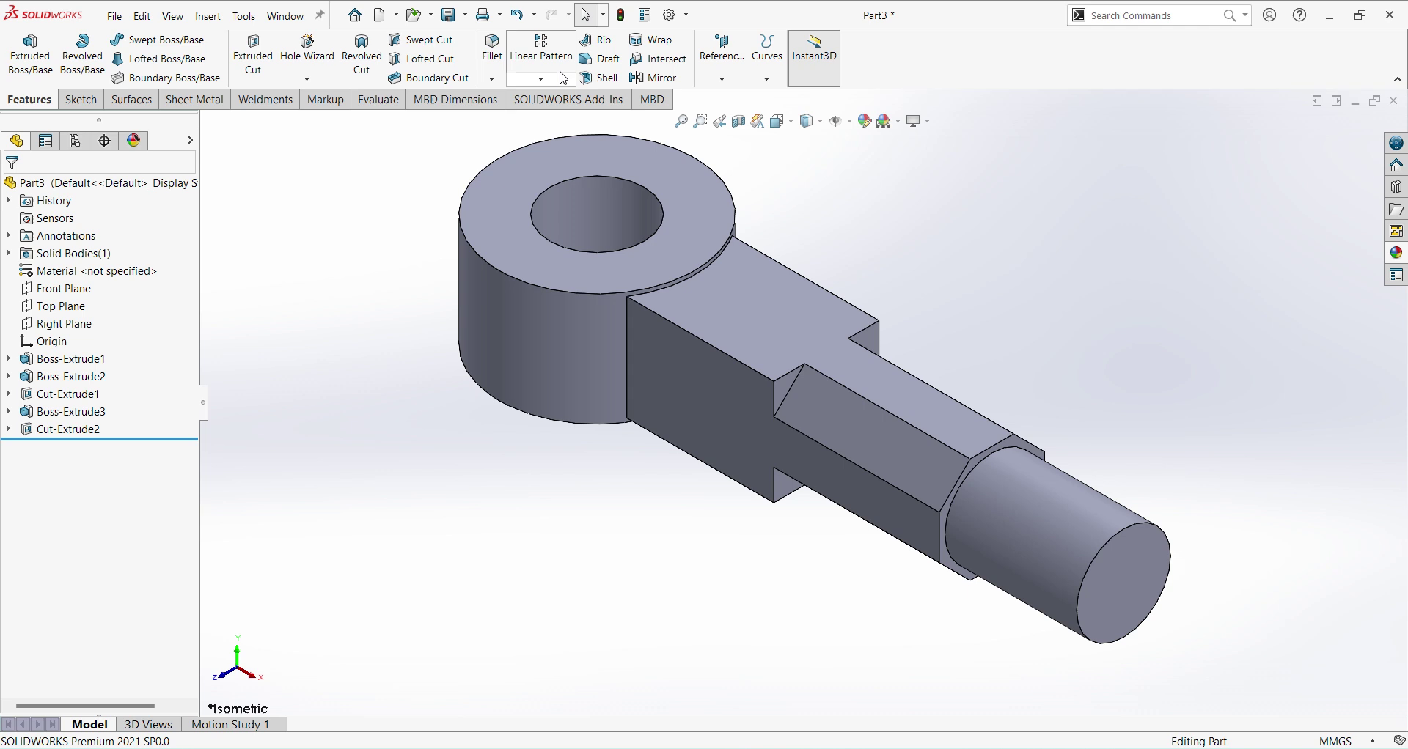
click(492, 48)
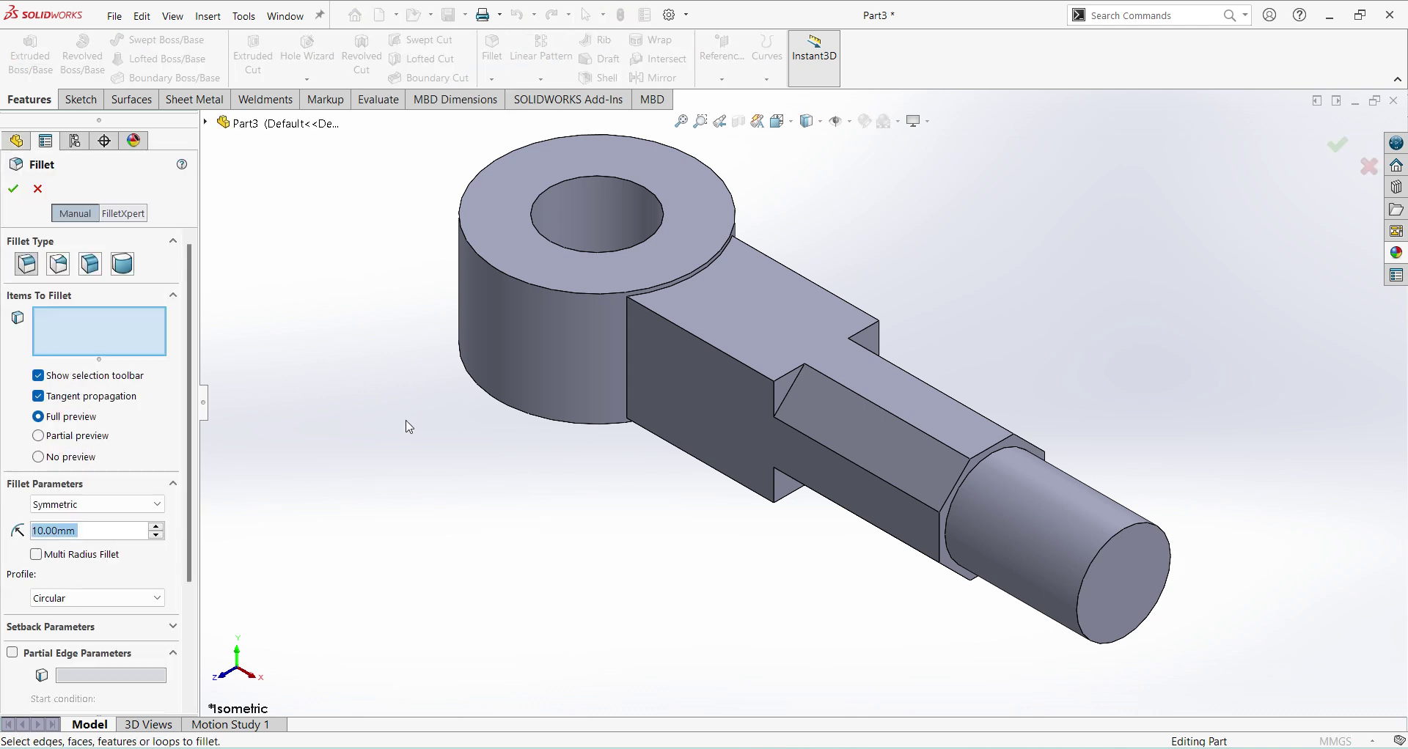
text(5.5)
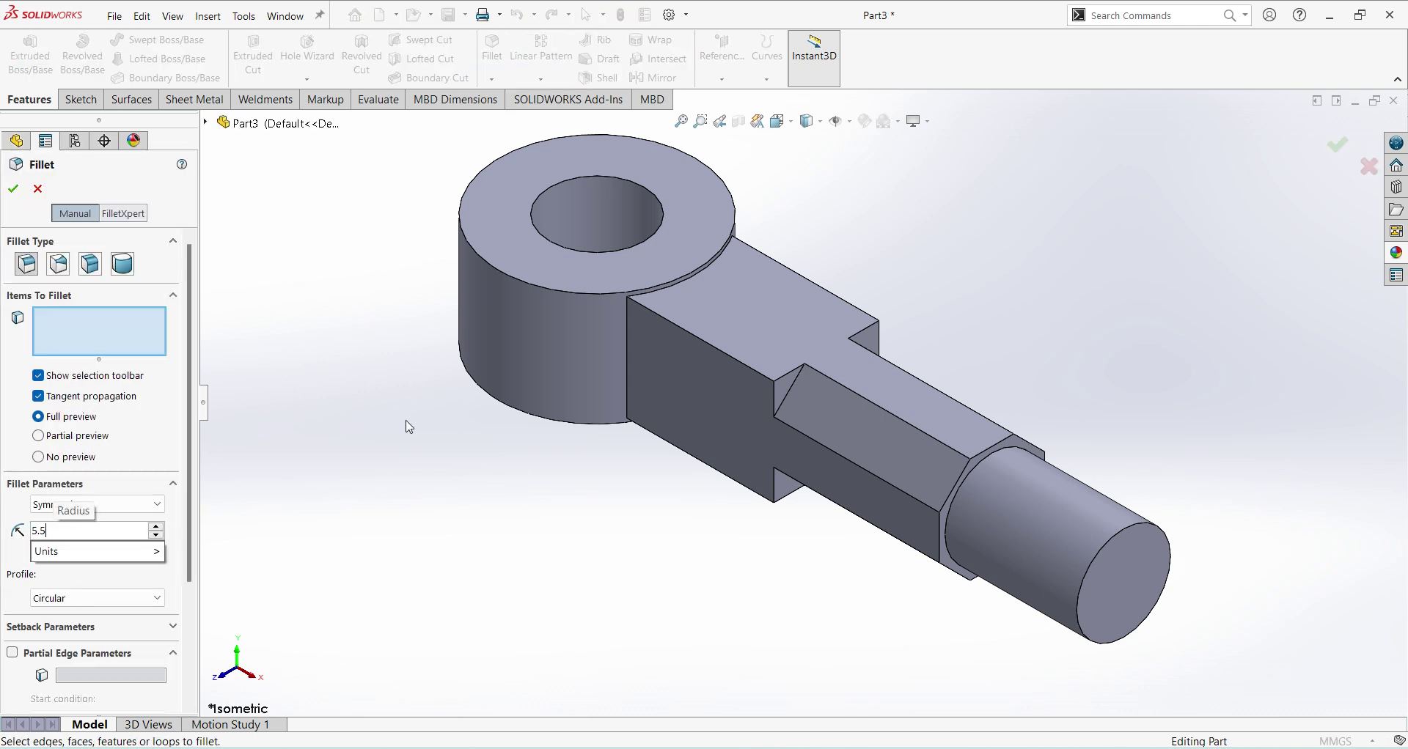
key(Return)
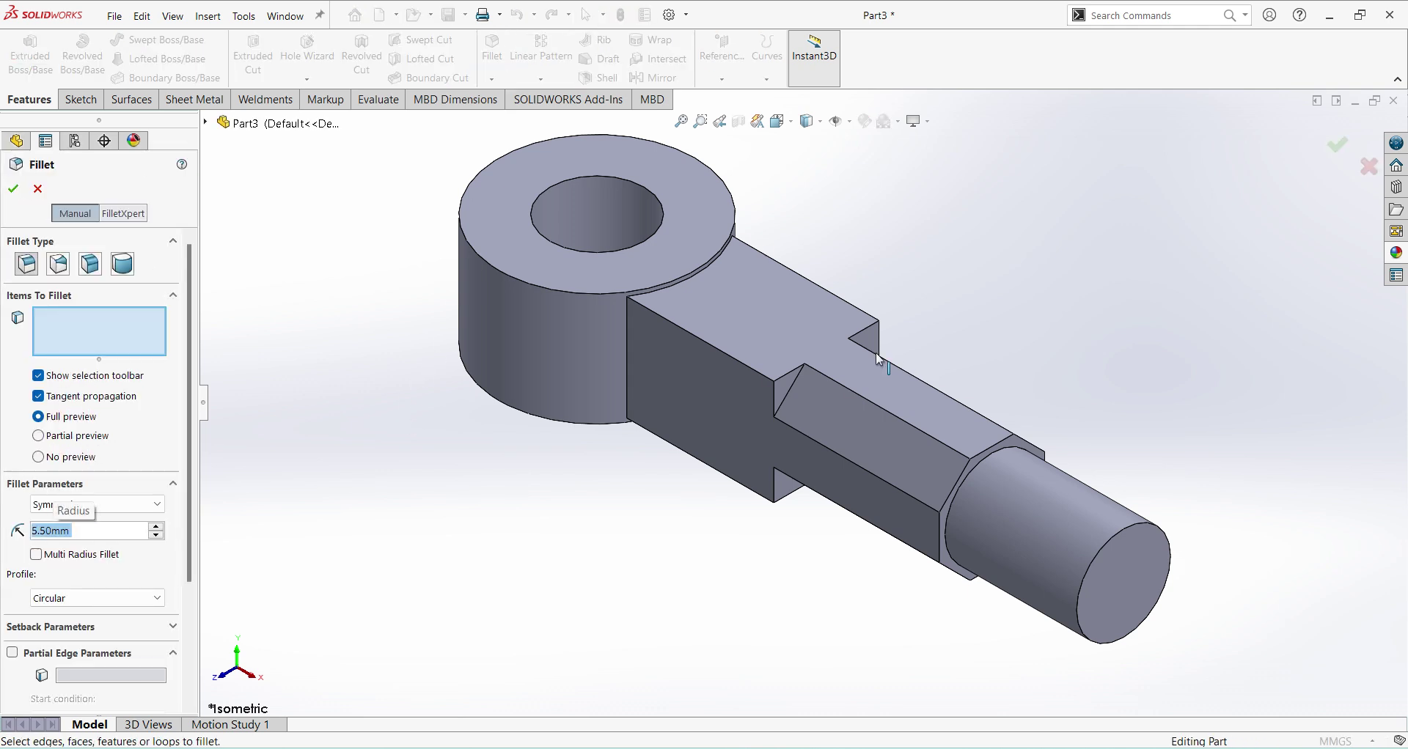
click(790, 387)
middle_drag(792, 433, 803, 437)
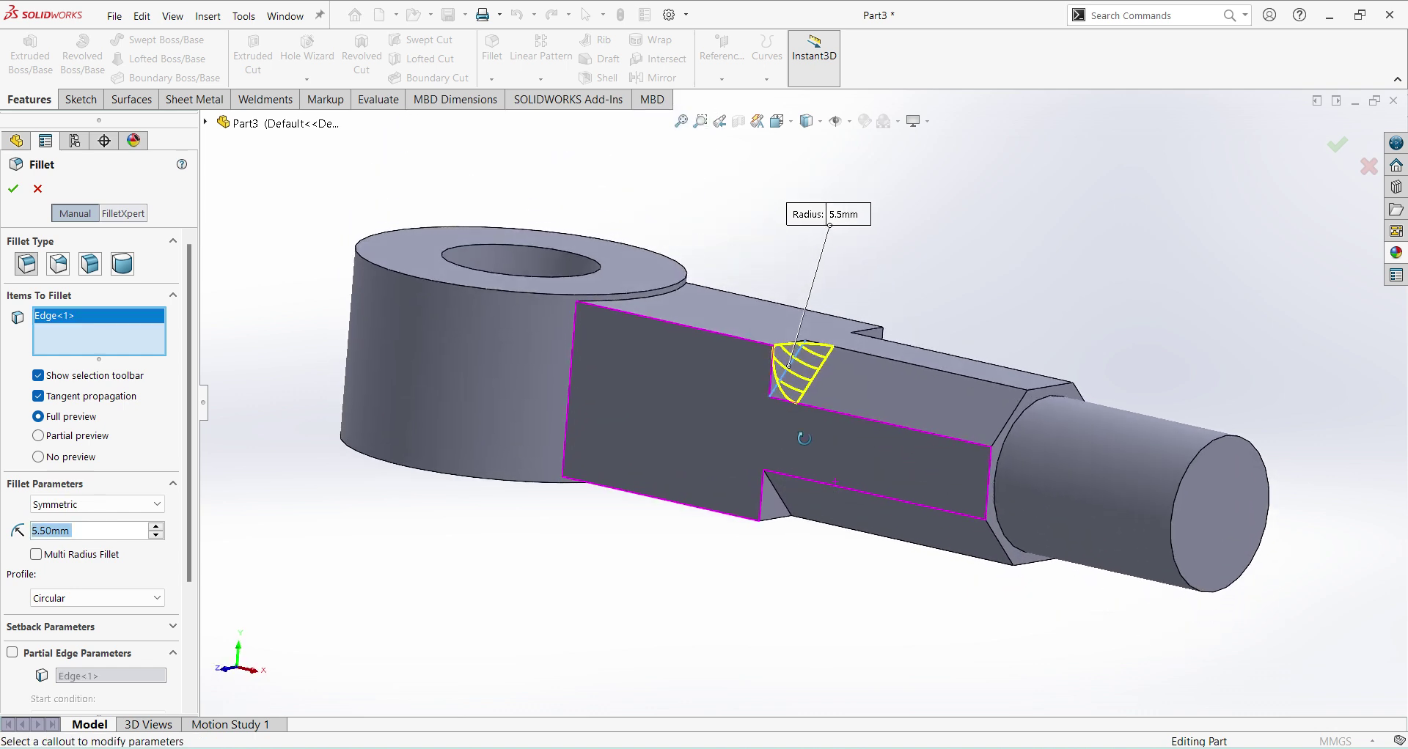
click(785, 506)
middle_drag(784, 506, 720, 517)
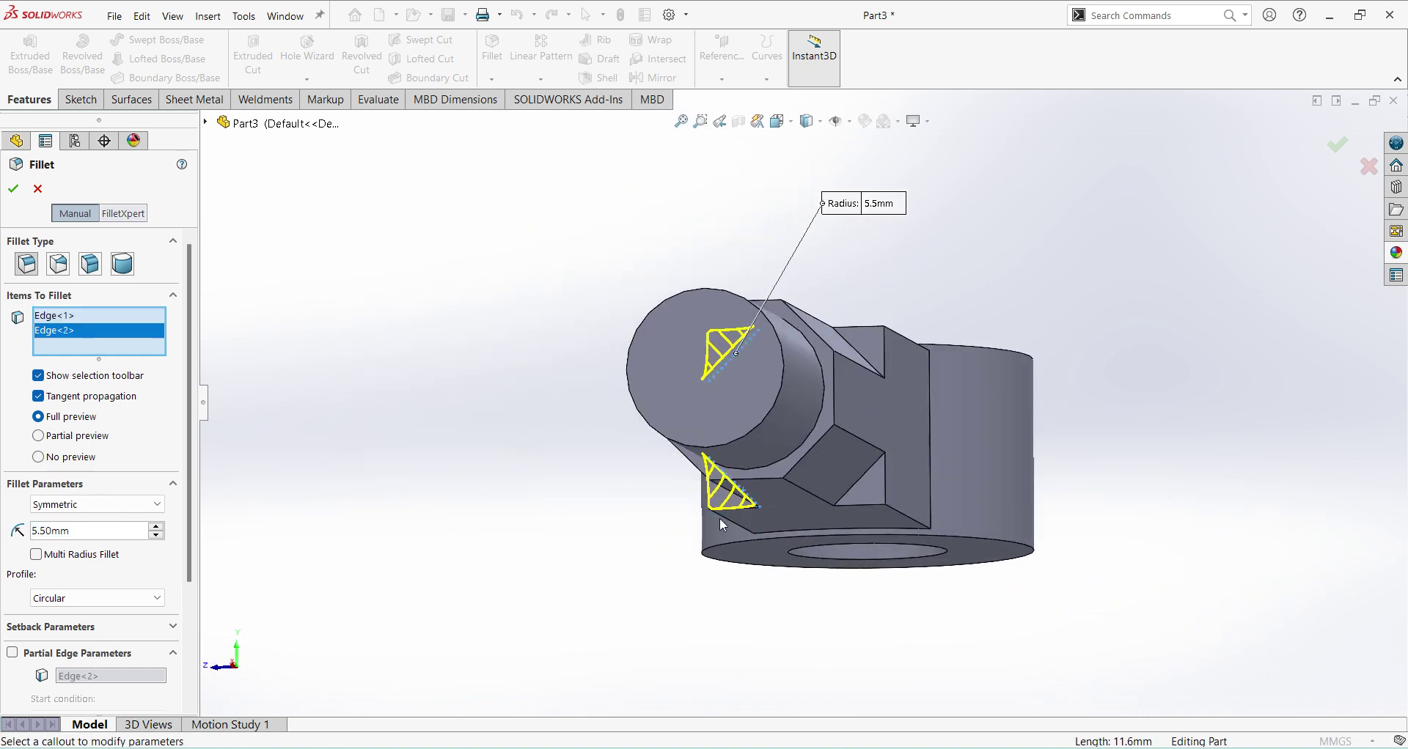
click(859, 478)
middle_drag(803, 432, 824, 438)
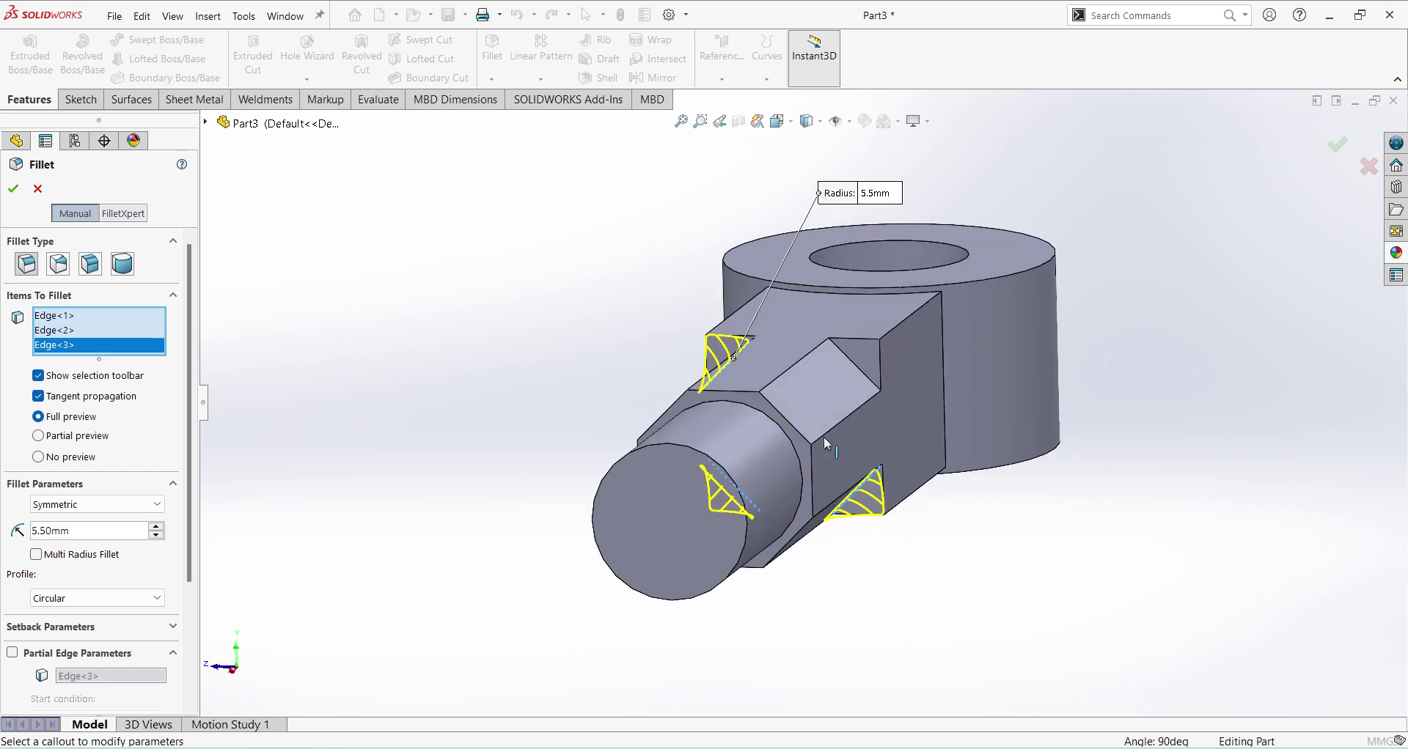
click(869, 381)
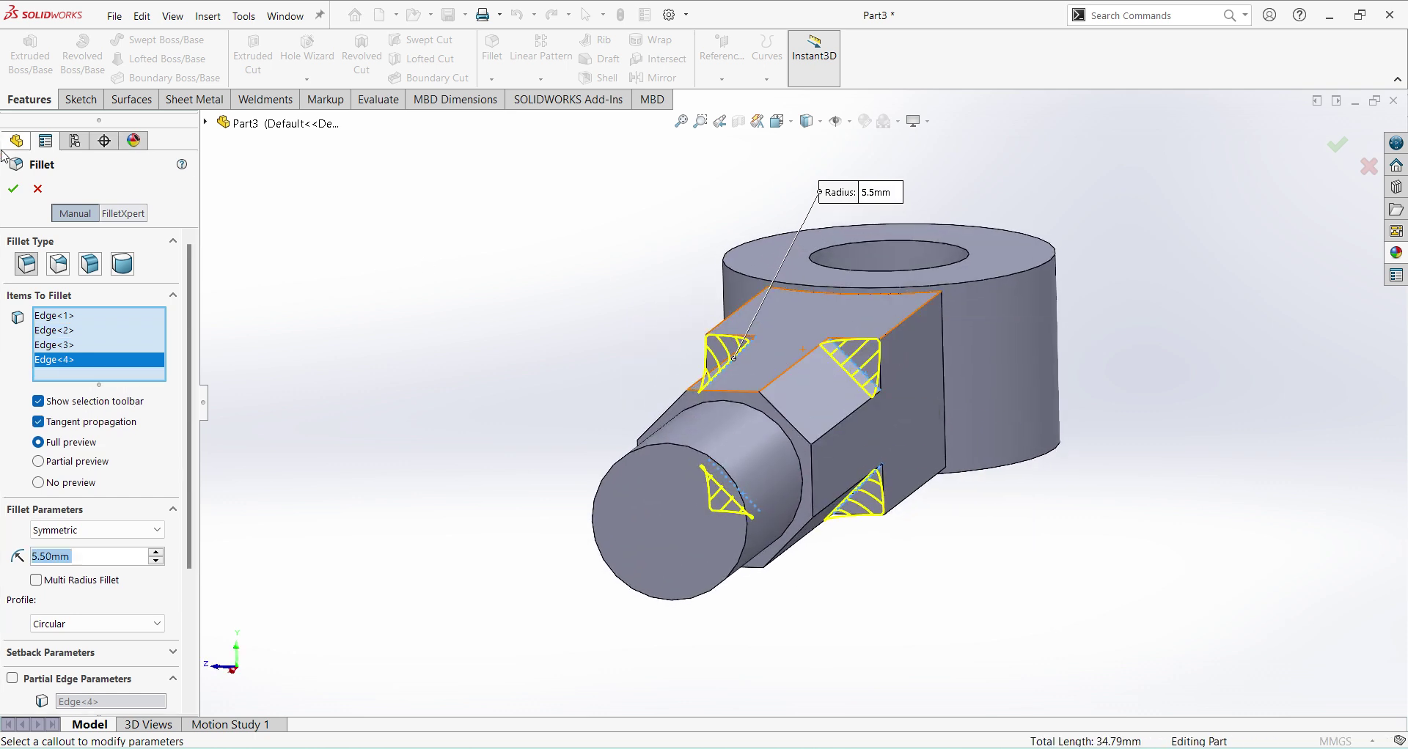
key(Return)
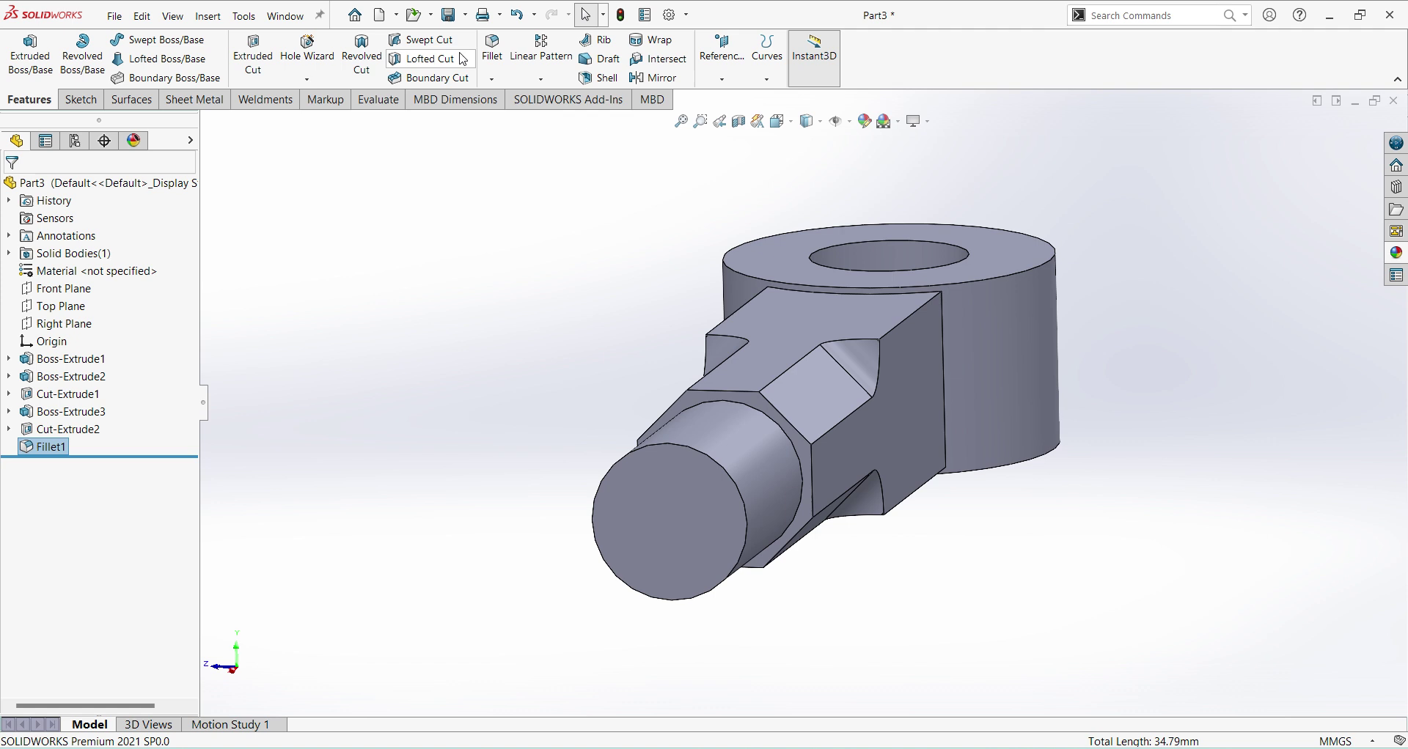
- Blend both edges where the square shank meets the eye with 25 mm fillets
click(490, 55)
middle_drag(515, 314, 648, 283)
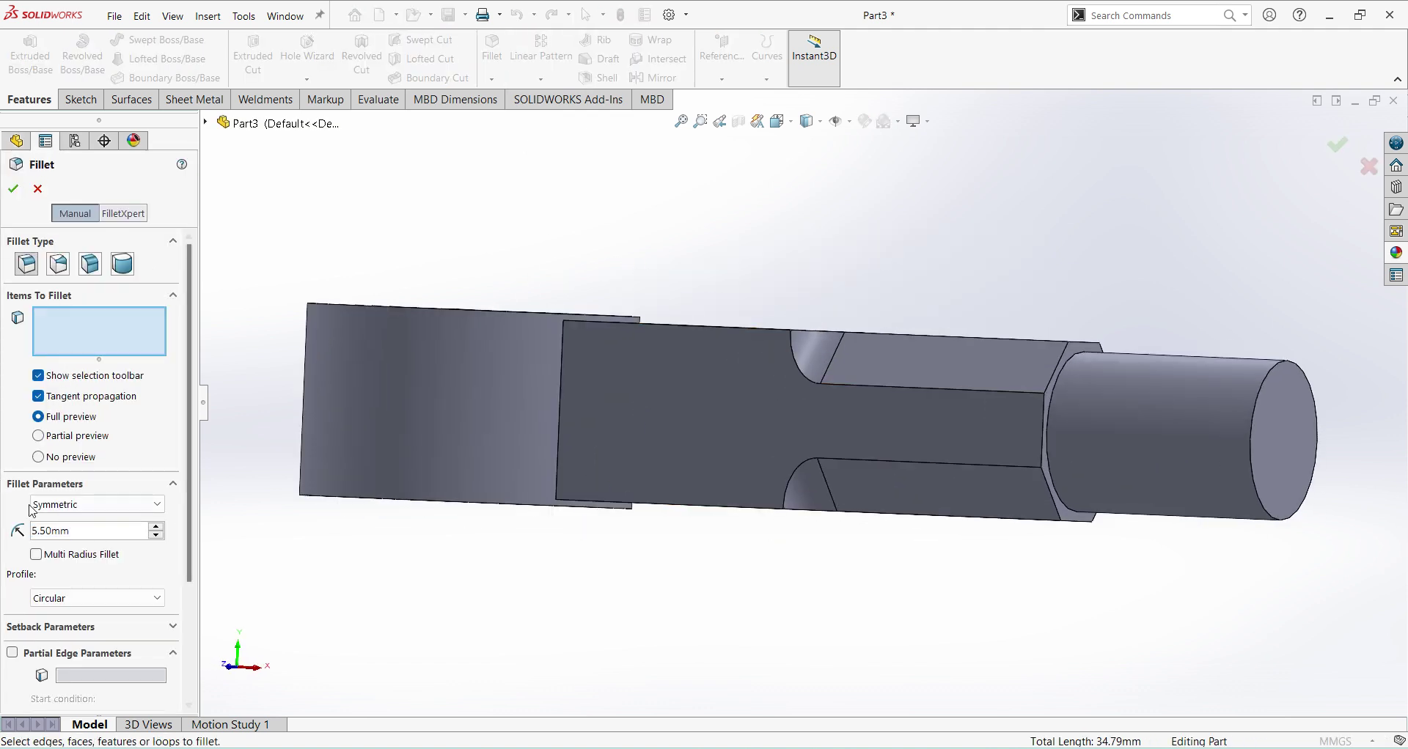
double_click(77, 531)
text(25)
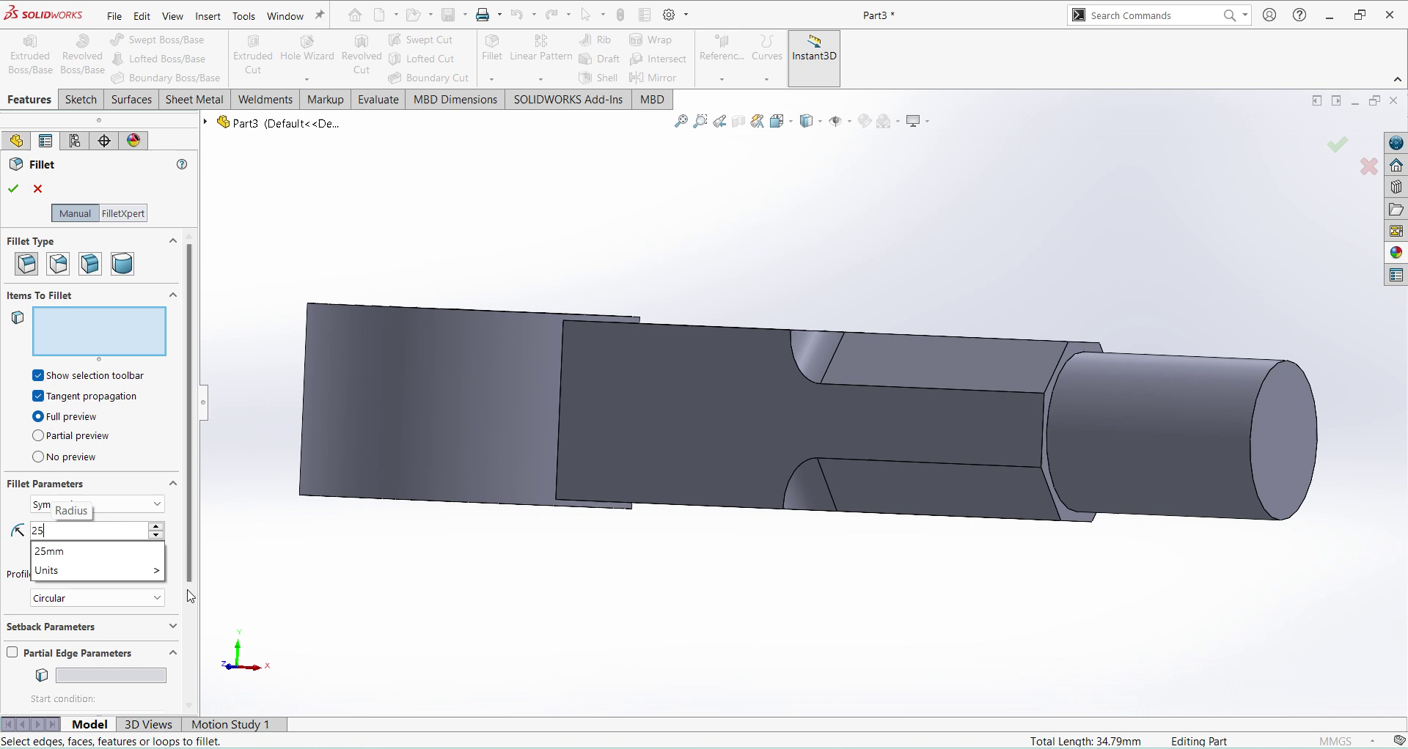
key(Return)
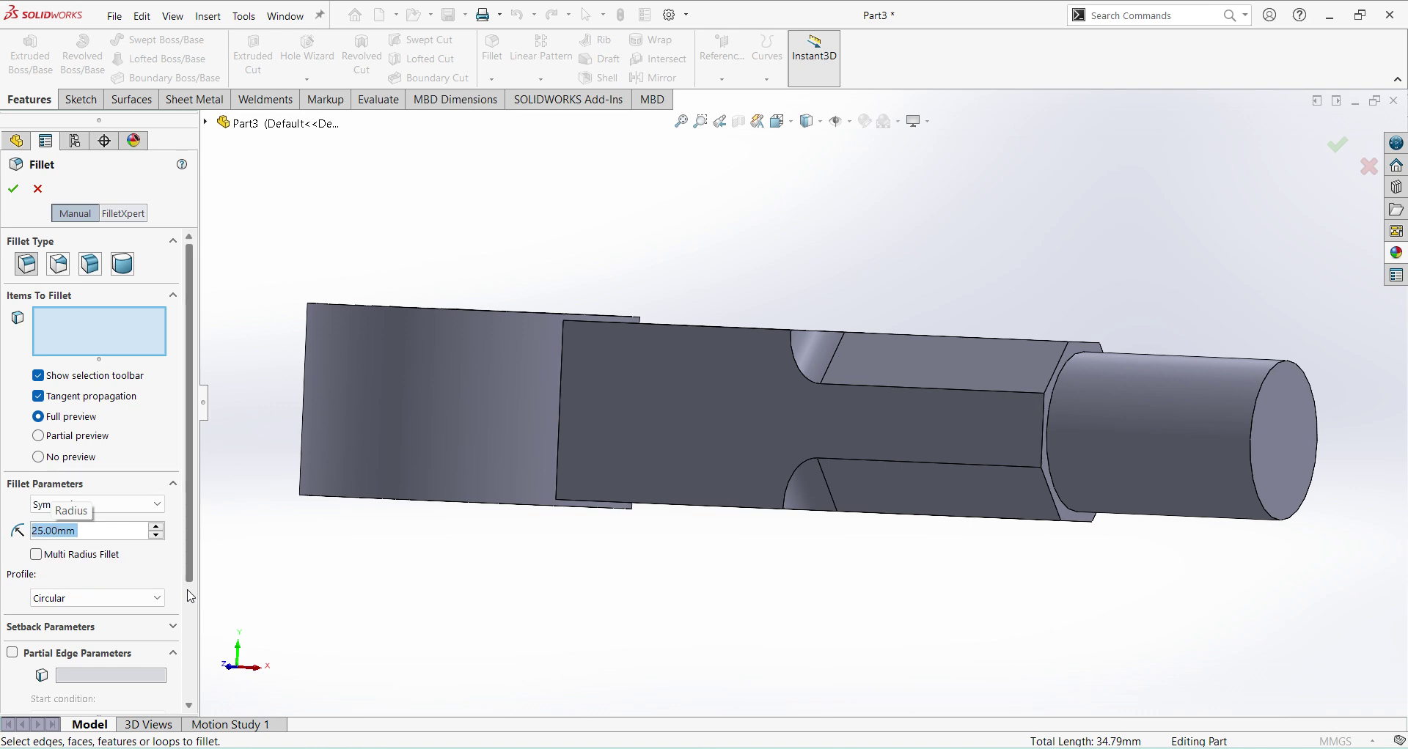
click(560, 406)
middle_drag(590, 555, 645, 613)
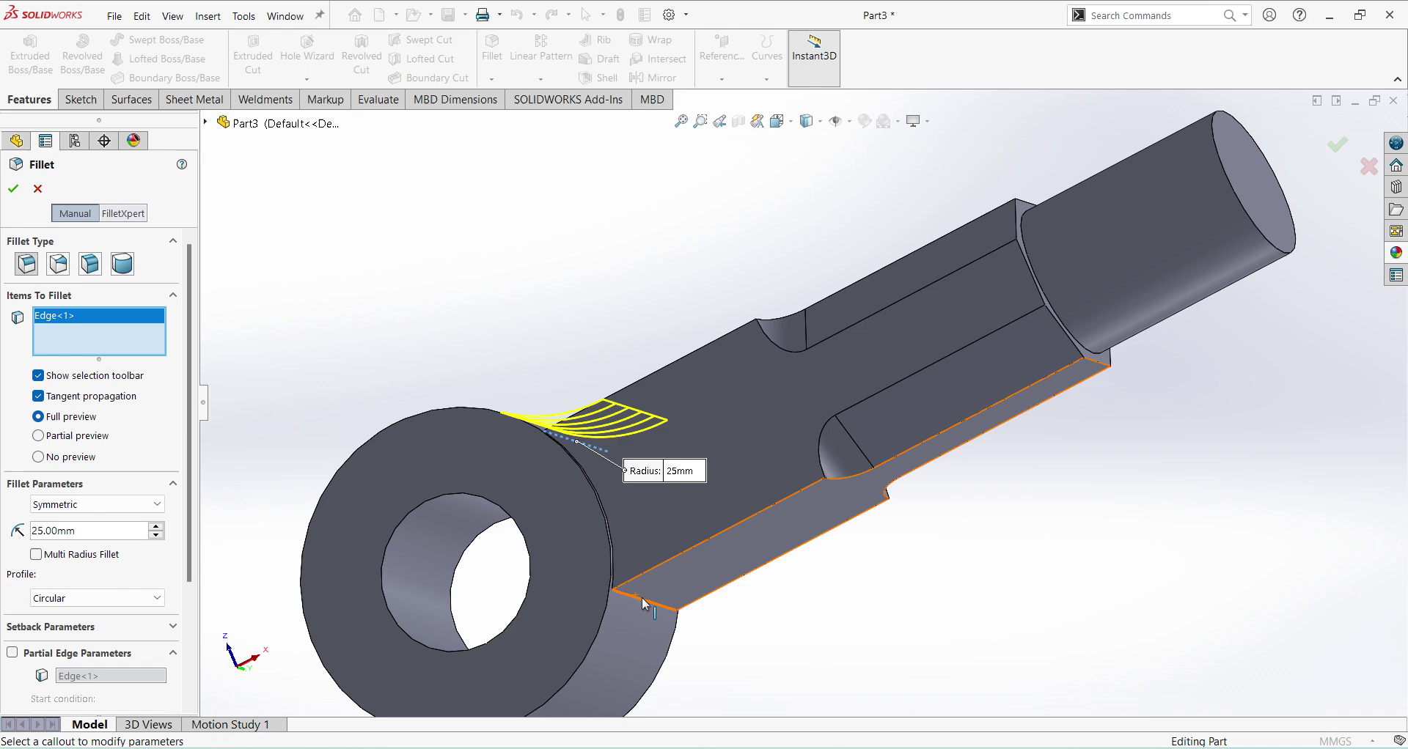
click(644, 603)
click(15, 189)
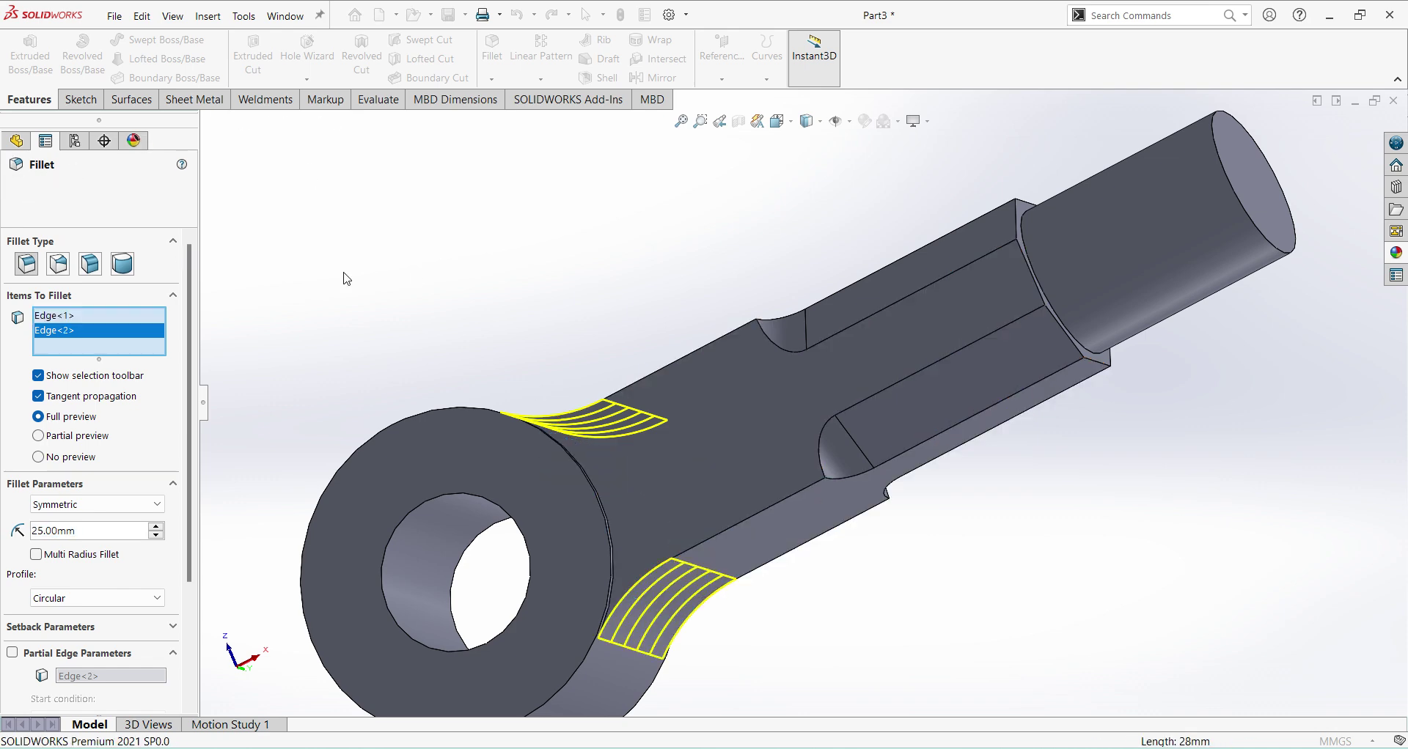
middle_drag(584, 250, 676, 315)
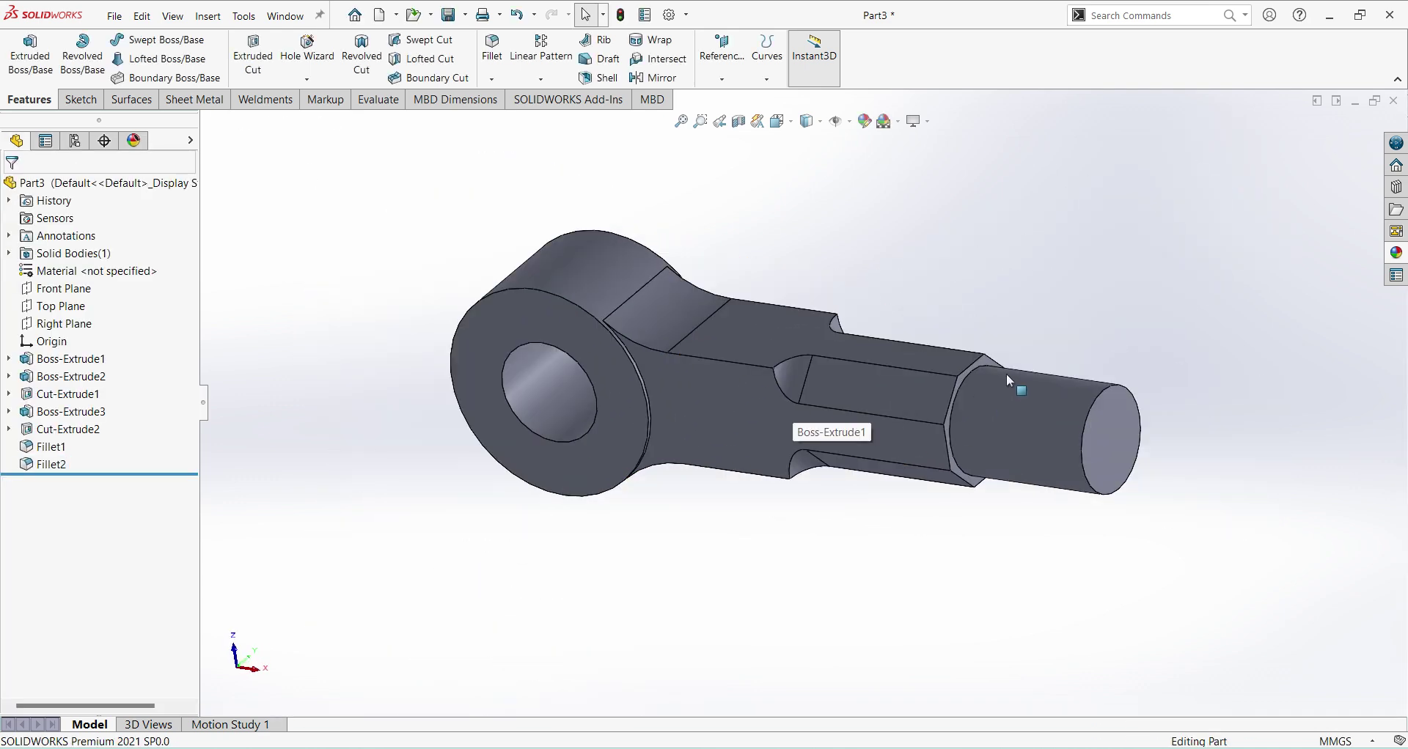
- Chamfer the circular edge at the round shank's end 2 mm at 45°
ctrl+middle_drag(1006, 373, 888, 388)
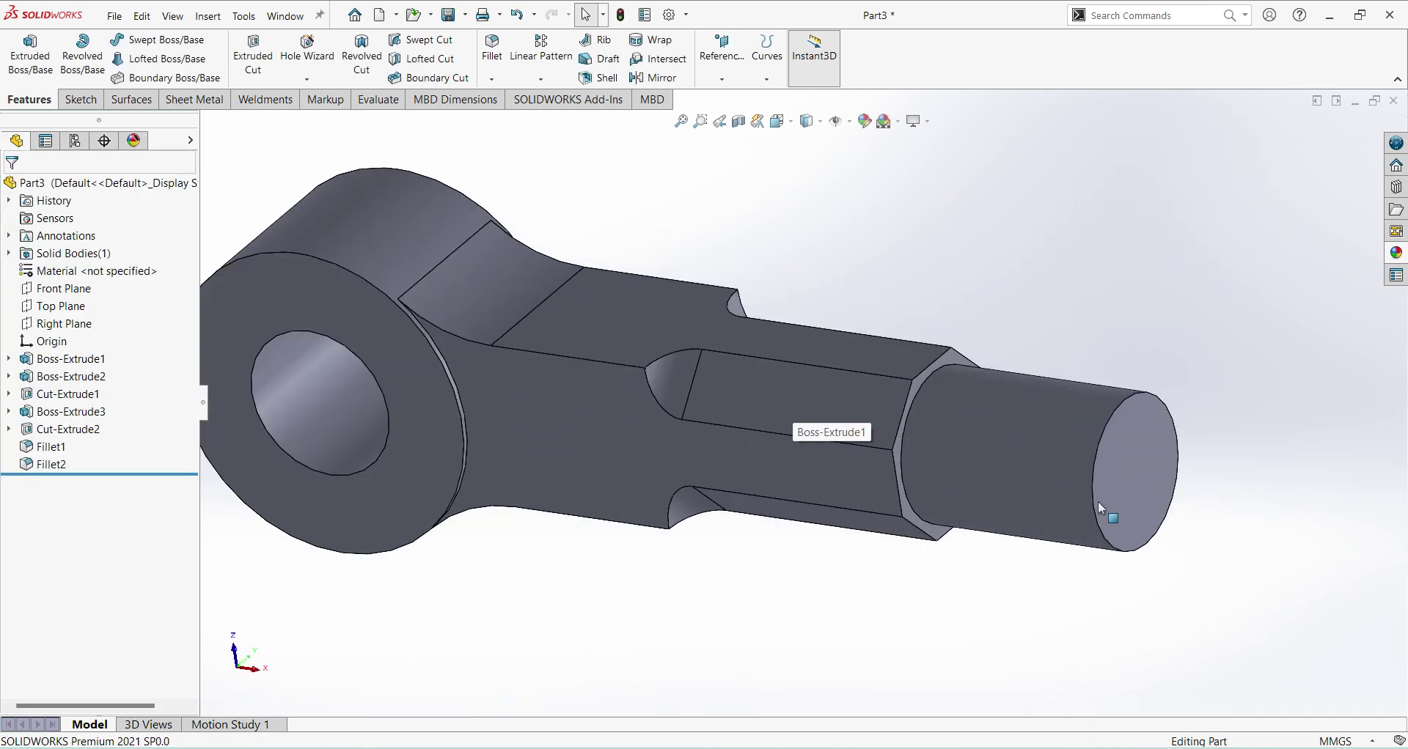
click(491, 78)
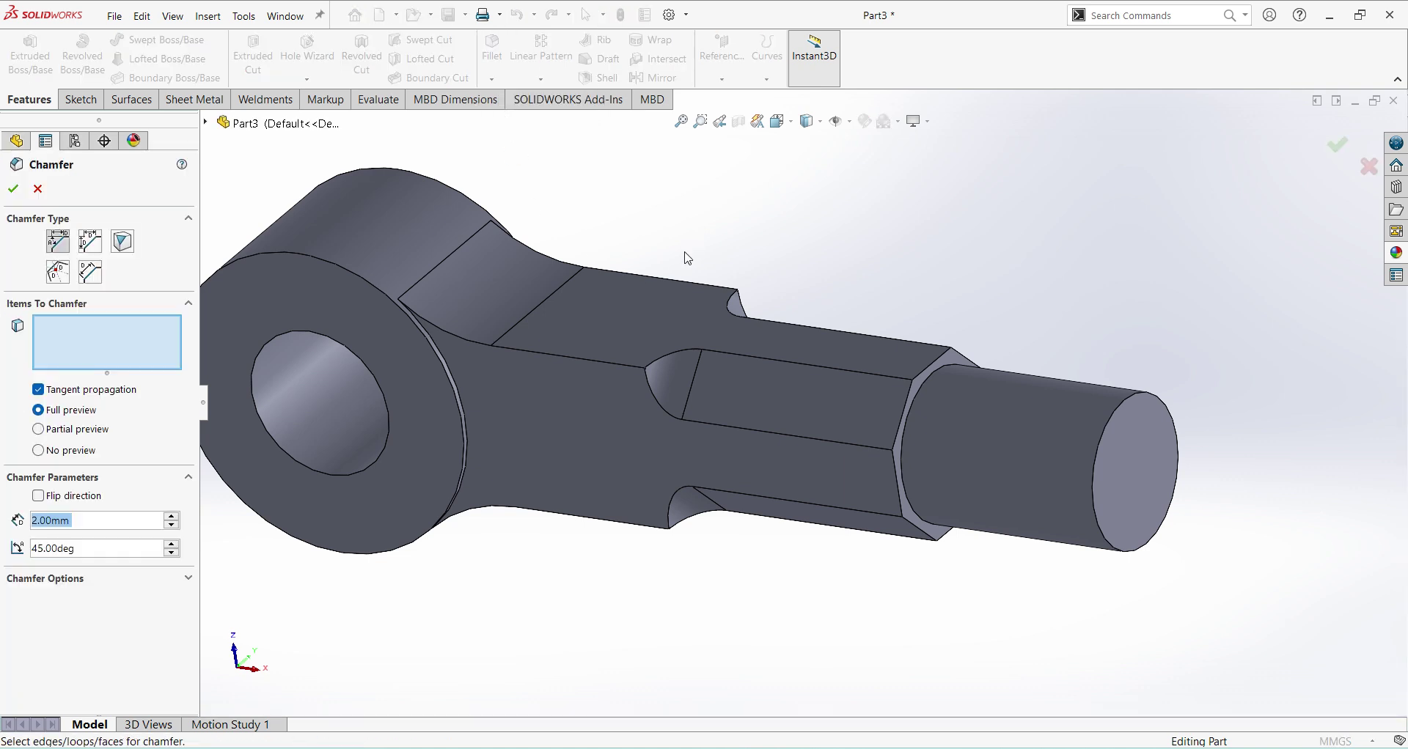
click(1133, 405)
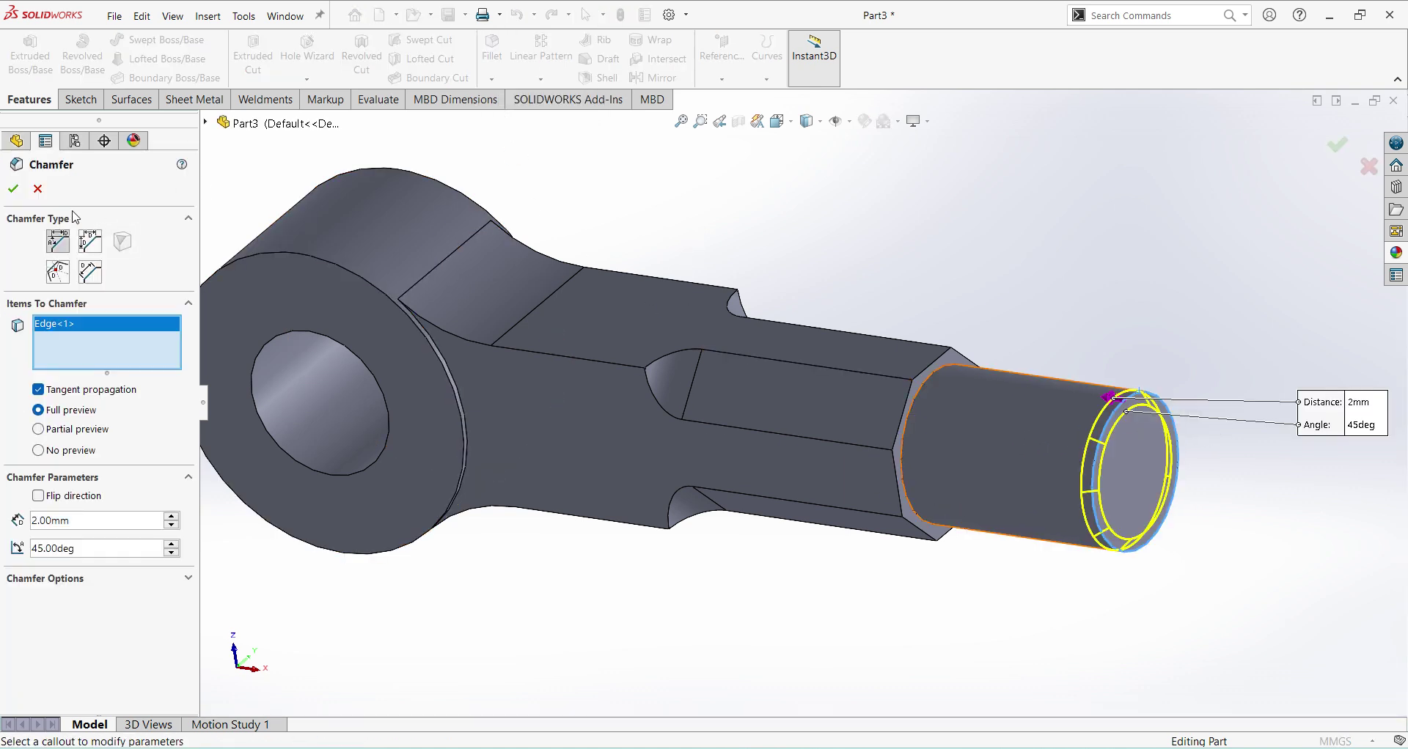
click(13, 191)
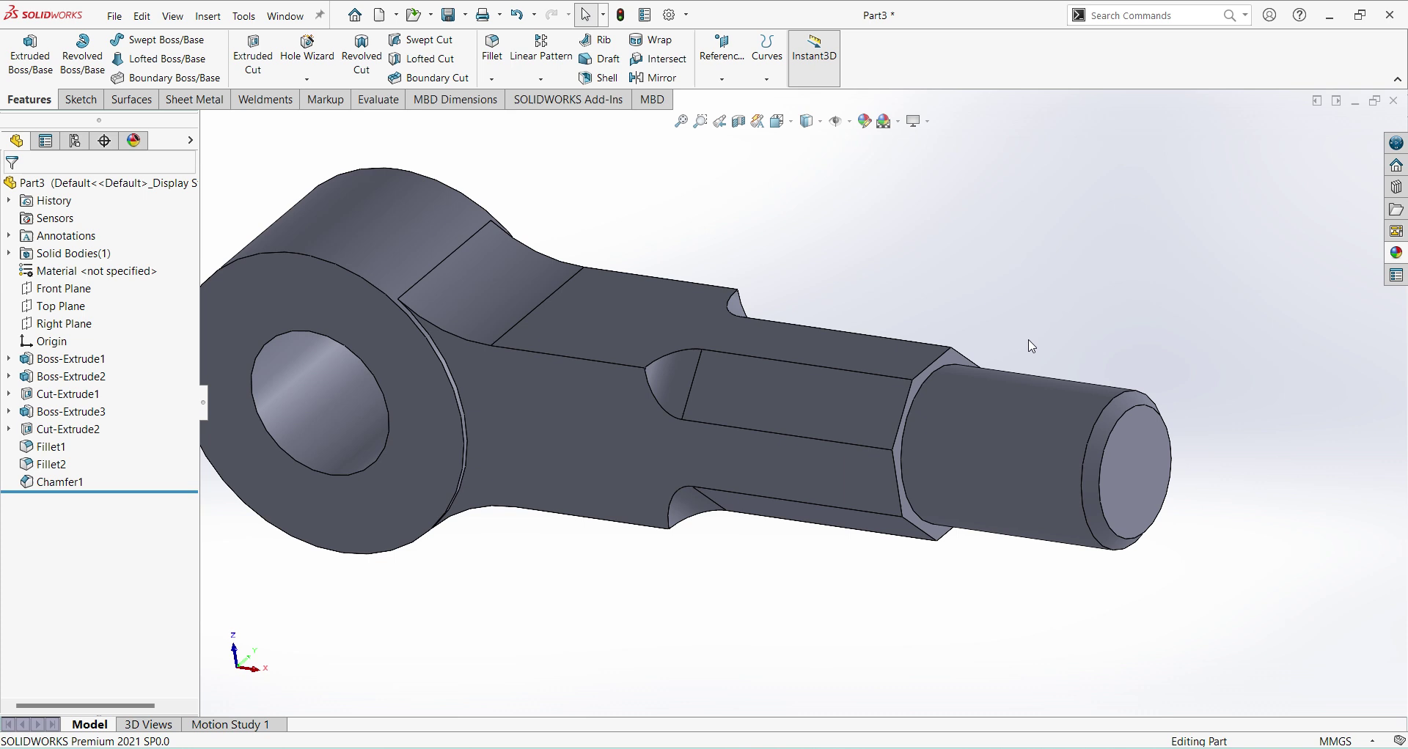
- On the Top Plane, draw a right triangle of lines at the shank shoulder corner
middle_drag(1028, 345, 1046, 322)
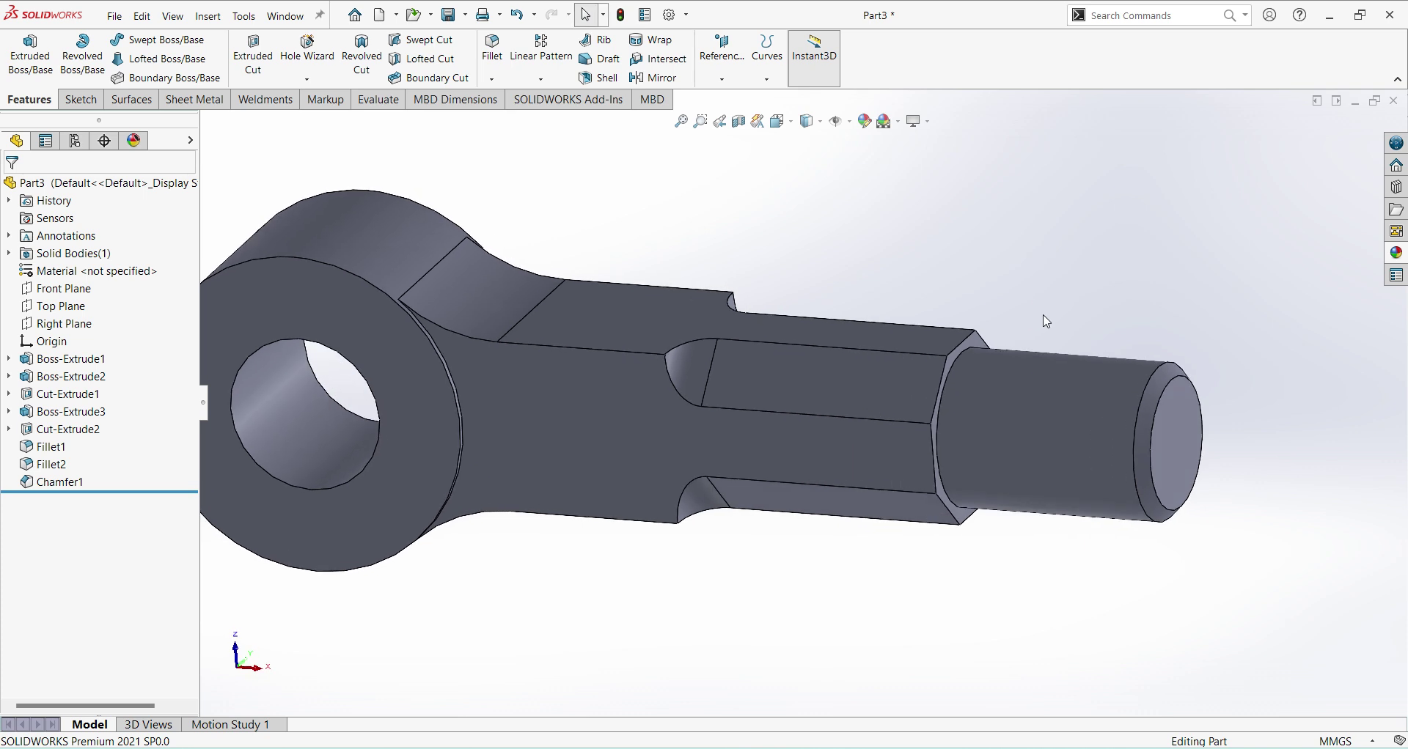
click(53, 306)
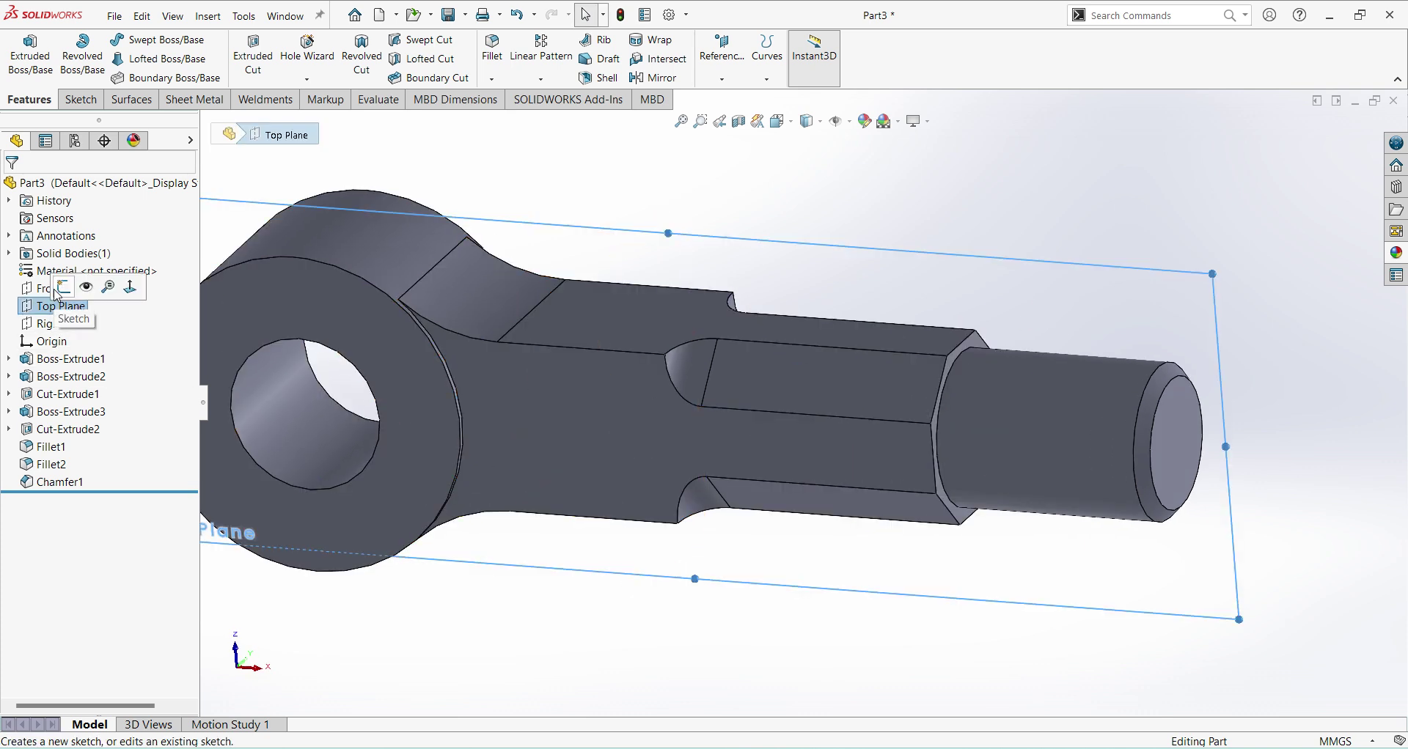
click(66, 277)
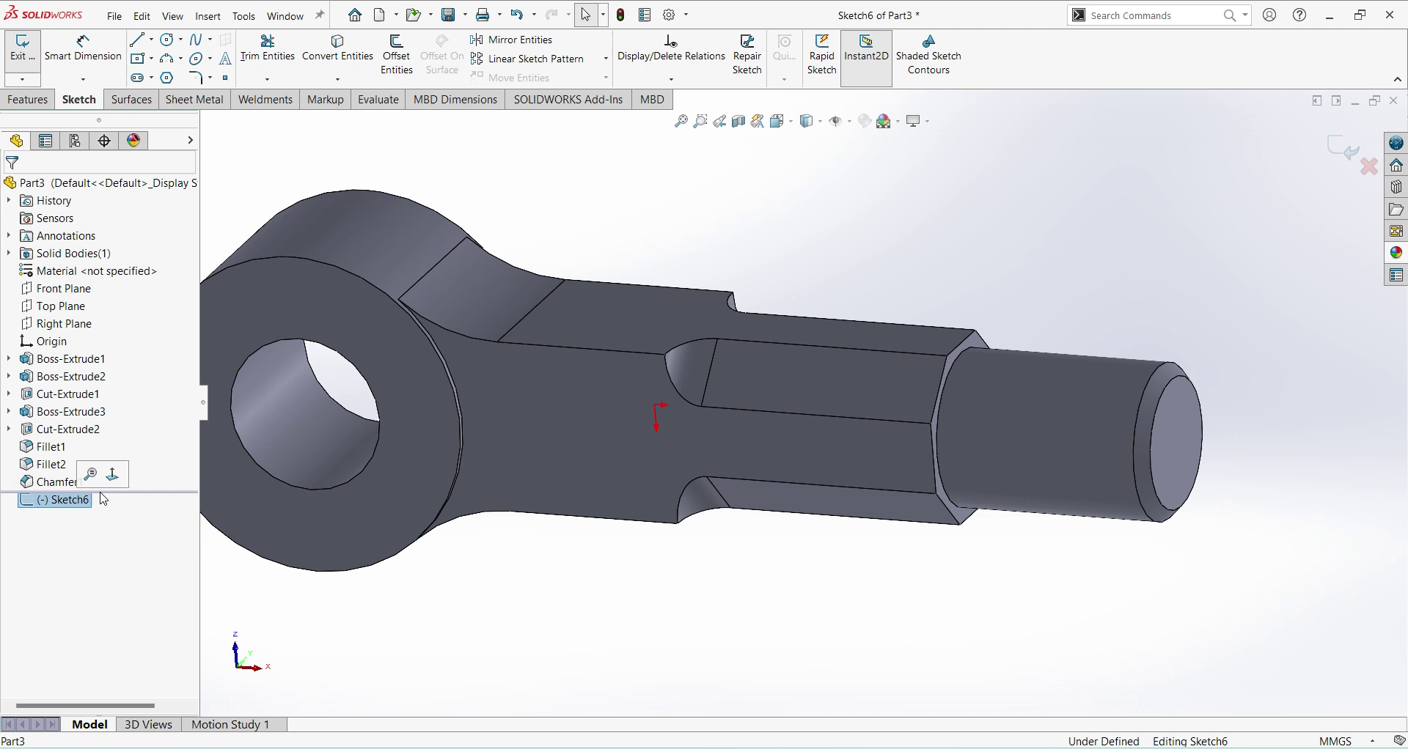
scroll(1010, 358, down, 2)
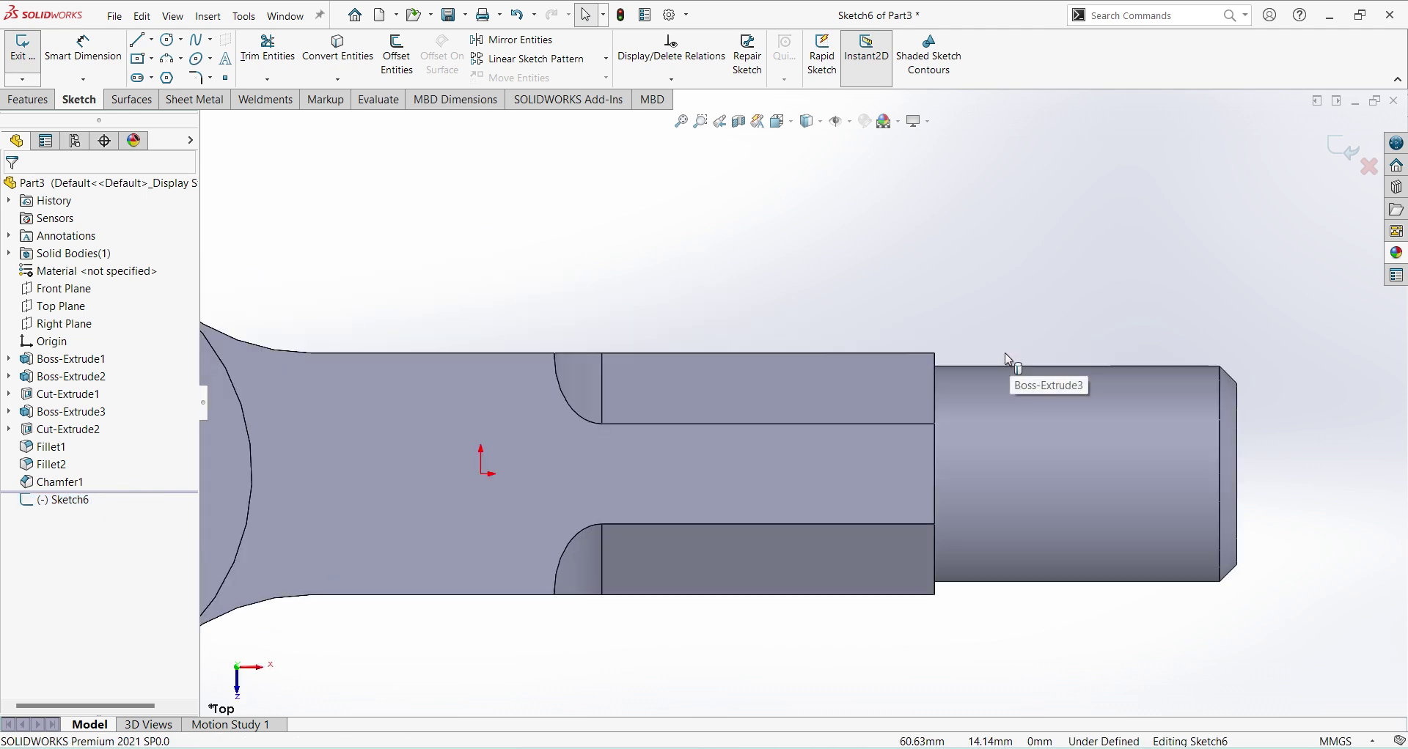
click(138, 40)
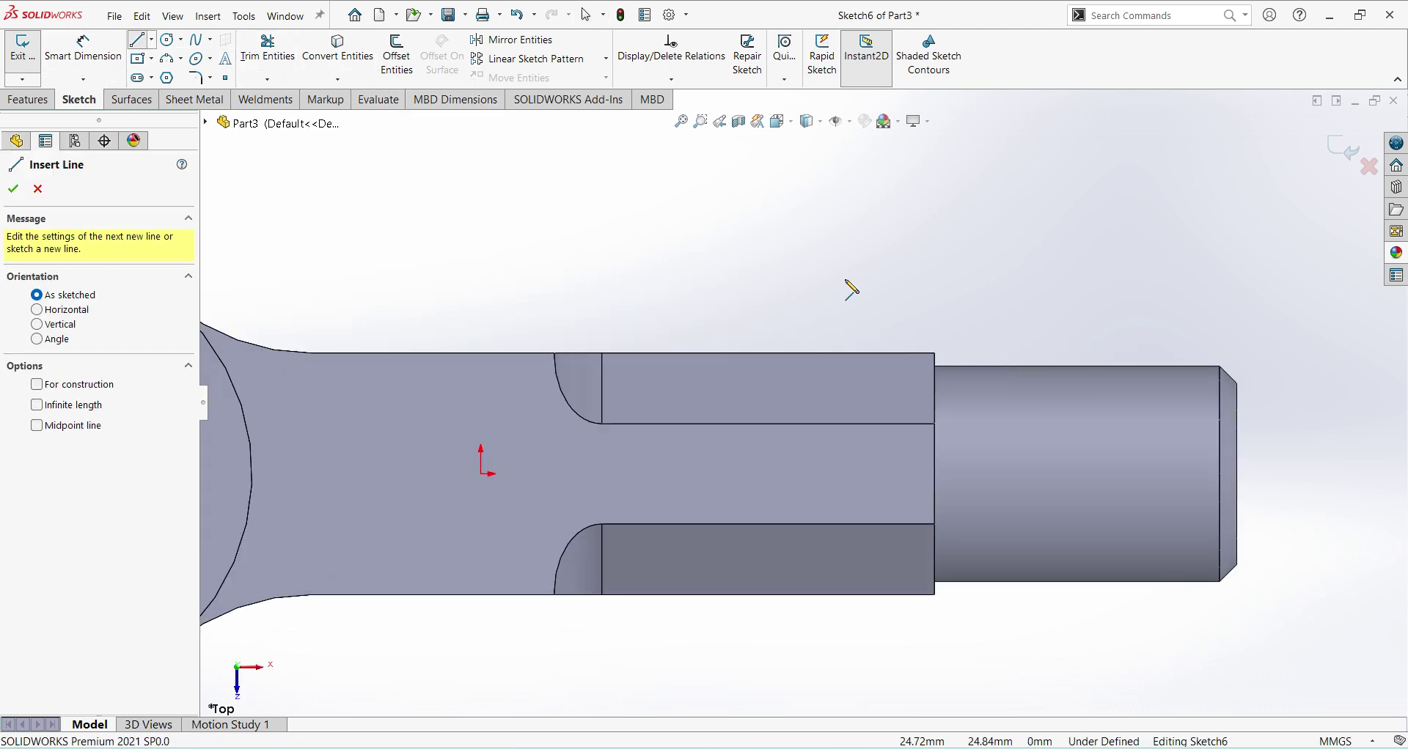
click(935, 354)
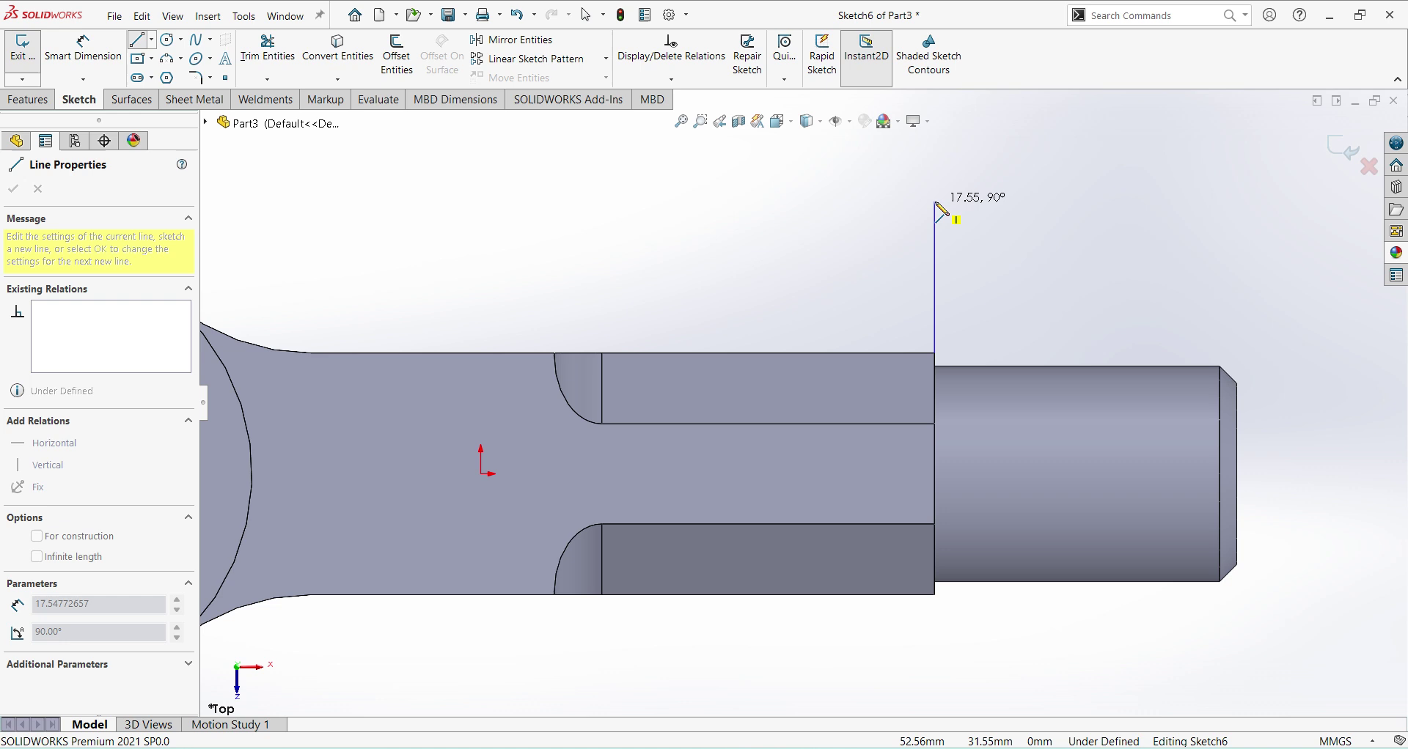
click(935, 202)
click(783, 201)
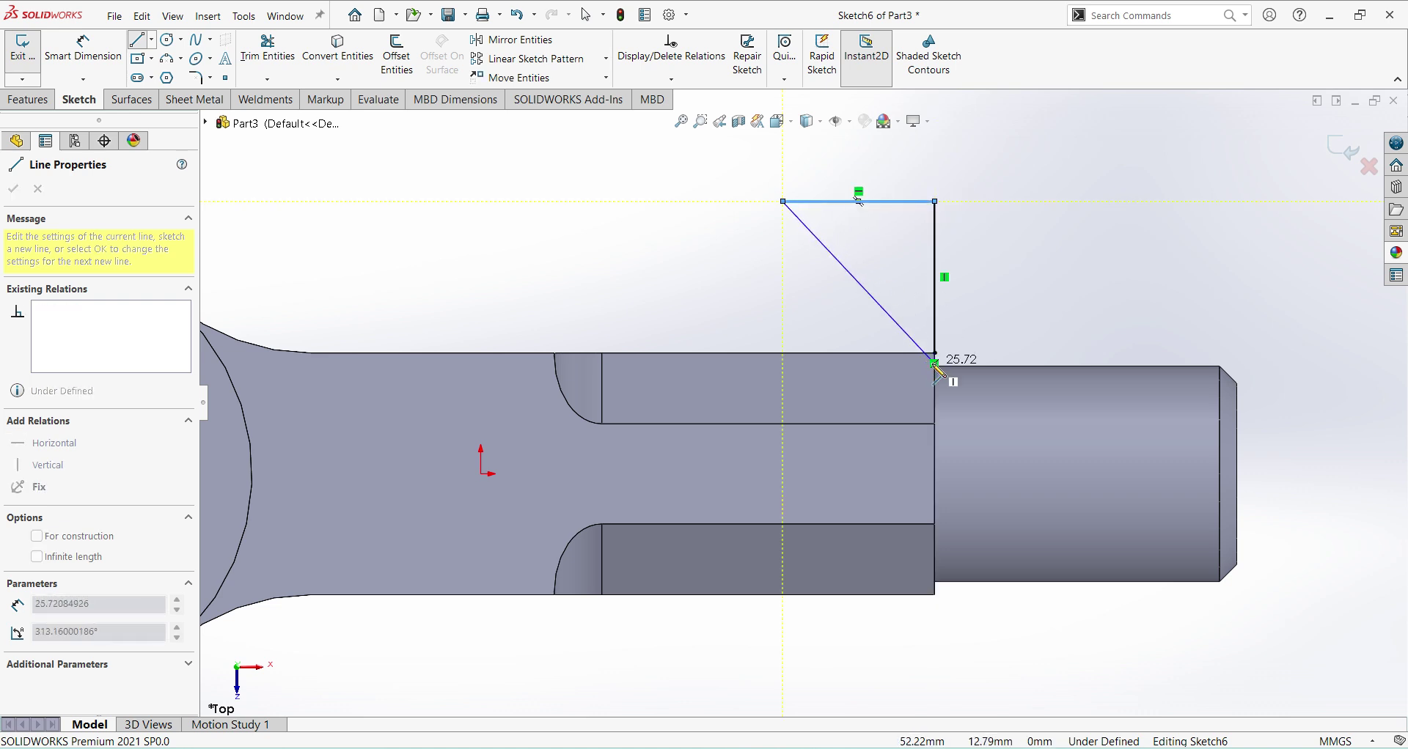
click(934, 354)
right_click(1073, 251)
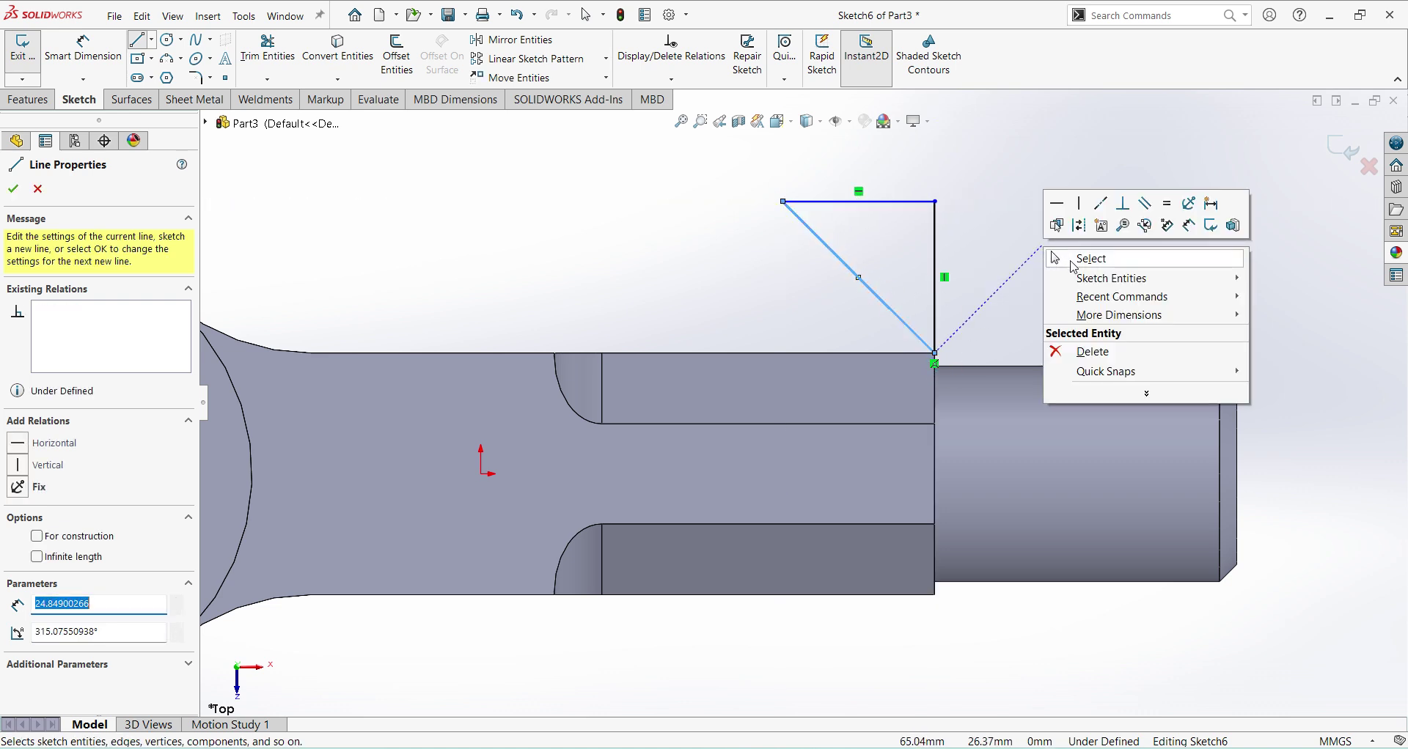
click(1076, 264)
- Dimension the triangle's vertical line to 10 mm and its top line to 16 mm
click(83, 48)
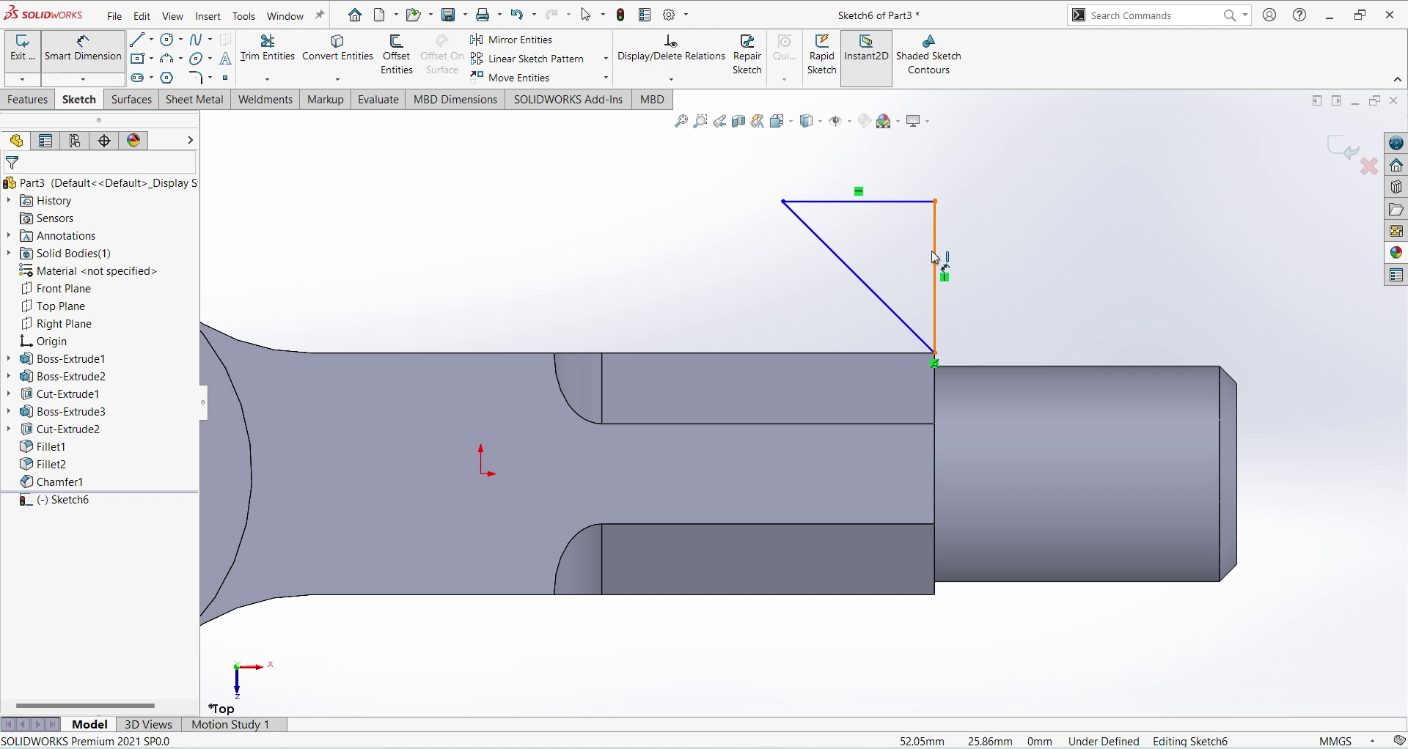
click(935, 264)
click(991, 260)
text(10)
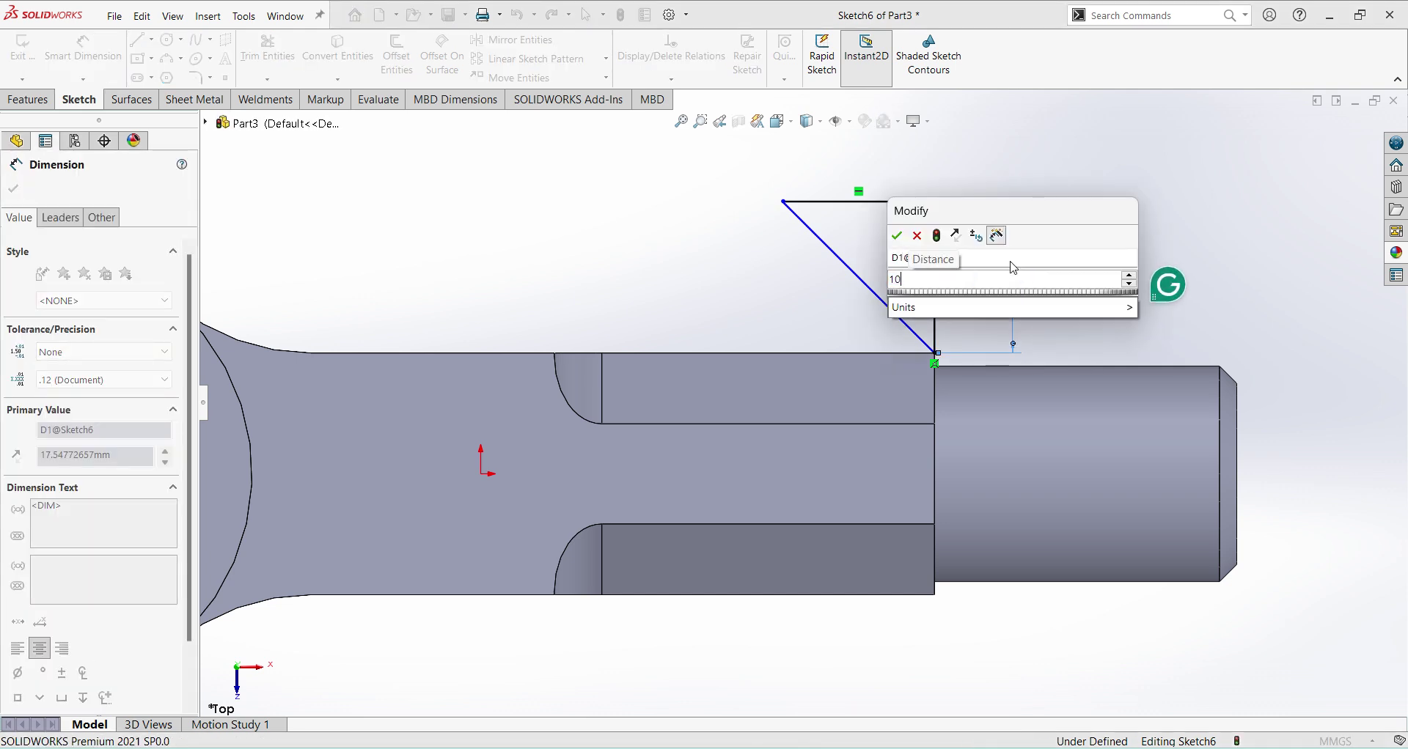
key(Return)
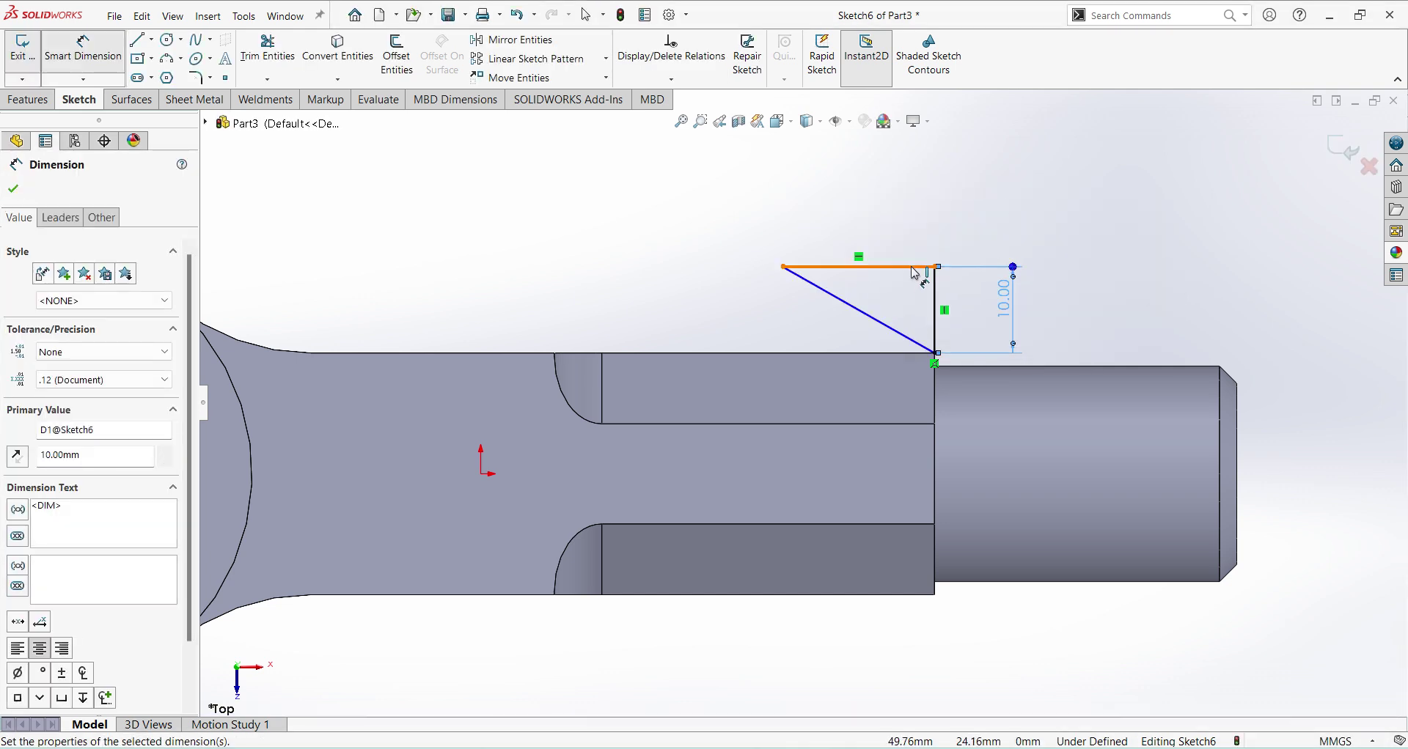
click(915, 268)
click(906, 251)
text(16)
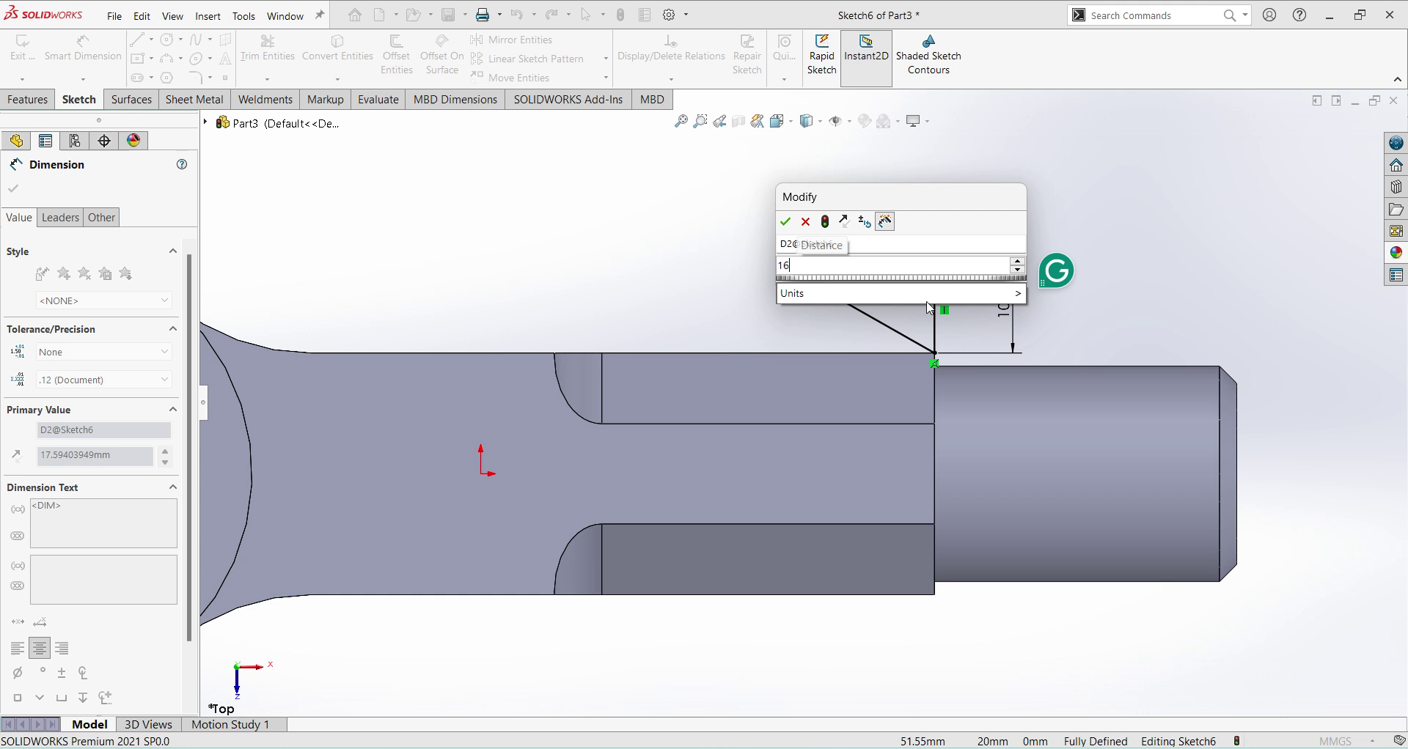
key(Return)
click(1177, 251)
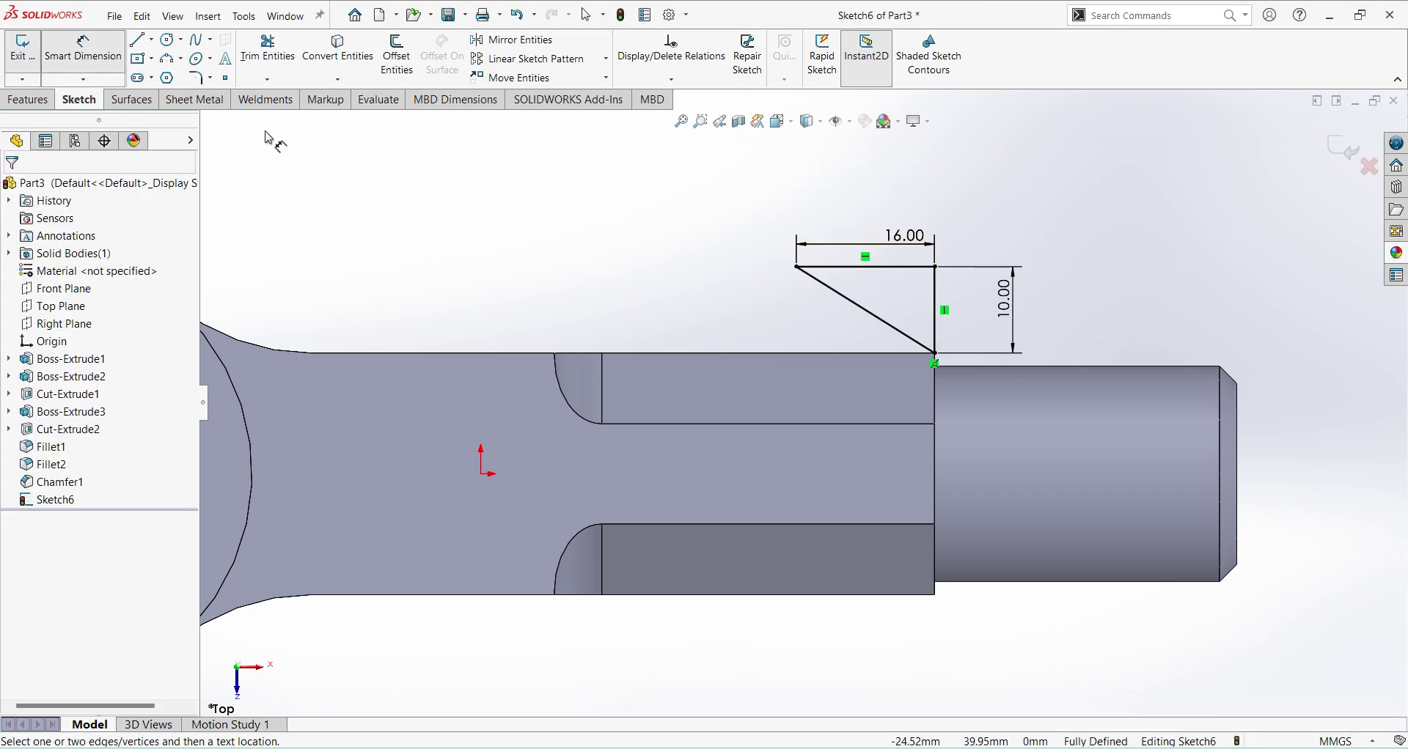
- Draw a centerline along the shank axis from the shoulder edge to the shank end, then exit Sketch6
click(152, 40)
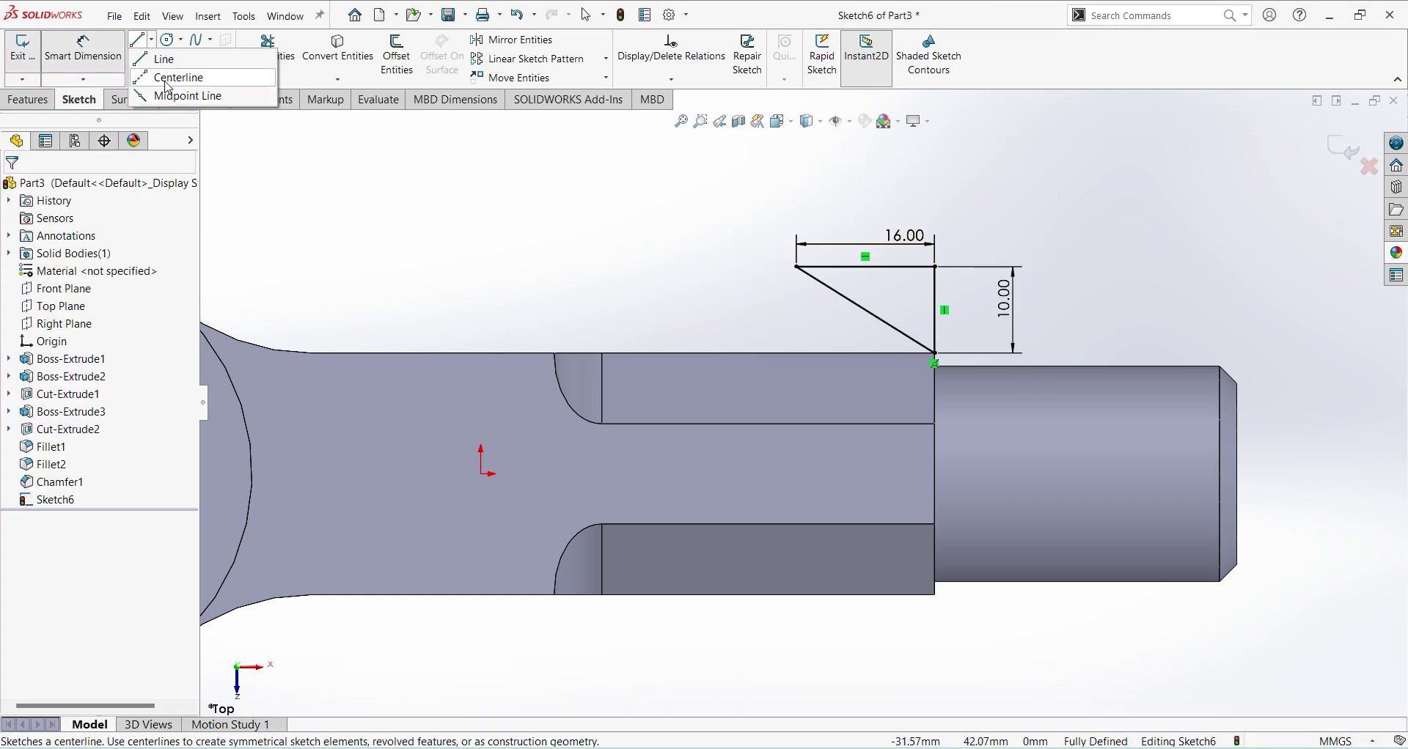
click(172, 77)
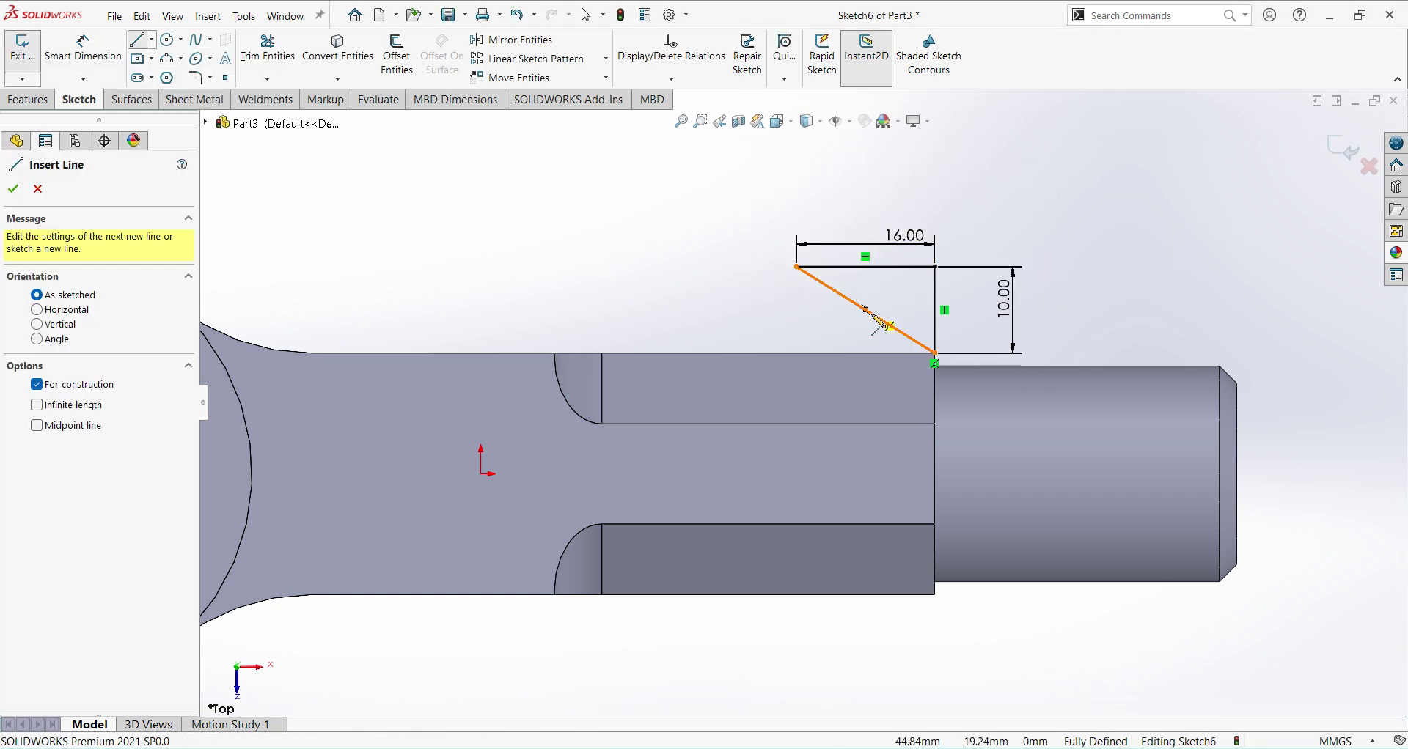
click(934, 474)
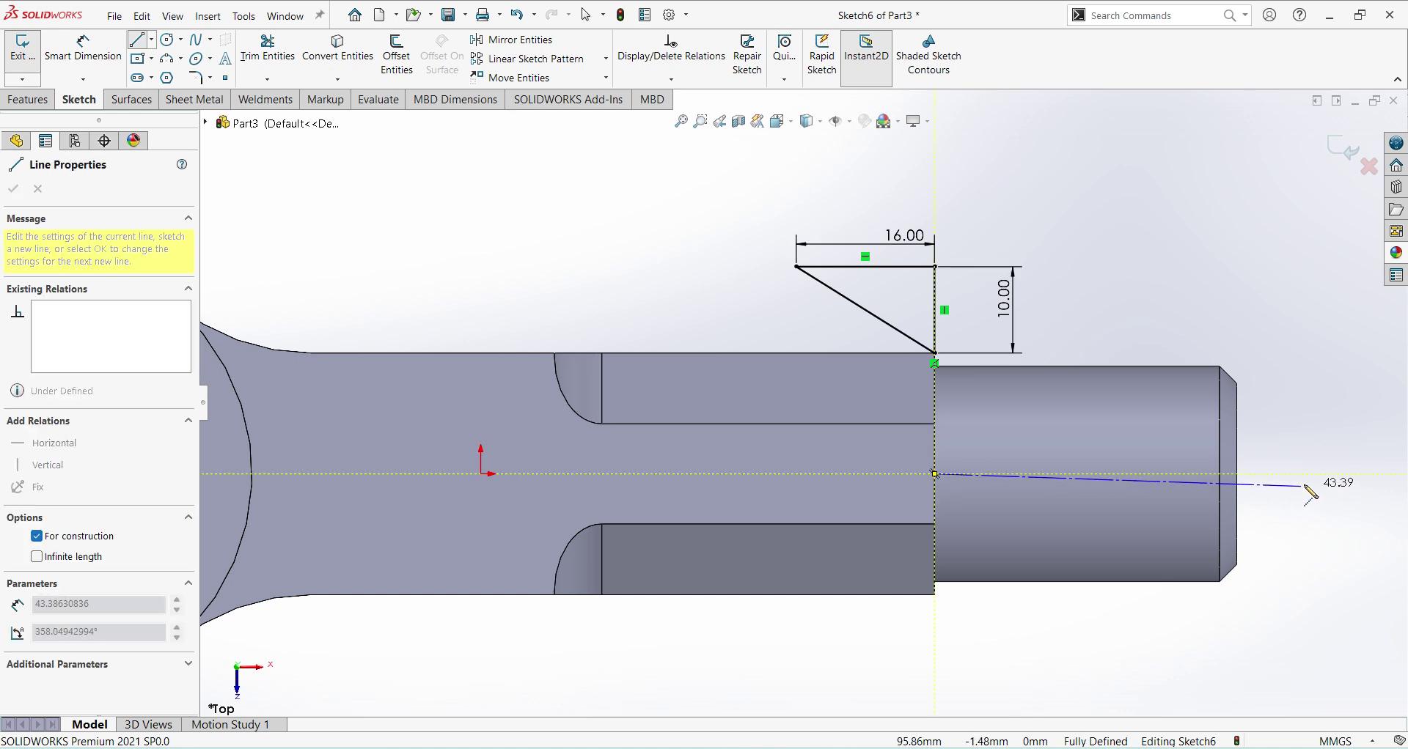
click(1237, 474)
right_click(1261, 456)
click(1253, 538)
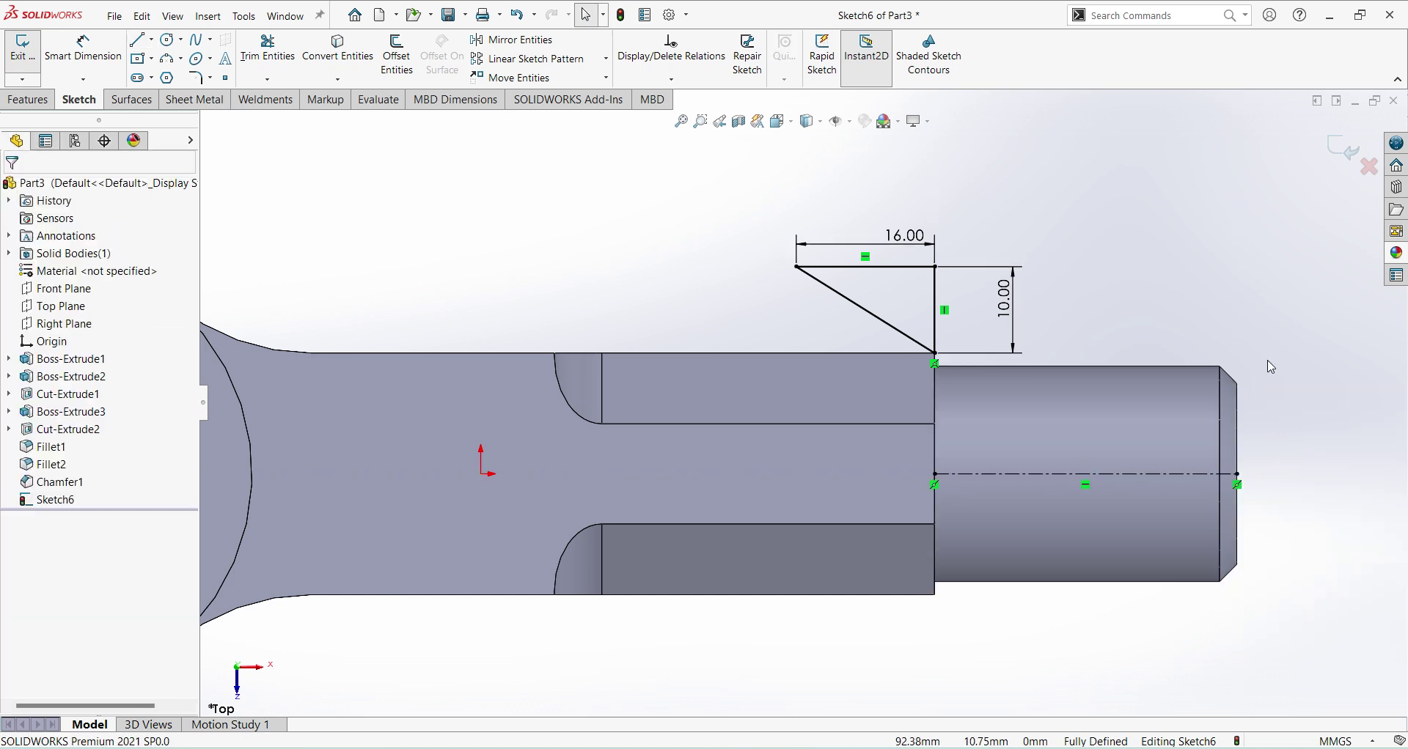
click(1344, 148)
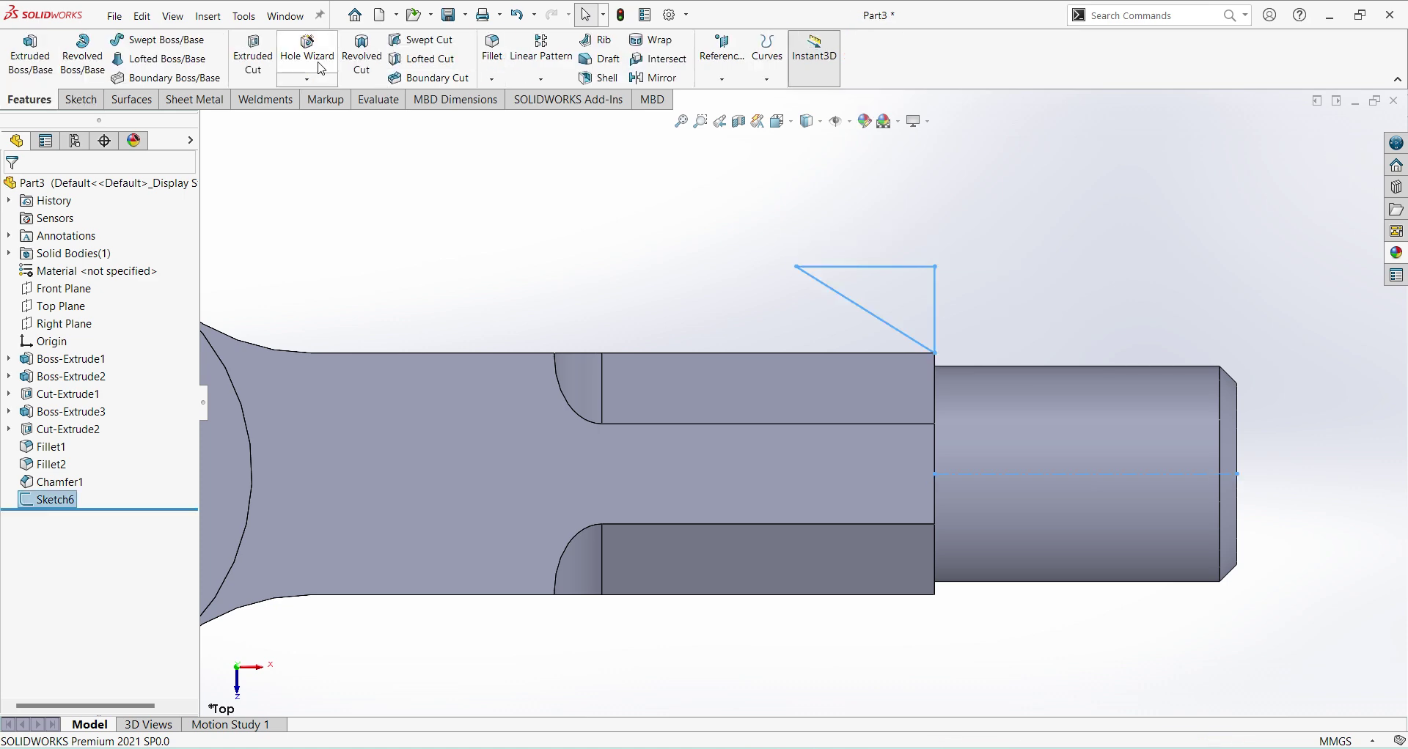
- Revolve-cut Sketch6's triangle 360° about the shank centerline, then view the part isometrically
click(361, 59)
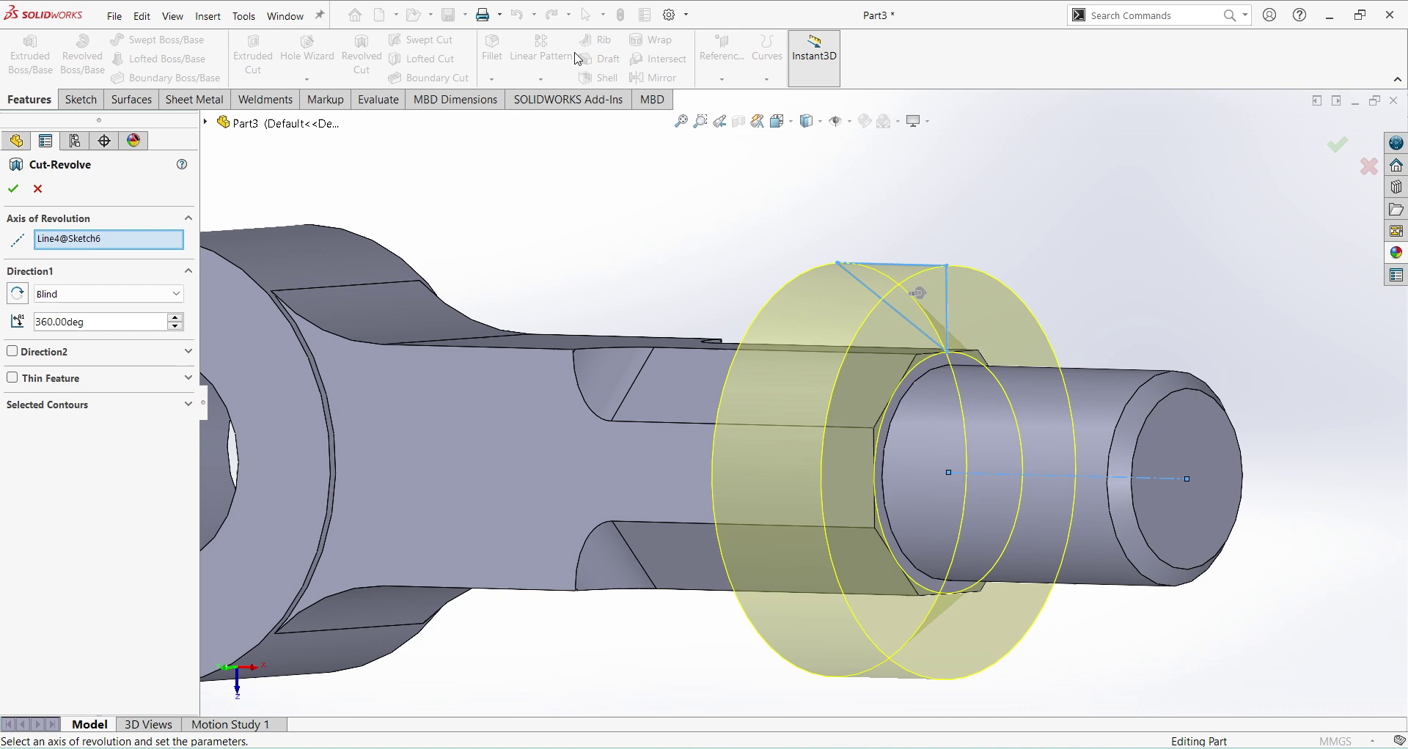
click(12, 191)
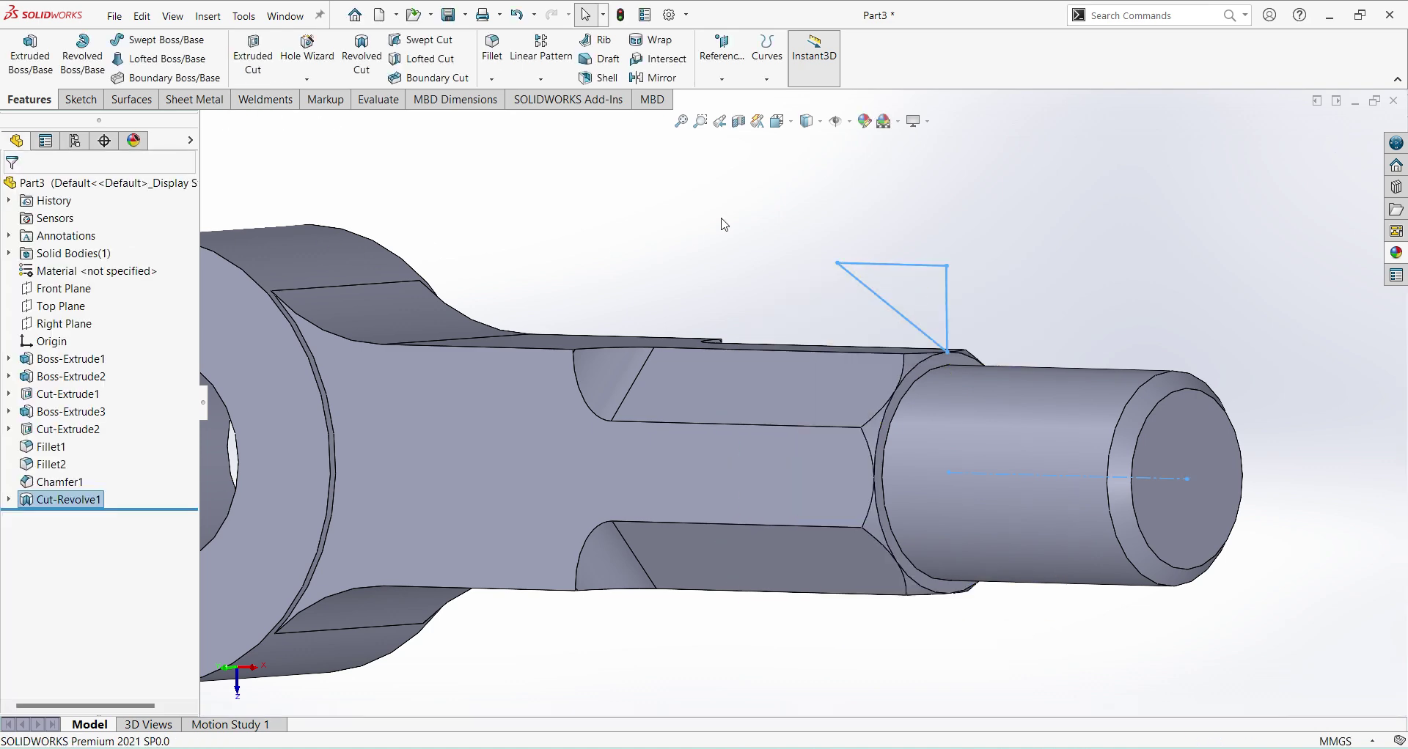
scroll(887, 440, down, 2)
scroll(890, 440, up, 2)
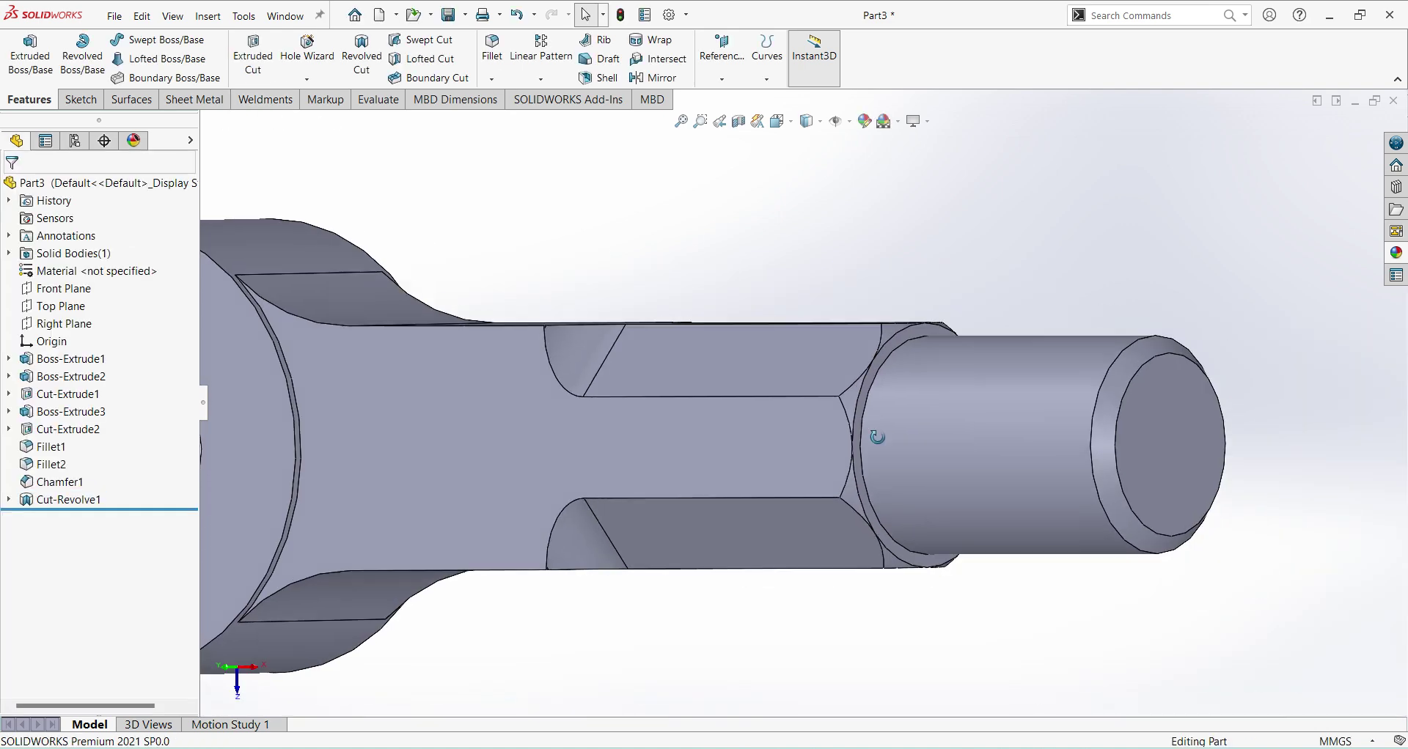
middle_drag(890, 440, 924, 404)
scroll(910, 366, down, 2)
scroll(907, 362, up, 3)
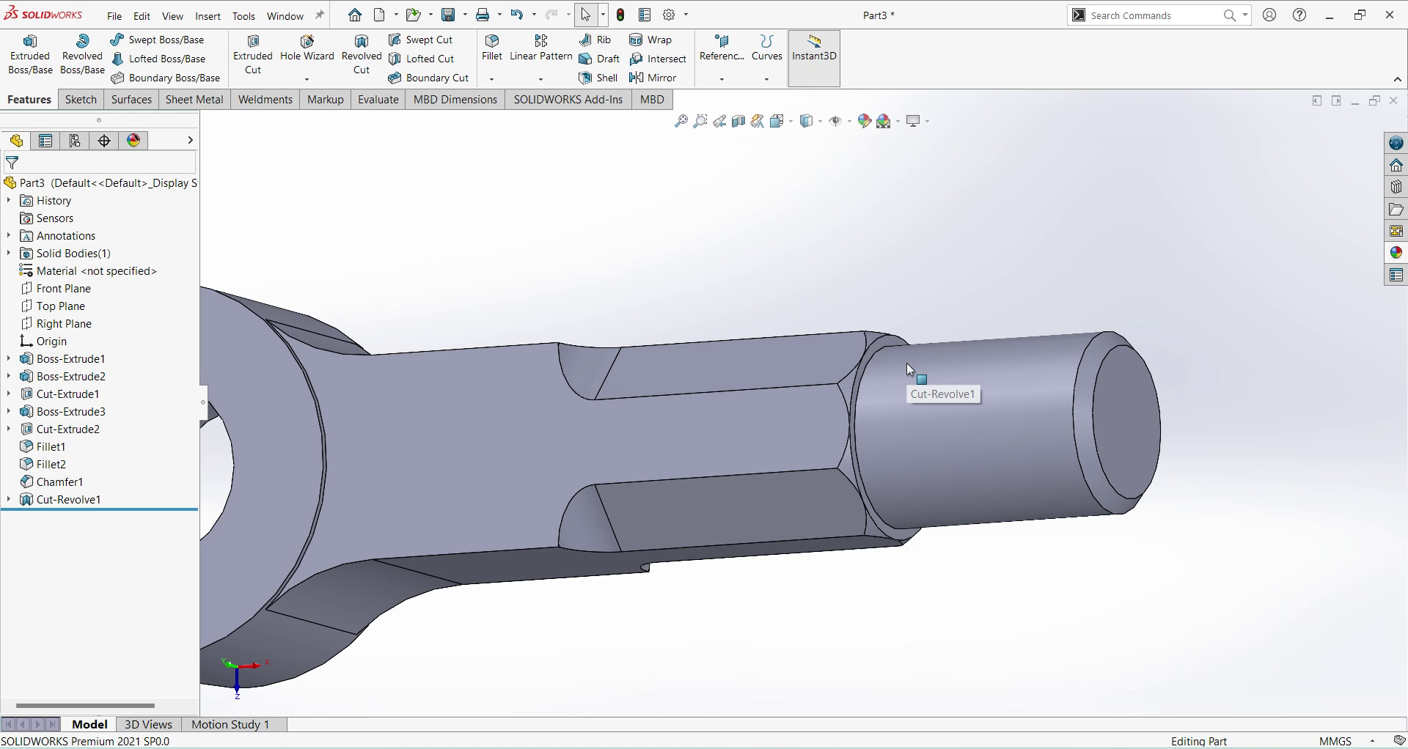
scroll(906, 363, down, 1)
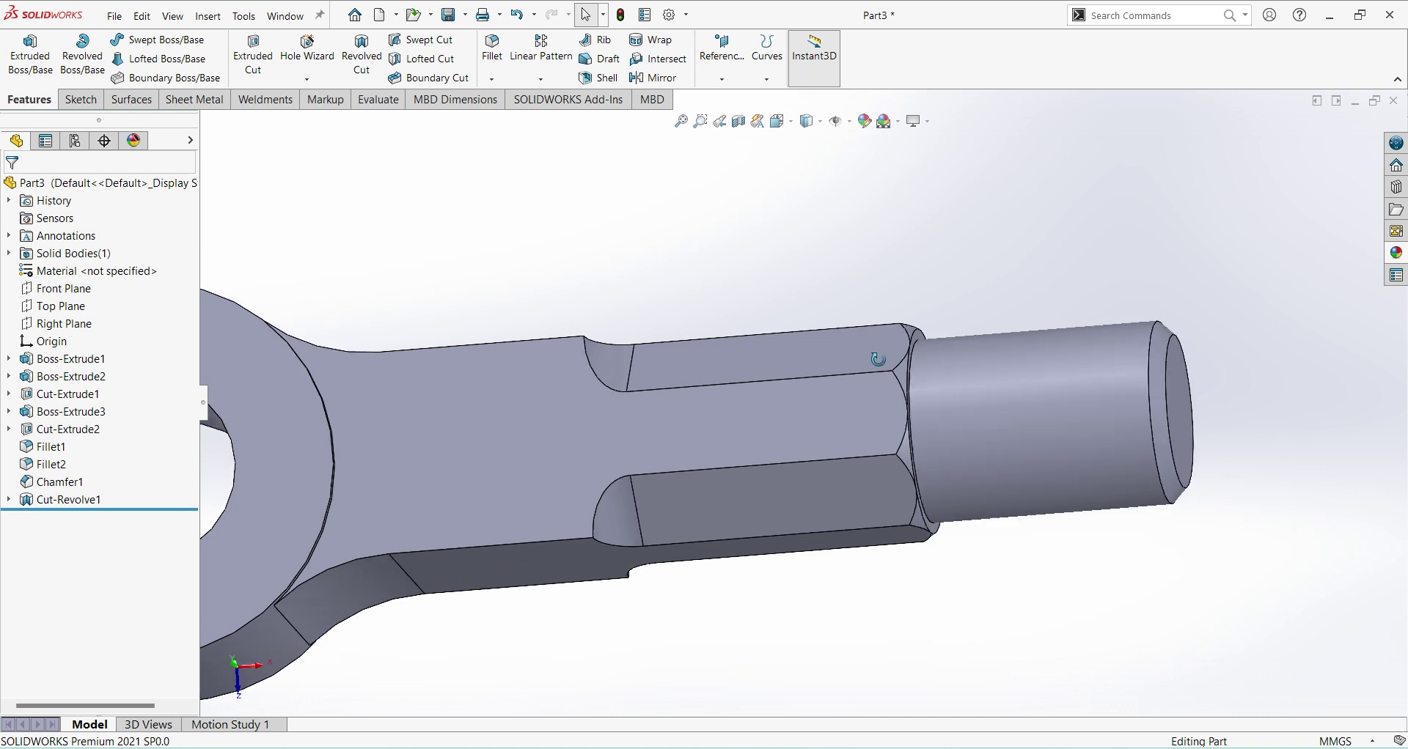
click(795, 131)
click(867, 168)
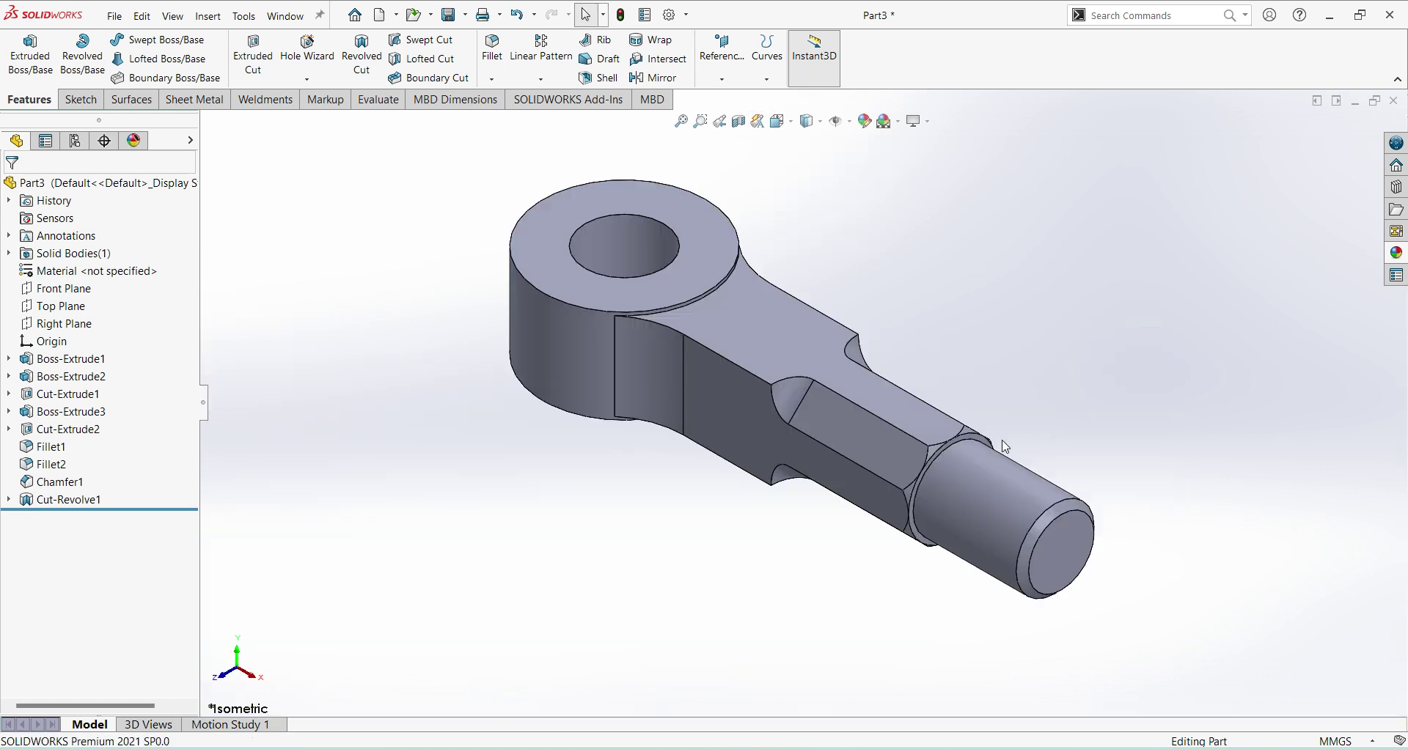
ctrl+middle_drag(1005, 447, 757, 490)
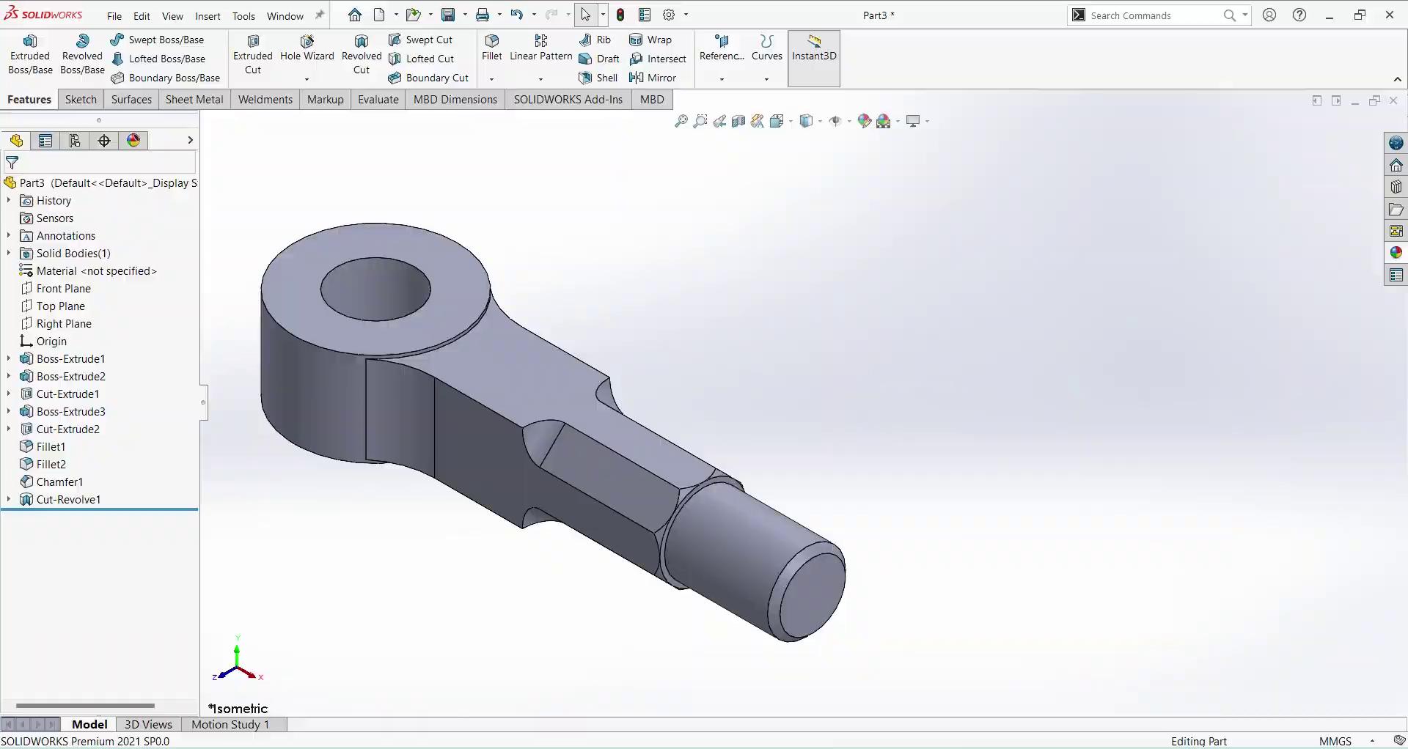
key(alt+Tab)
click(1331, 20)
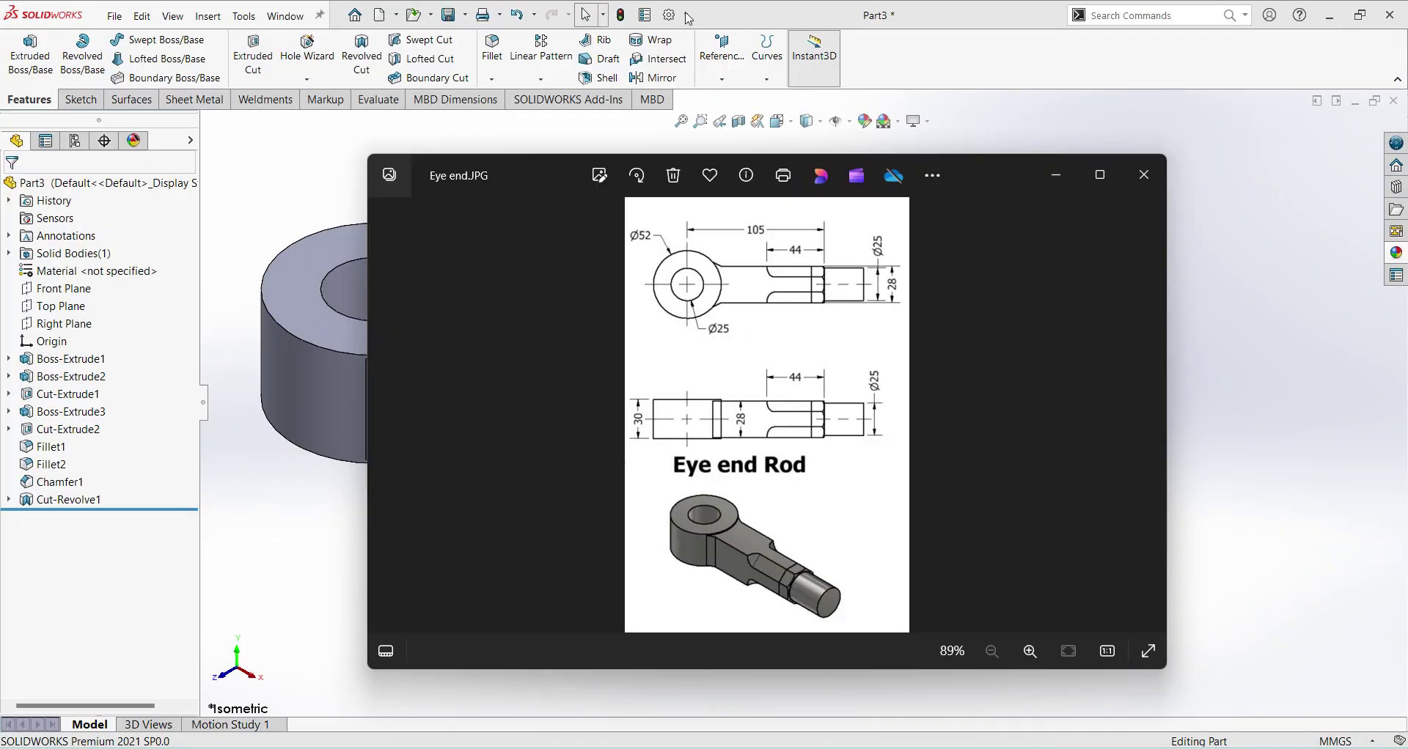
drag(916, 261, 1100, 270)
drag(1194, 226, 1304, 143)
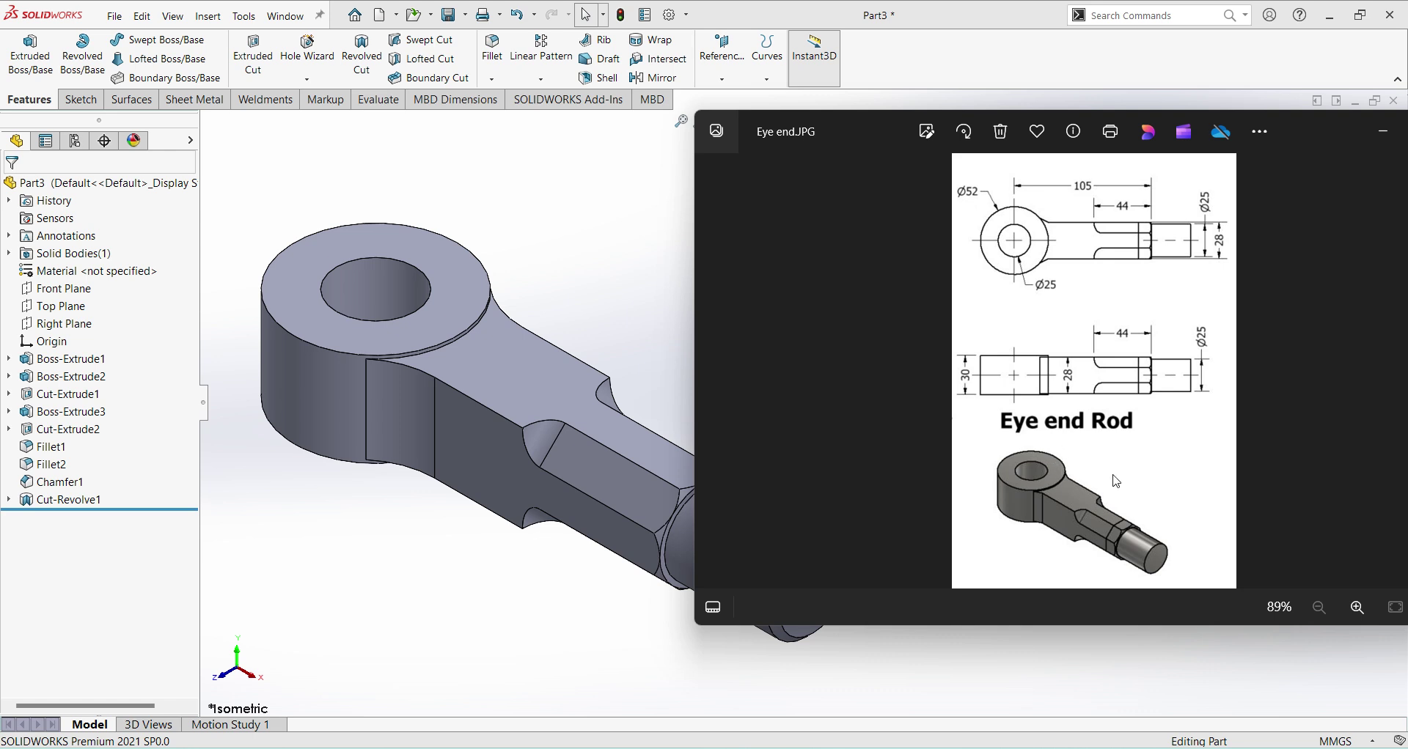
click(590, 234)
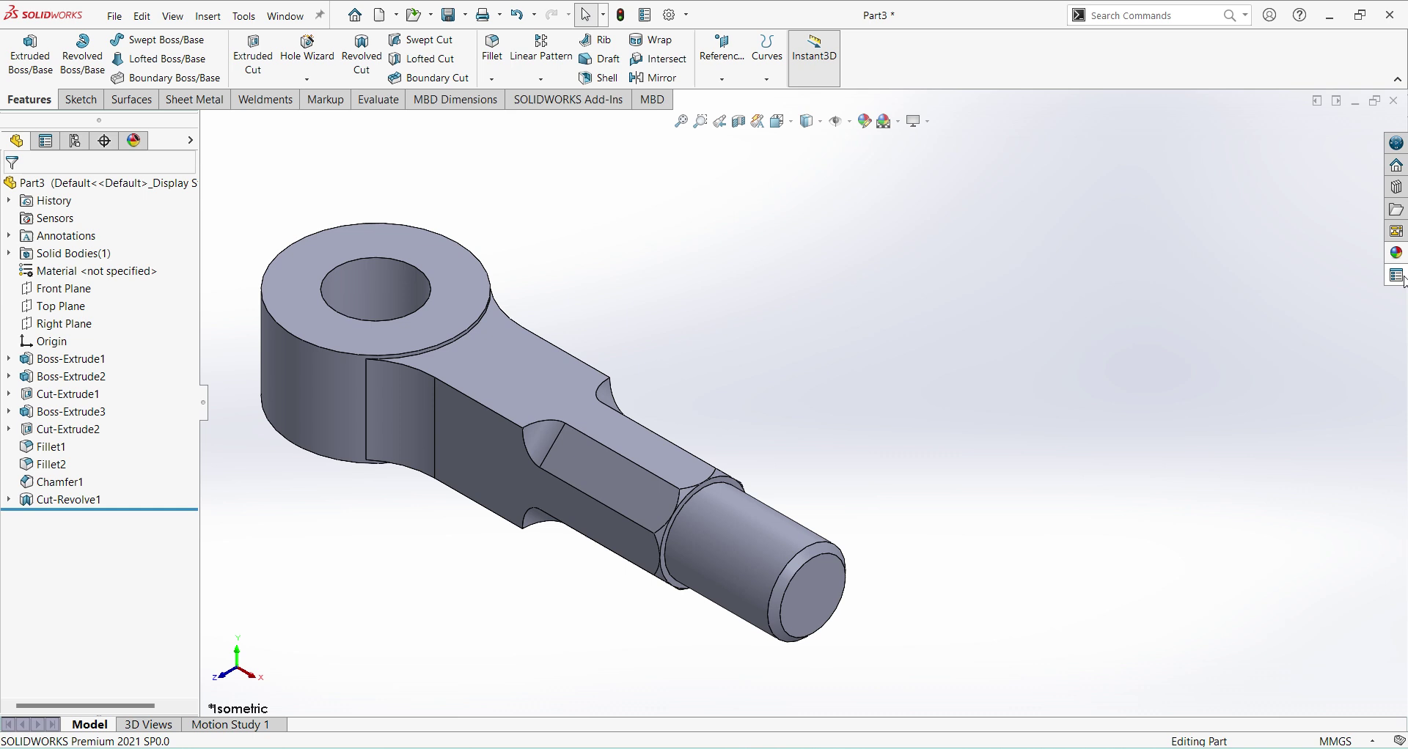
- Apply the polished steel appearance to the whole part and tint it light purple
click(1397, 254)
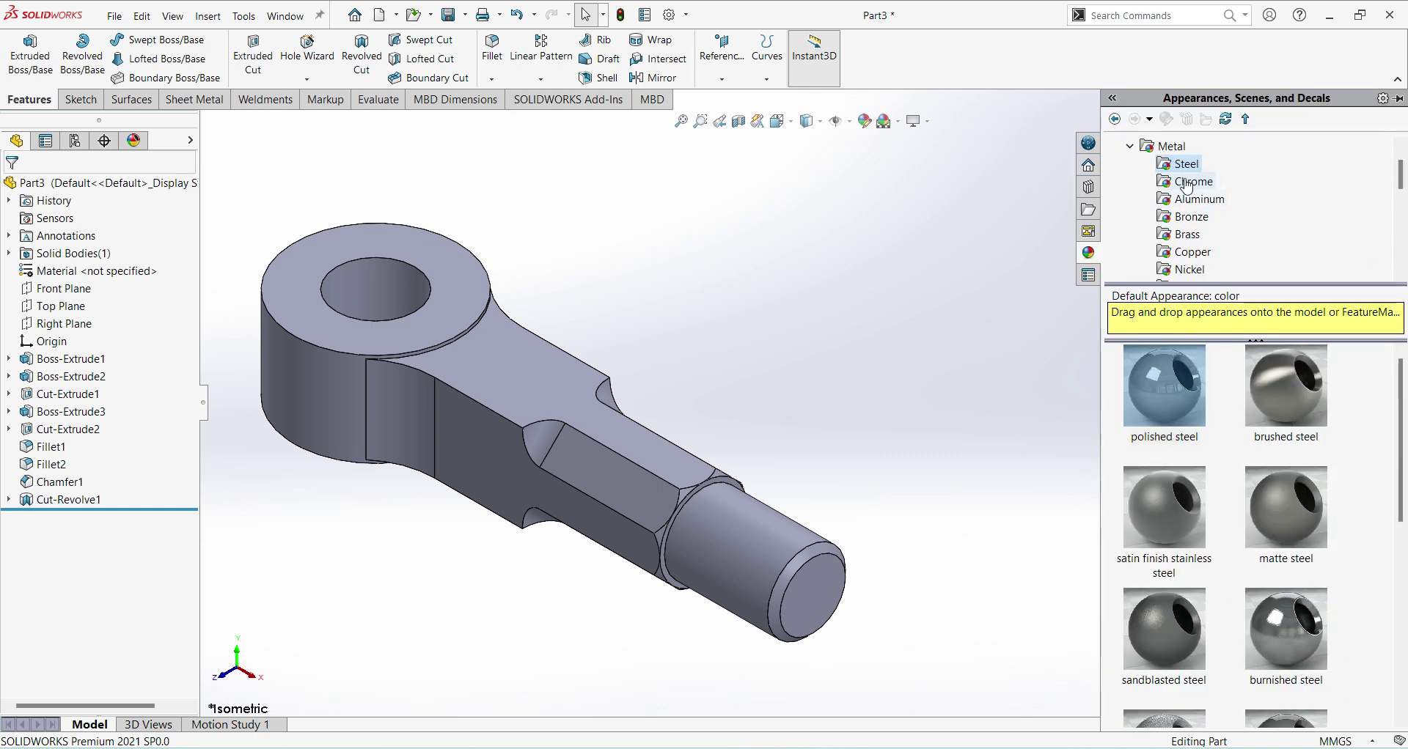
double_click(1168, 393)
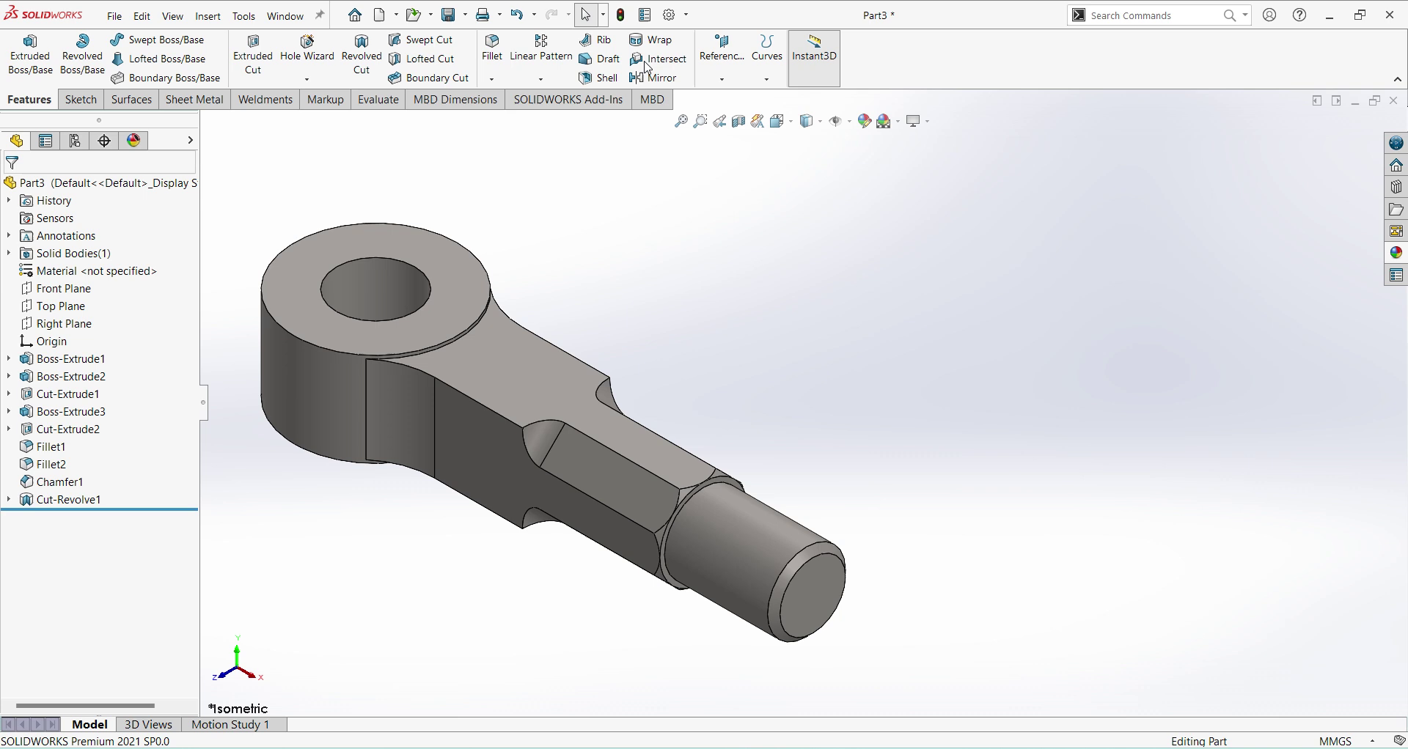
click(864, 124)
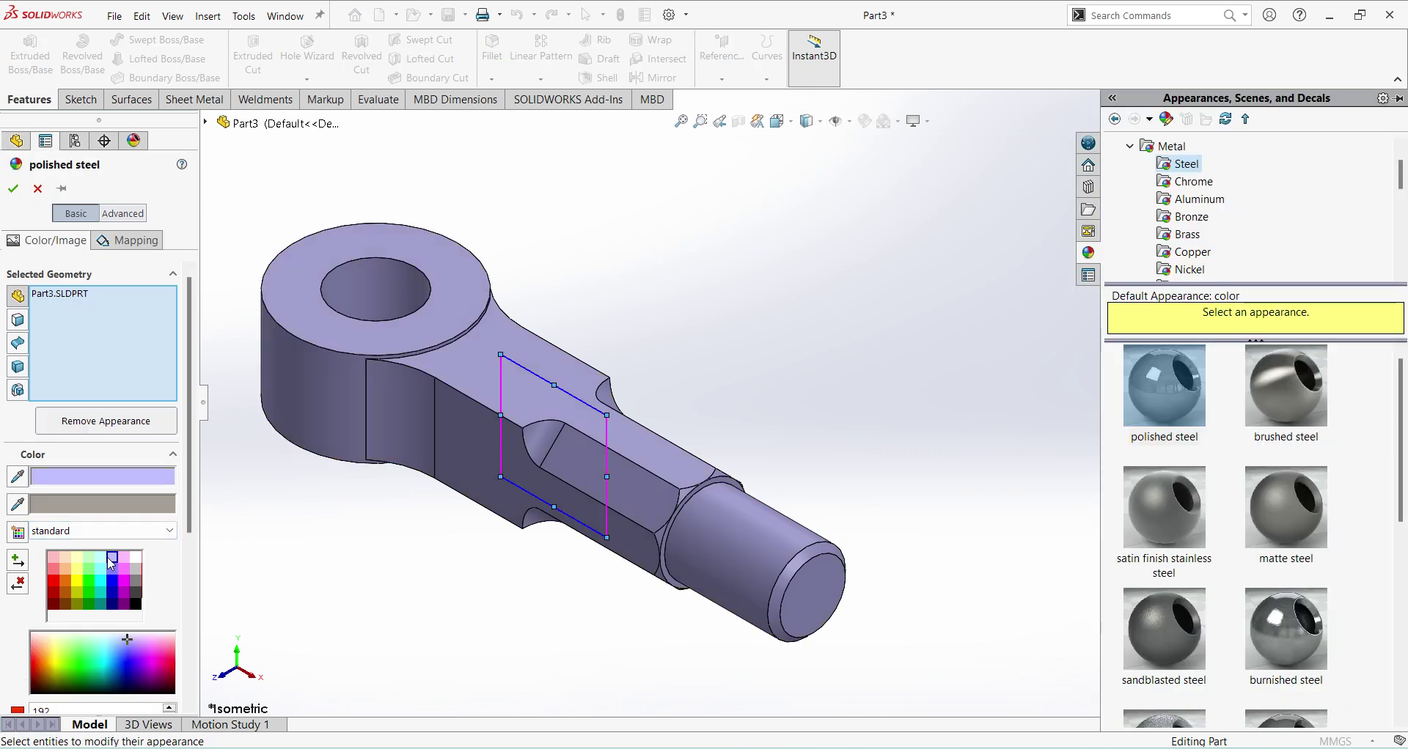
click(12, 188)
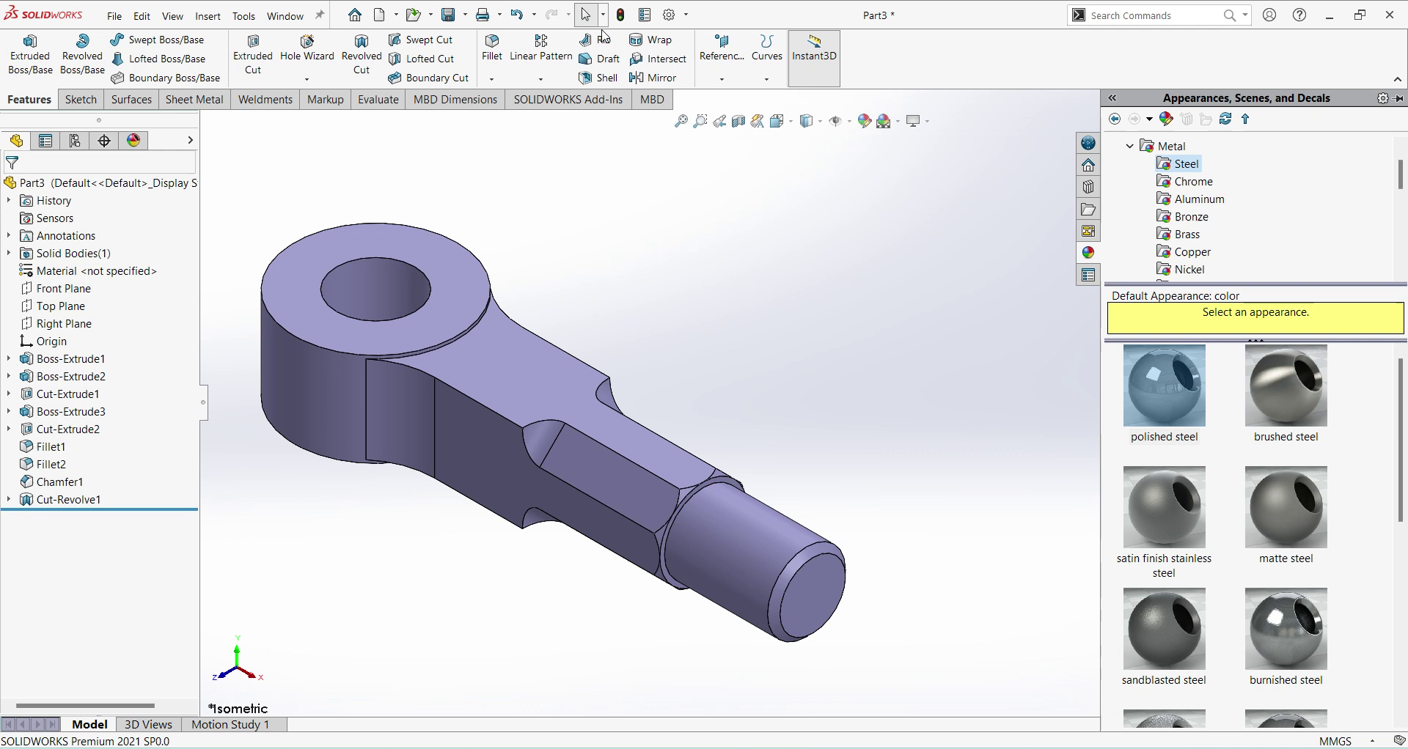
mouse_move(755, 366)
middle_down()
mouse_move(754, 305)
mouse_move(768, 377)
middle_up()
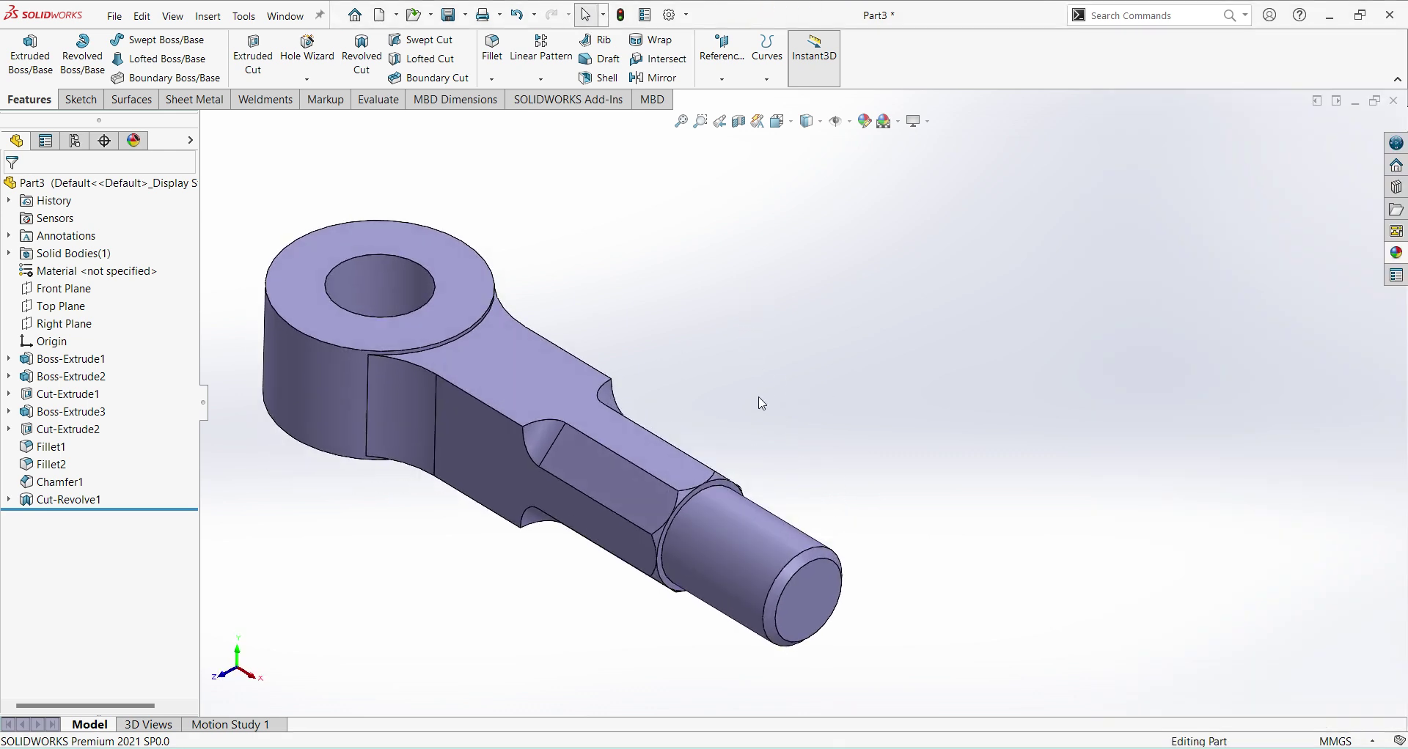
- Save the part over the existing Eye end Fork file in the Knuckle joint folder
mouse_move(762, 403)
middle_down()
mouse_move(777, 383)
mouse_move(778, 401)
middle_up()
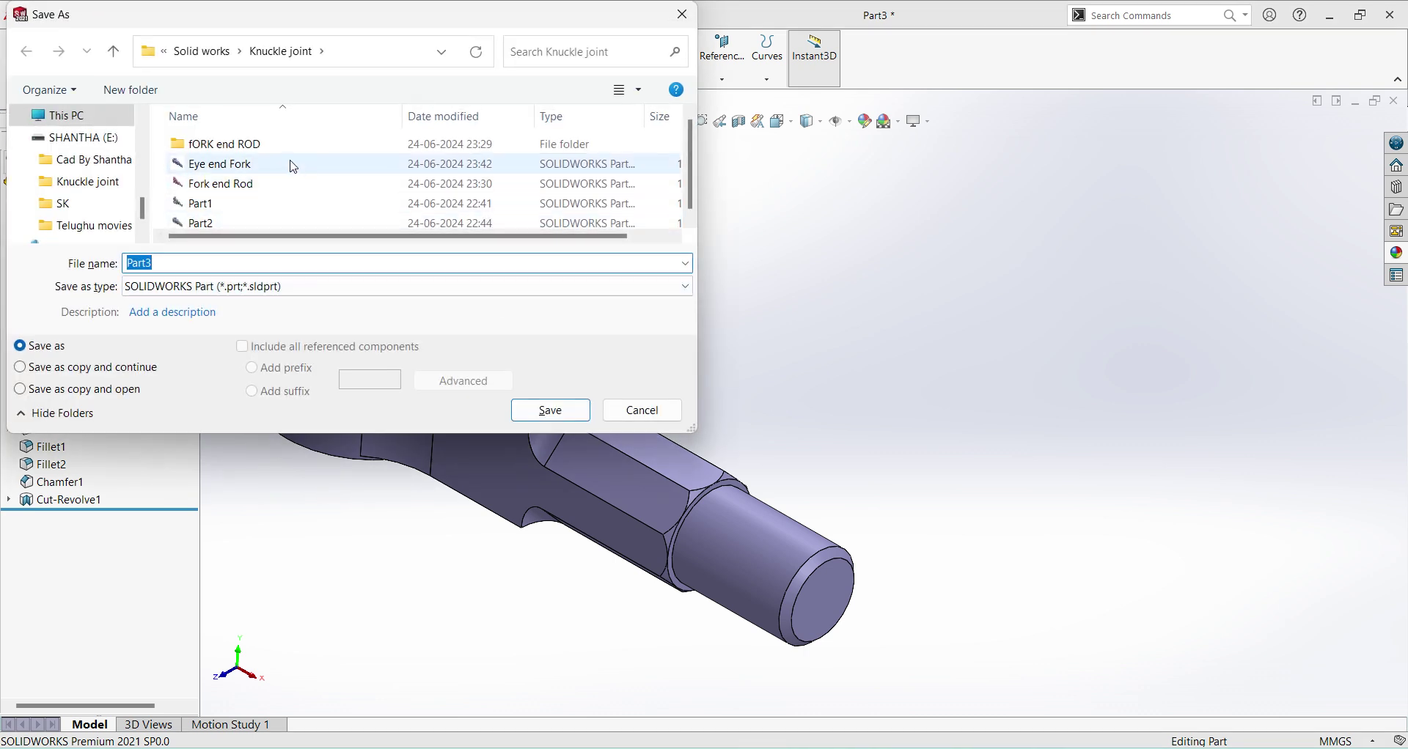
click(294, 165)
click(571, 410)
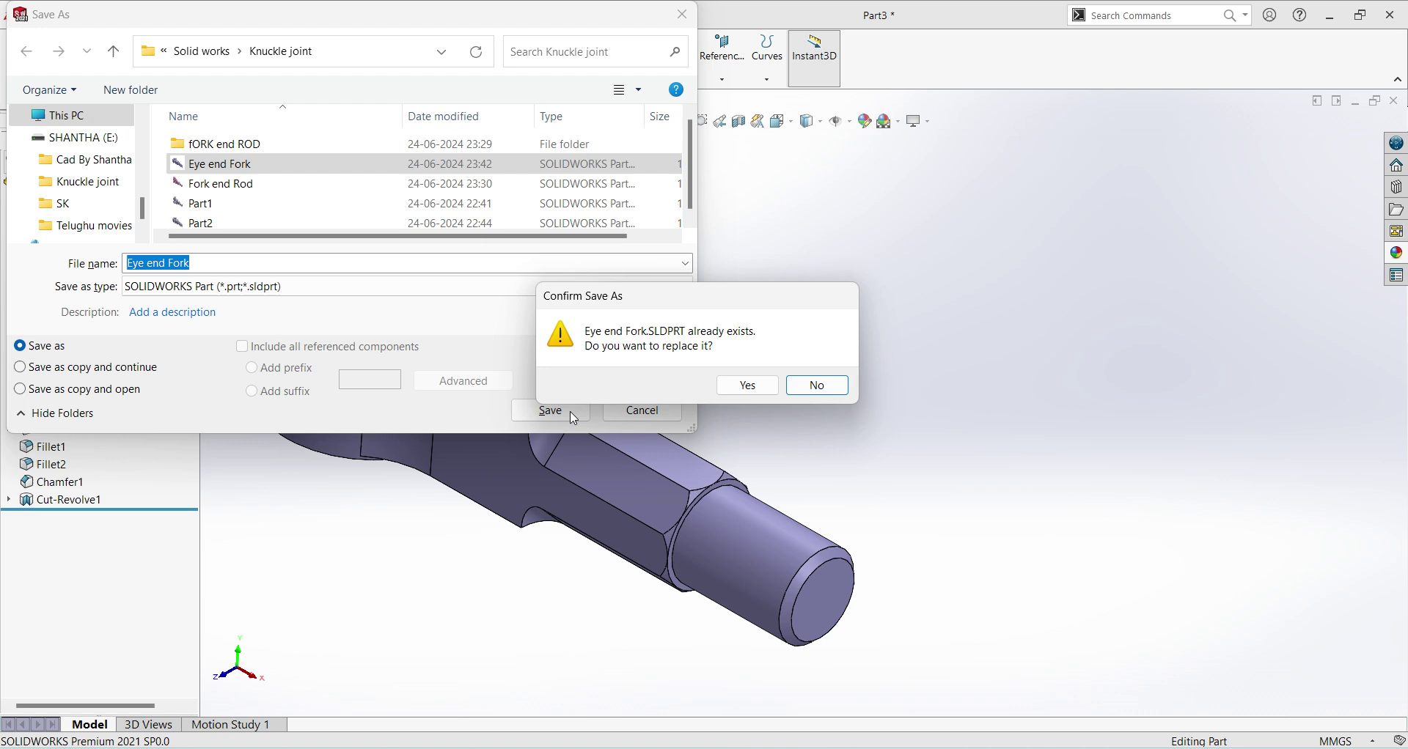
click(749, 385)
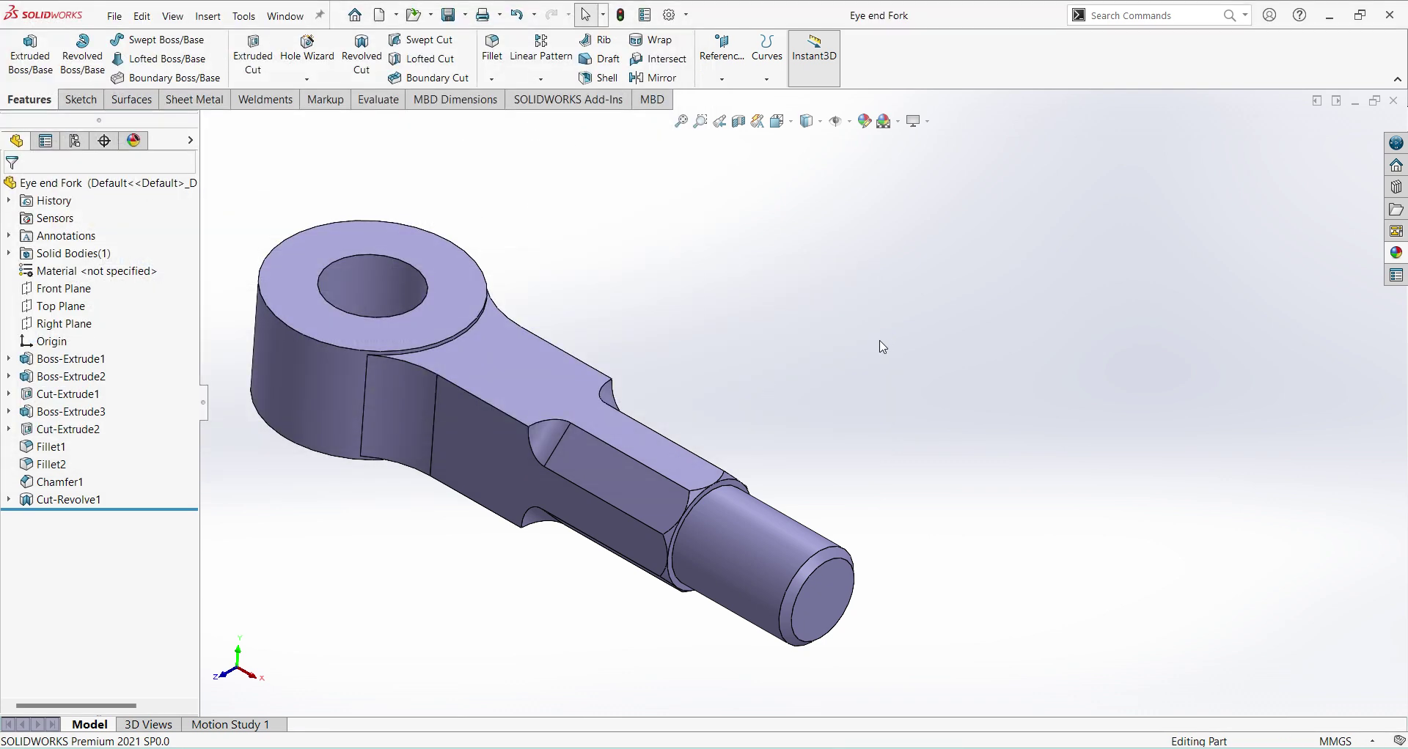
scroll(762, 371, down, 3)
scroll(762, 371, up, 5)
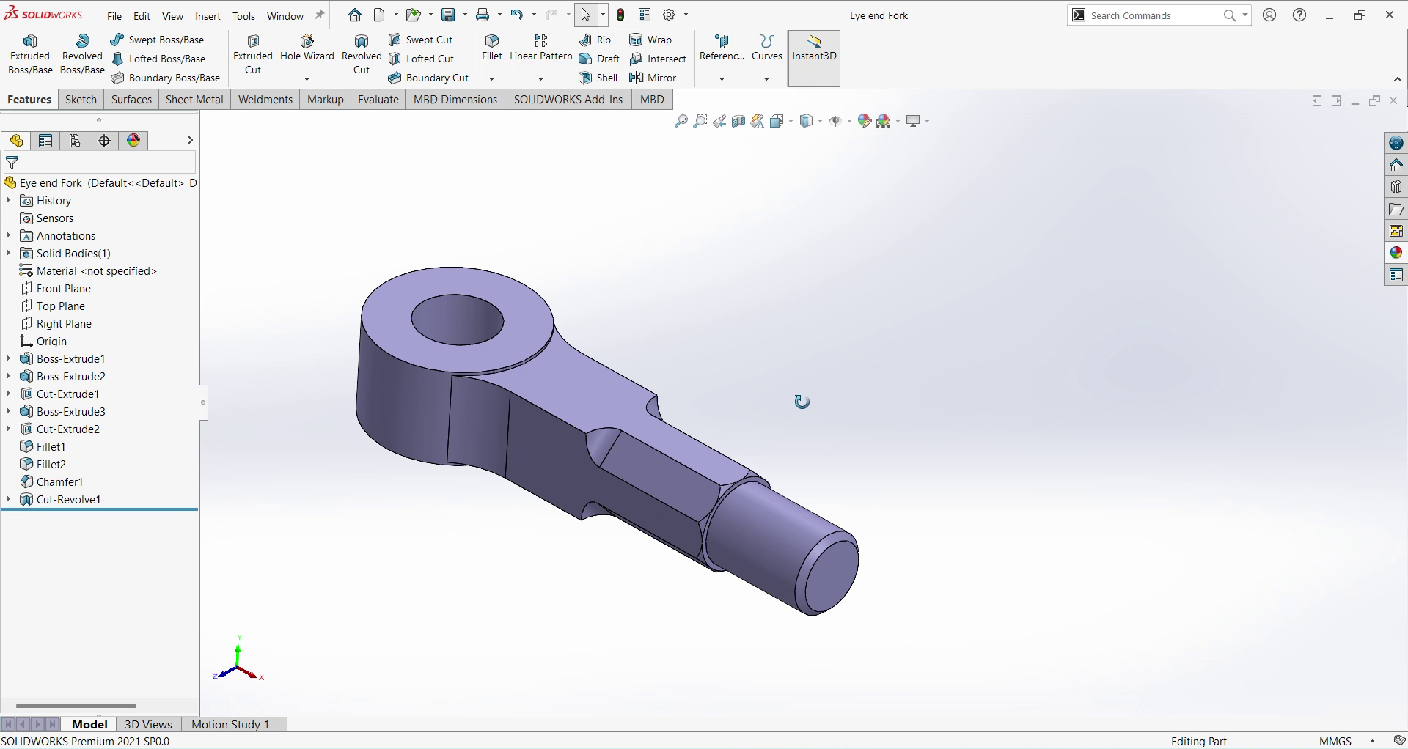
middle_drag(802, 402, 839, 394)
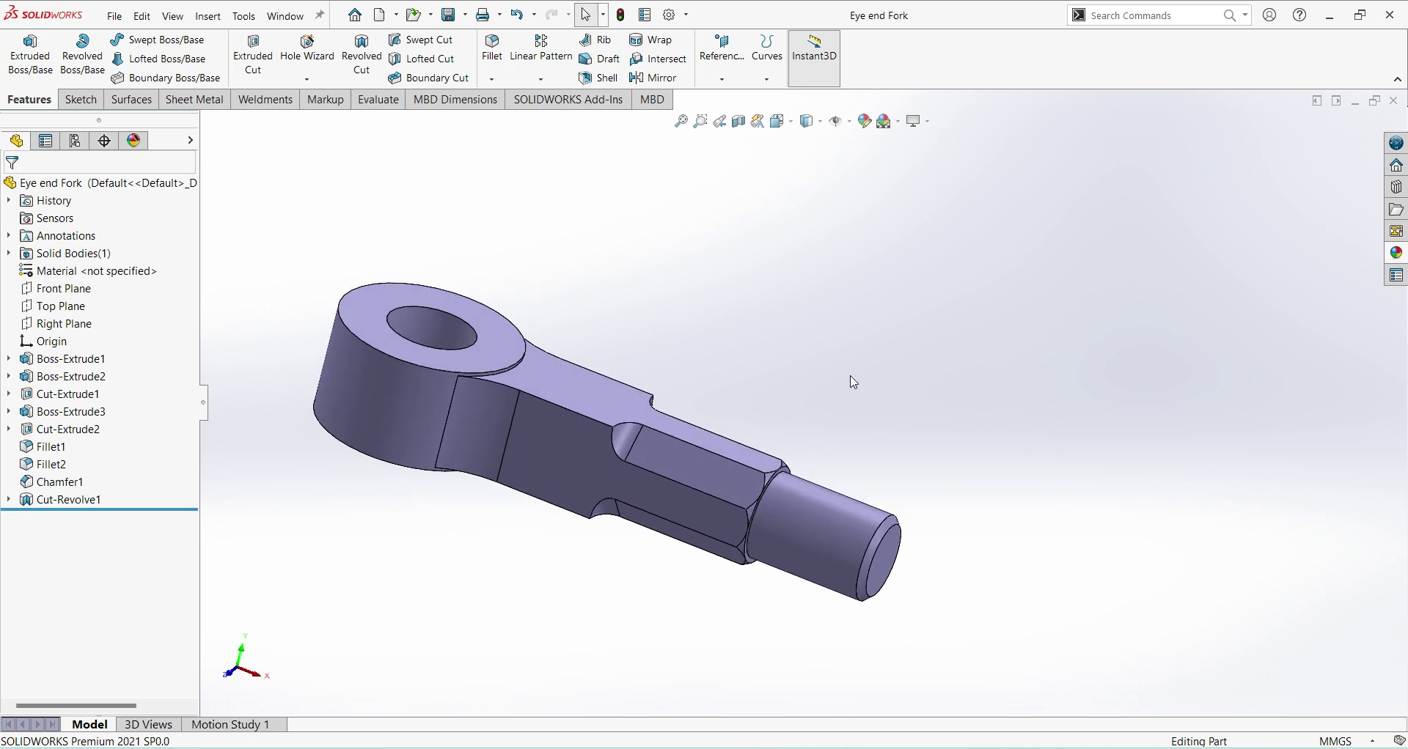